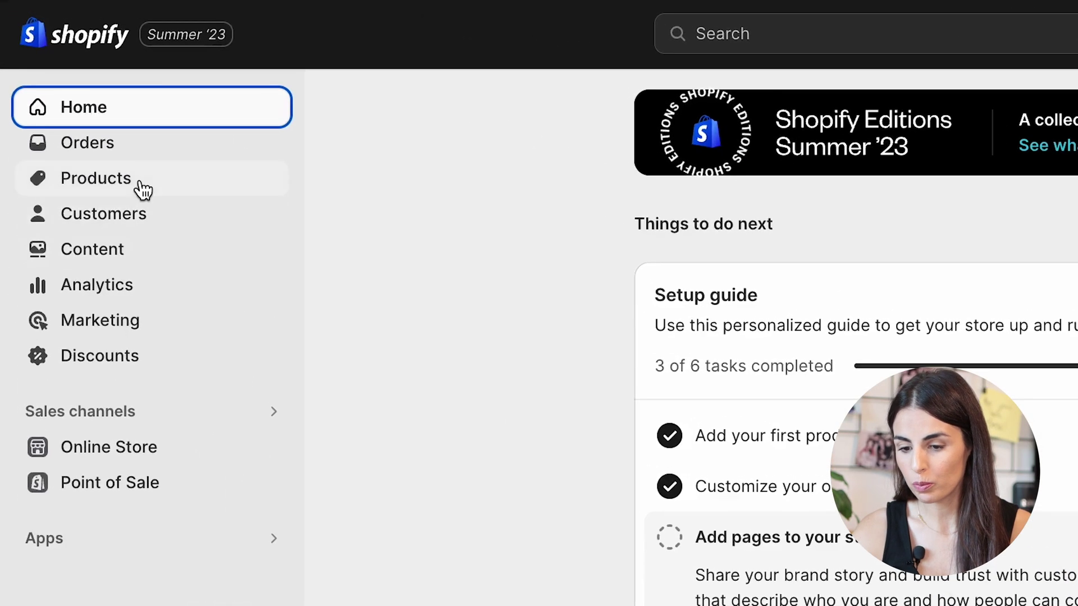
Step: Go from the admin home dashboard to the Products list of the store's items
click(137, 184)
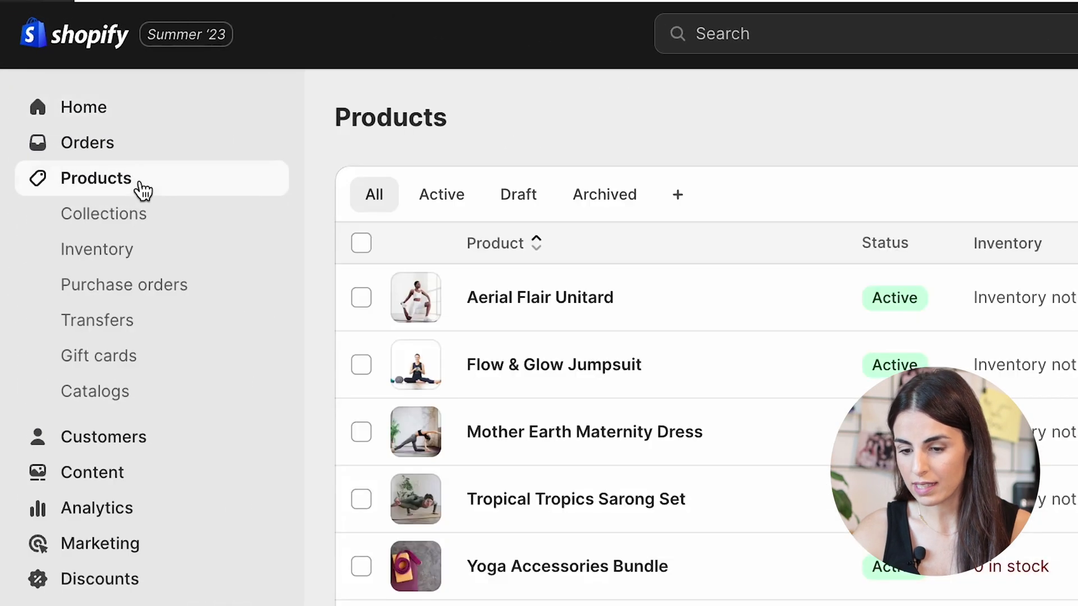
Step: Check the Collections list, then open Online Store Navigation showing Footer, Main and Quick Links menus
click(144, 232)
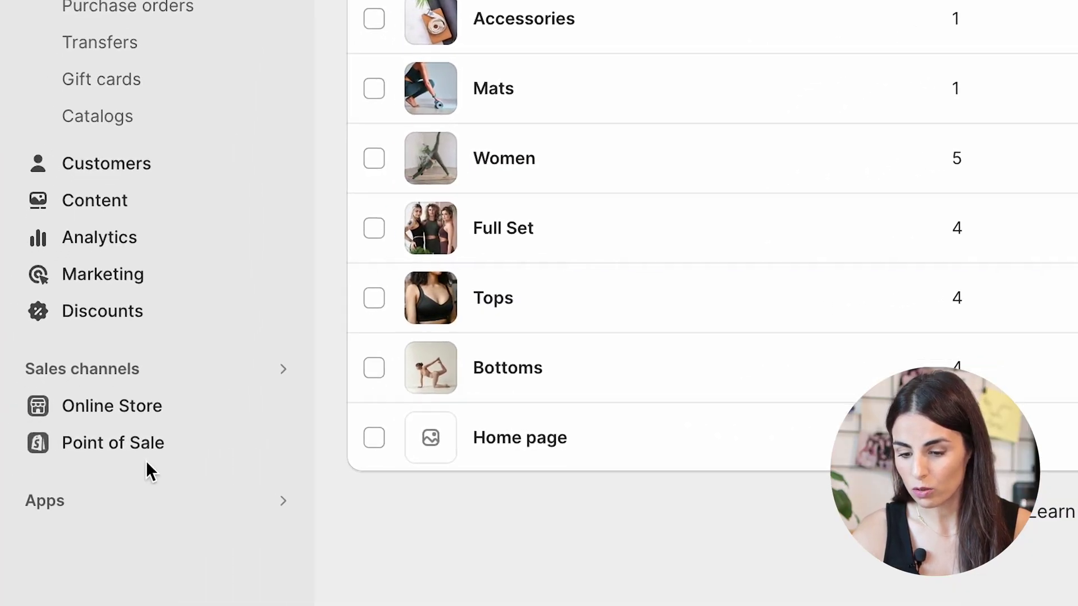
click(171, 403)
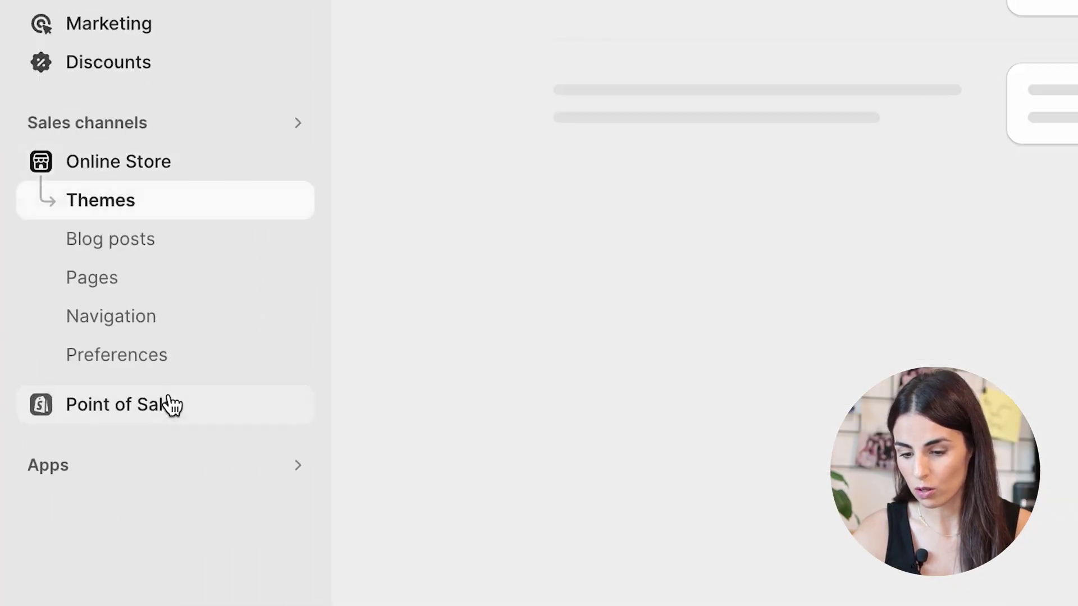
click(161, 319)
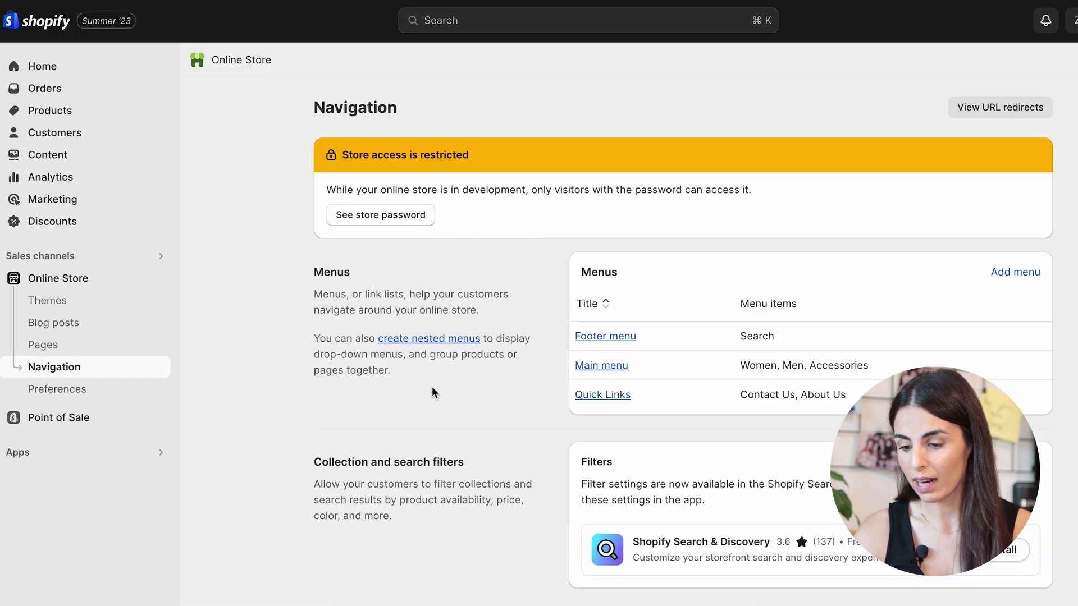
Step: Expand Women and Bottoms in the Main menu, then view the live ZenYogi Threads storefront
click(617, 370)
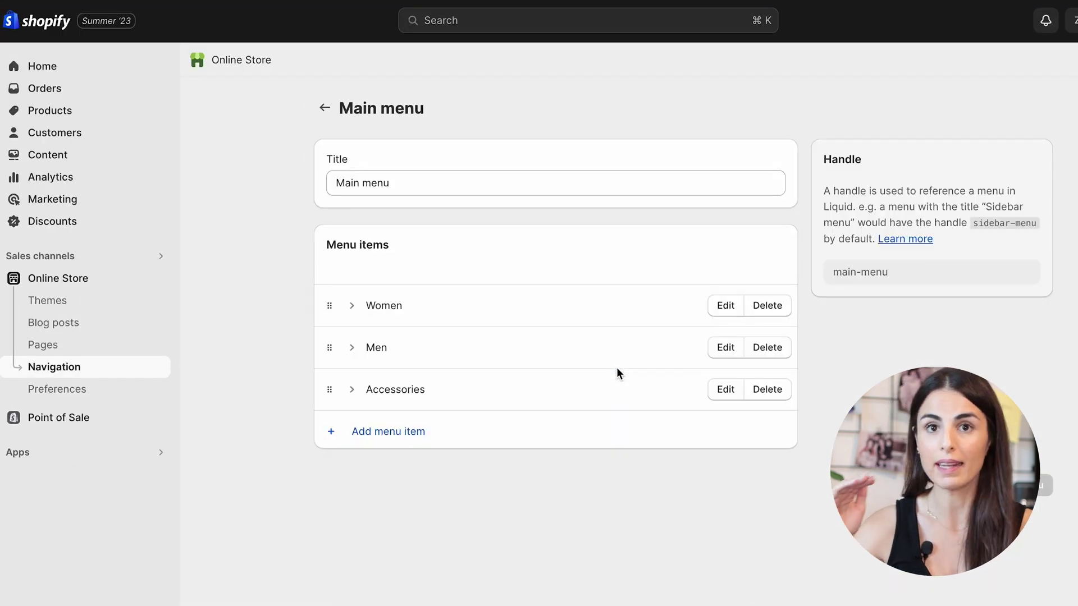
click(352, 305)
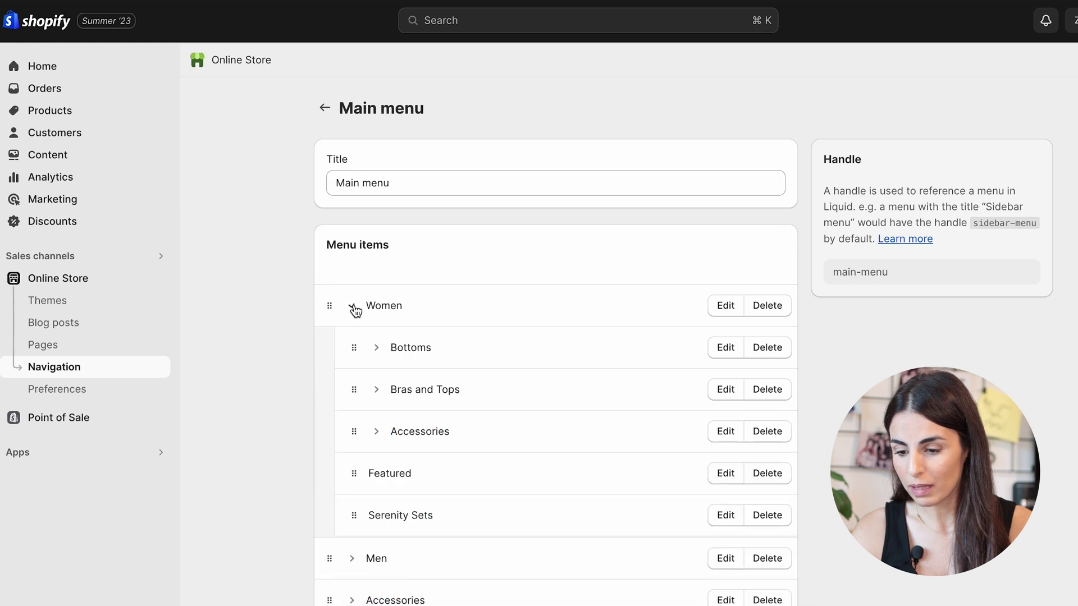
click(379, 352)
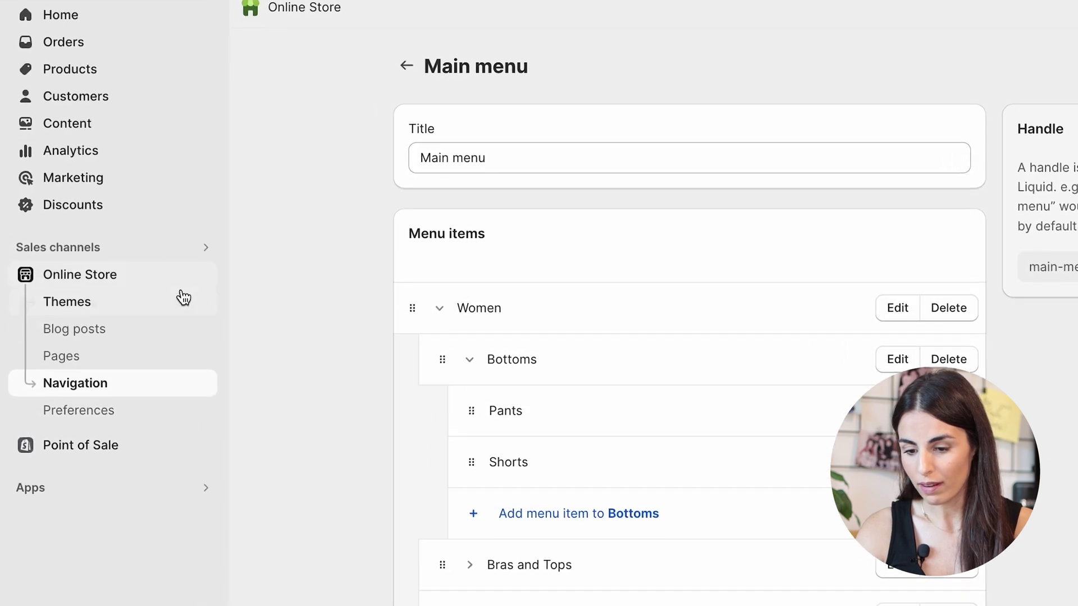
click(192, 276)
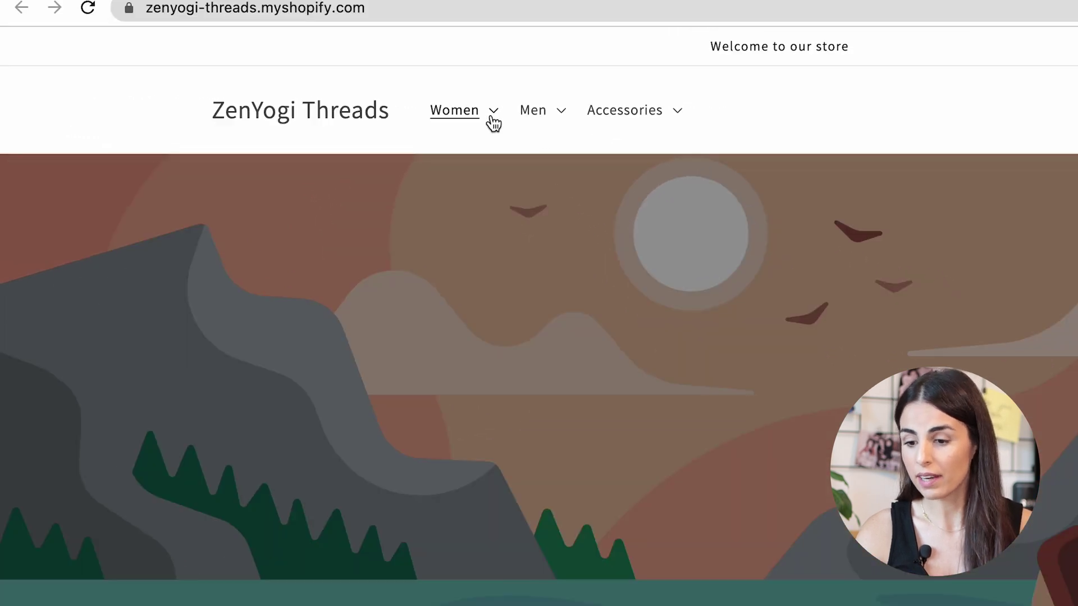
Step: Show the storefront's Women dropdown, then return to the admin Main menu editor
click(465, 115)
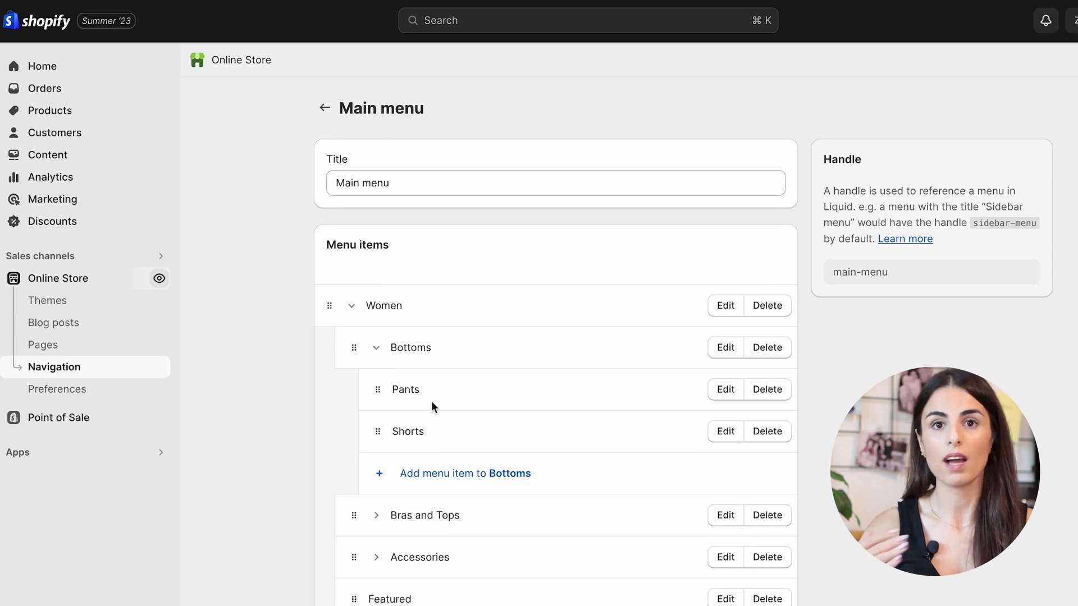
Step: Collapse Bottoms and Women so only Women, Men and Accessories show at top level
click(376, 348)
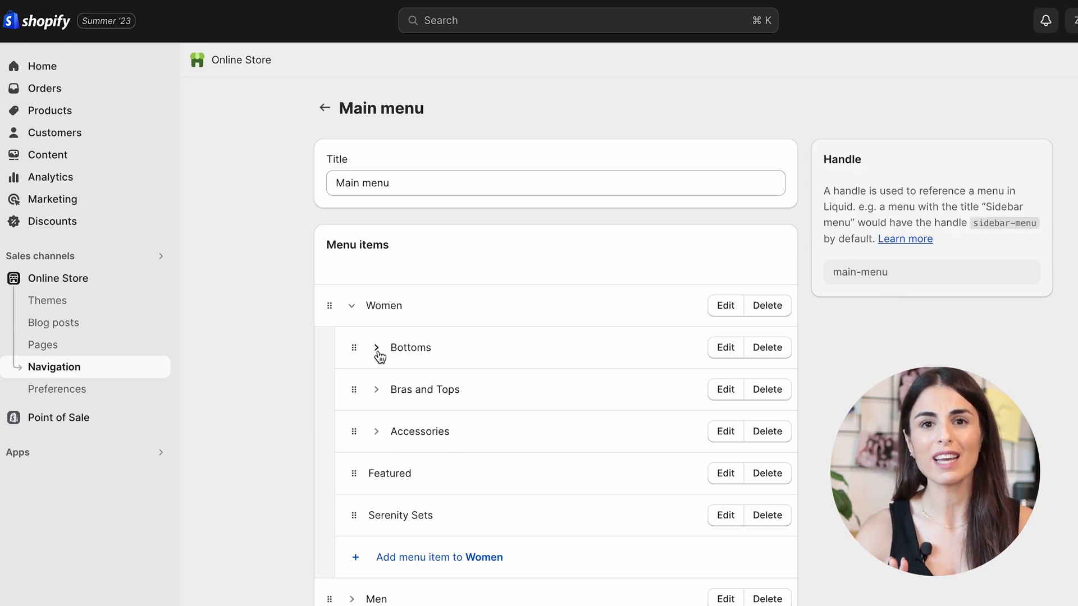
click(353, 308)
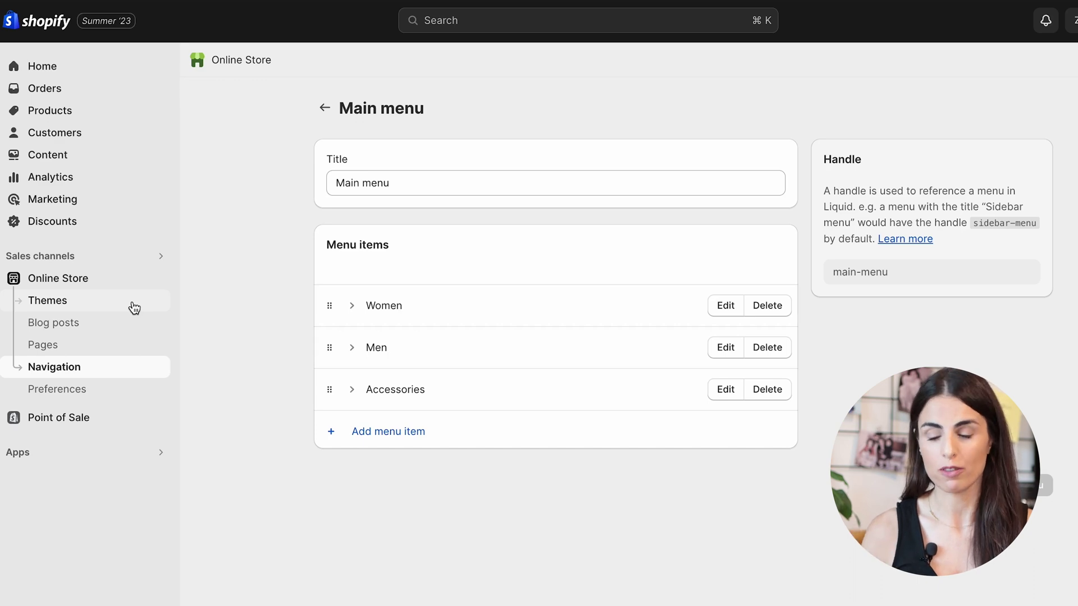
Step: In the Dawn theme editor, start a new Collections template based on Default collection
click(94, 281)
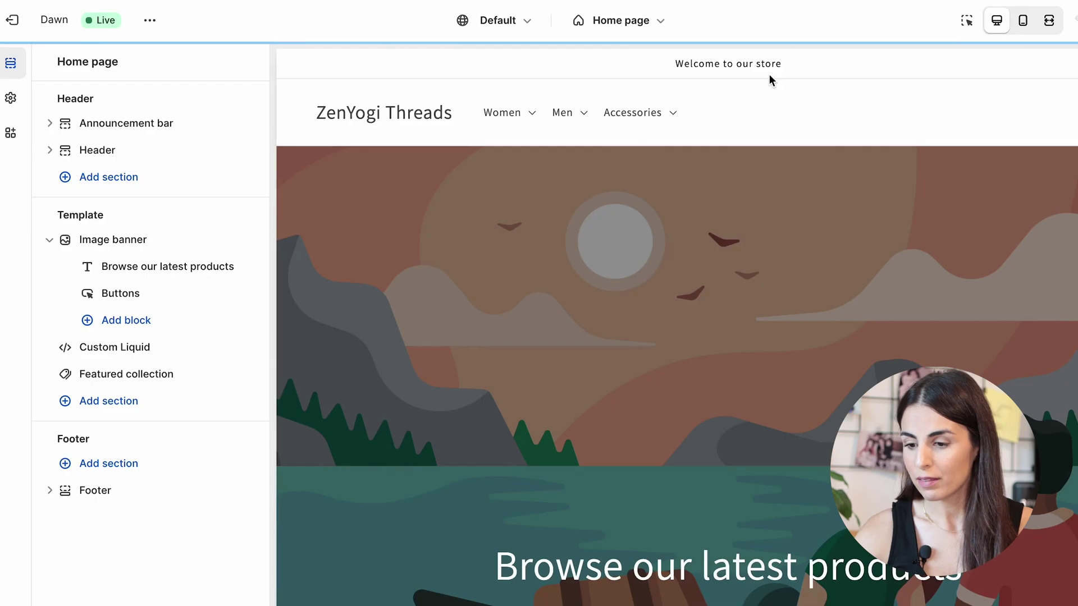
click(632, 25)
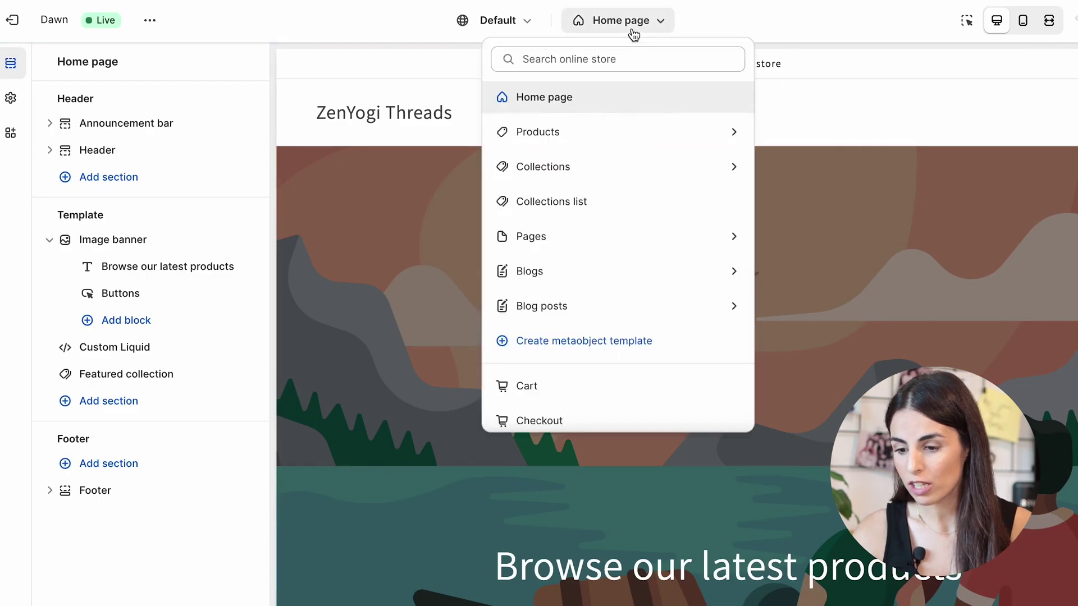
click(591, 167)
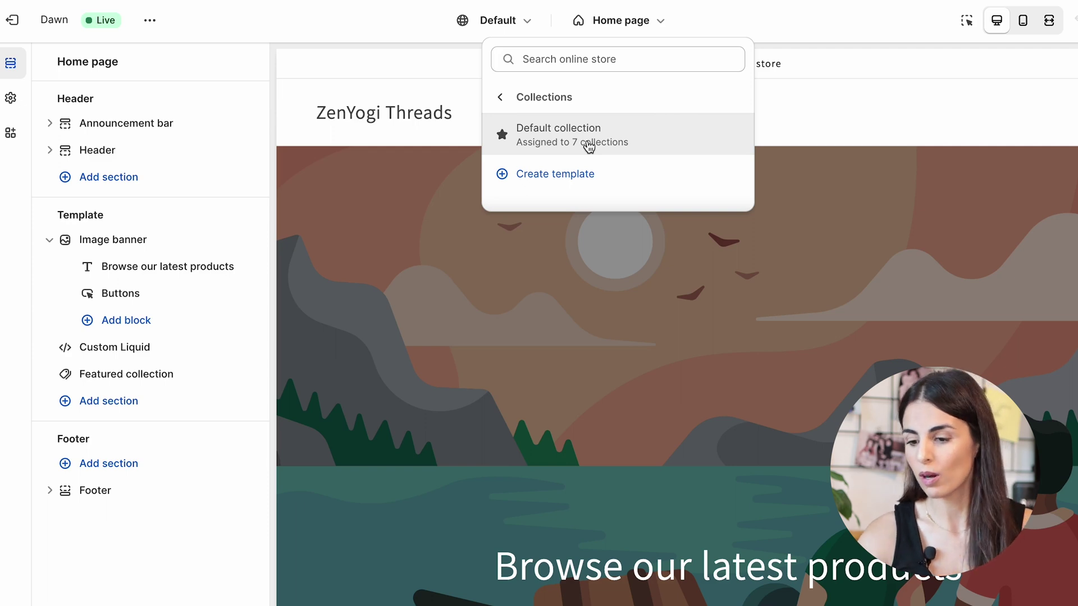
click(578, 175)
click(445, 322)
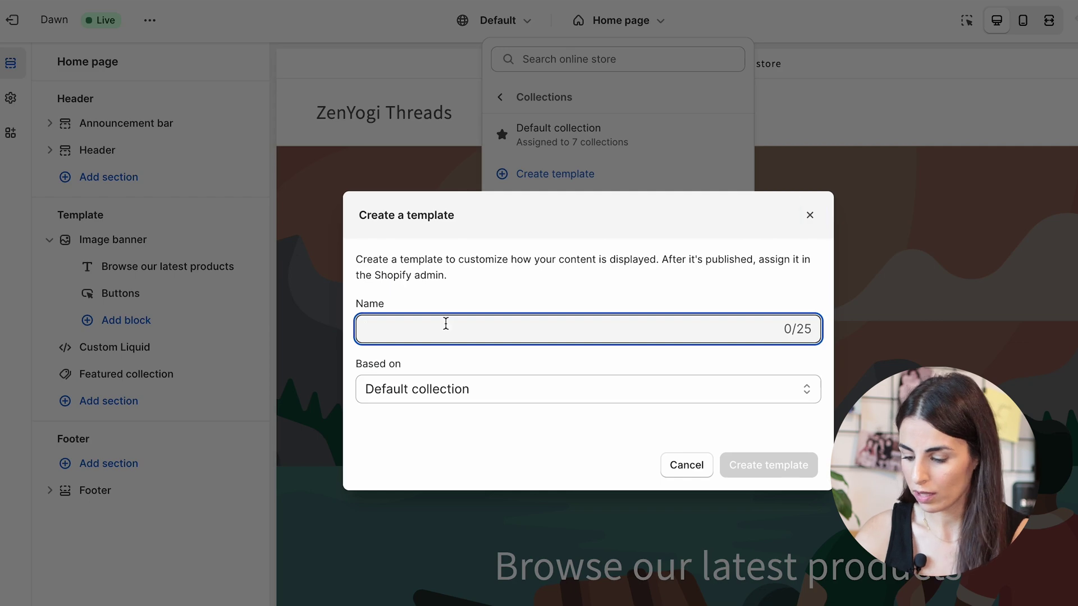
Step: Name the new collection template 'women' and preview it with the Women collection
text(W)
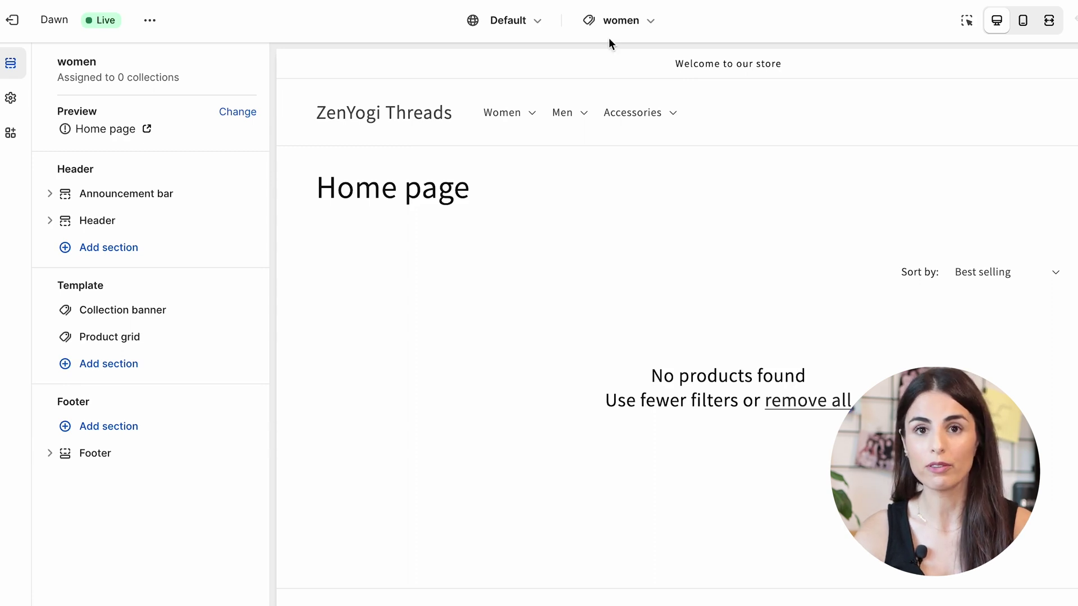
click(647, 22)
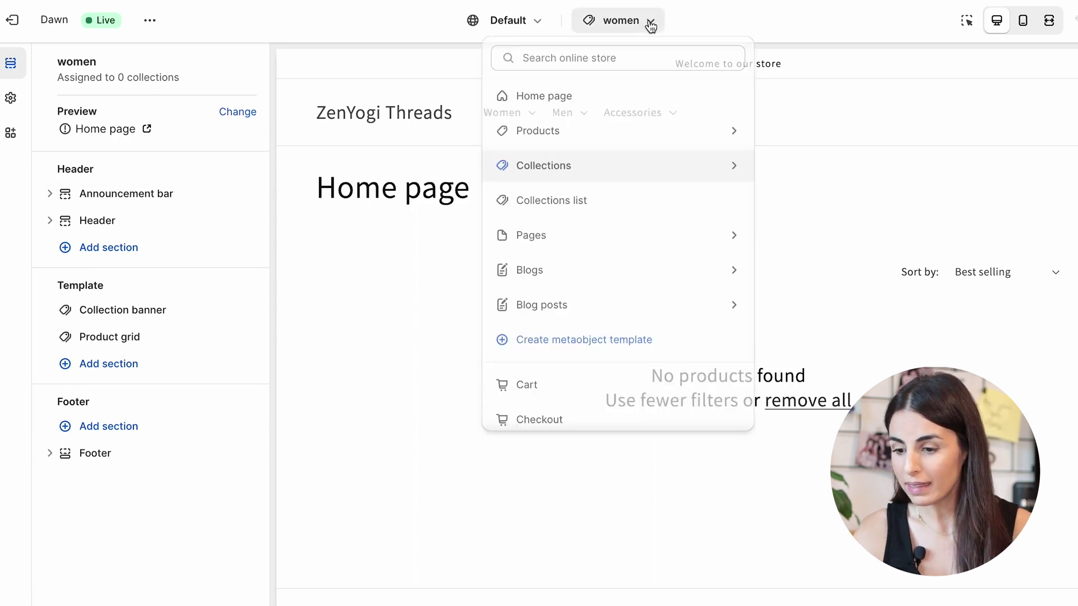
click(594, 163)
click(573, 194)
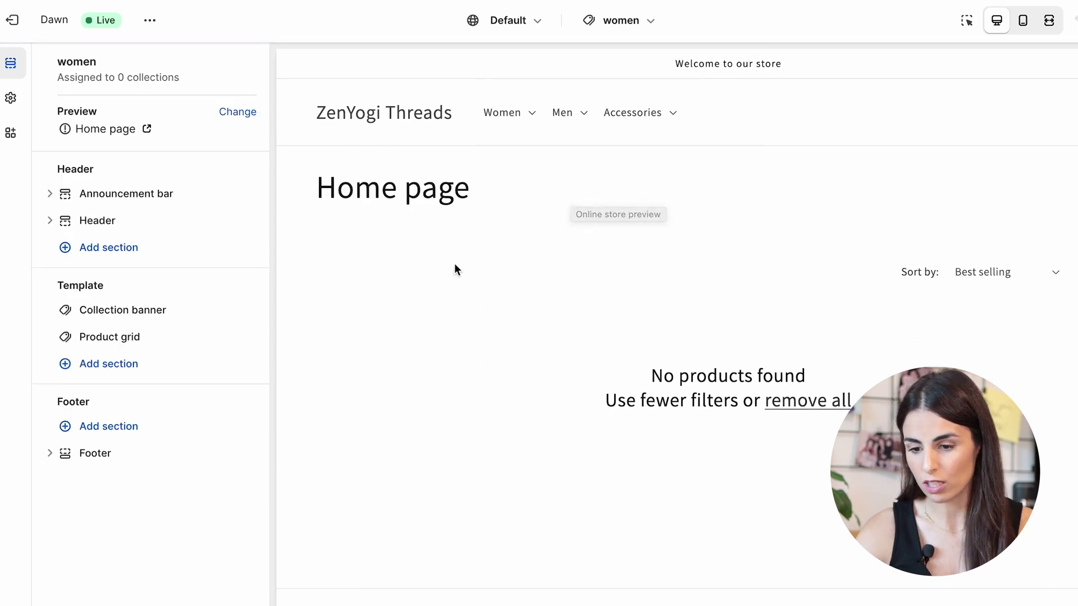
click(291, 162)
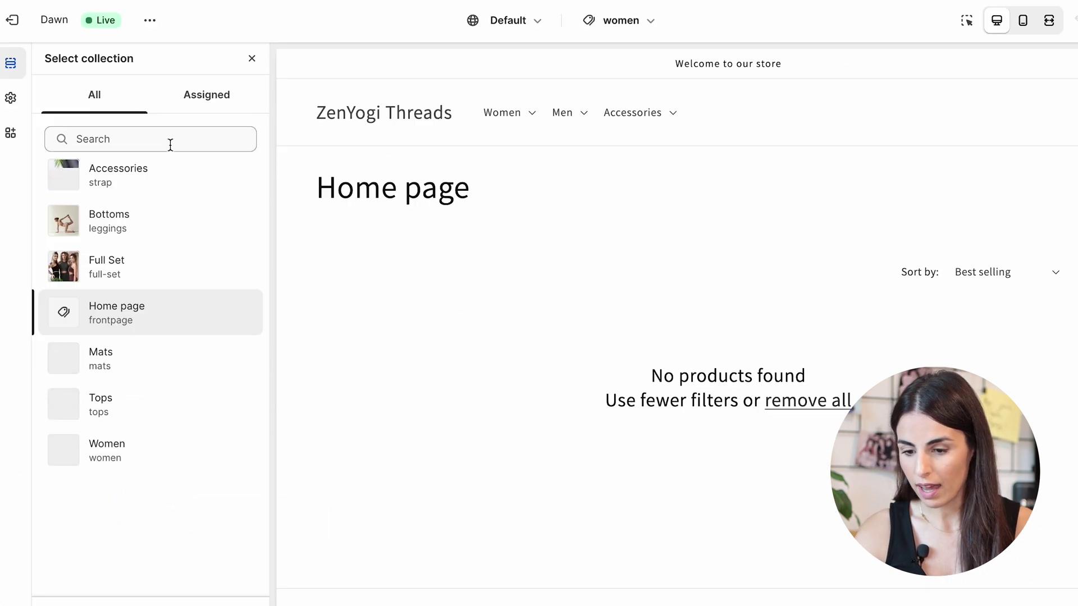
click(90, 466)
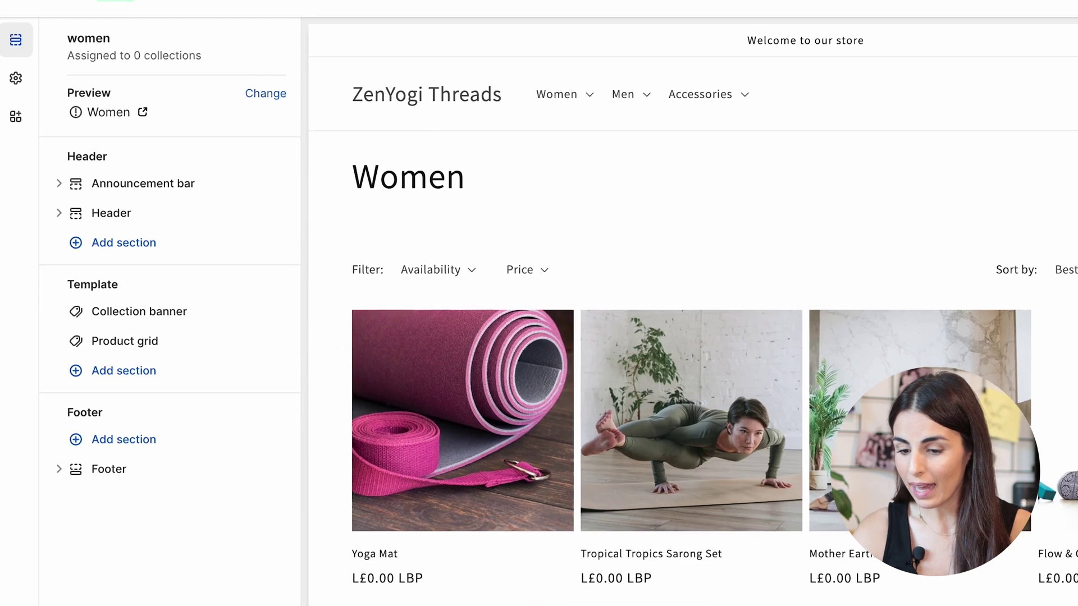
Step: Add a Multicolumn section via search 'mul', place it above Collection banner, and open its first column
click(145, 381)
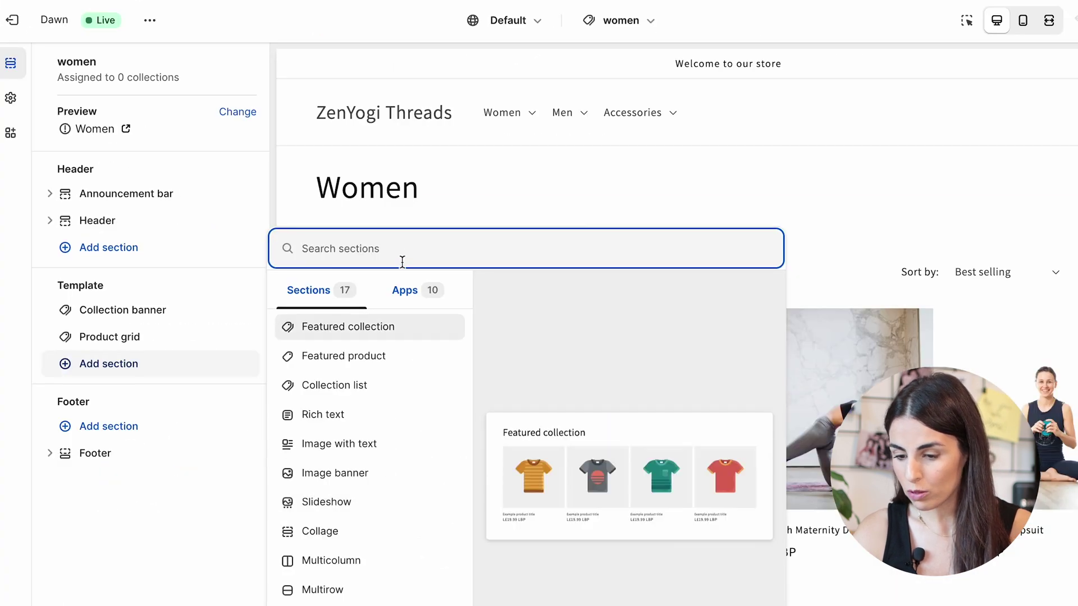
text(mul)
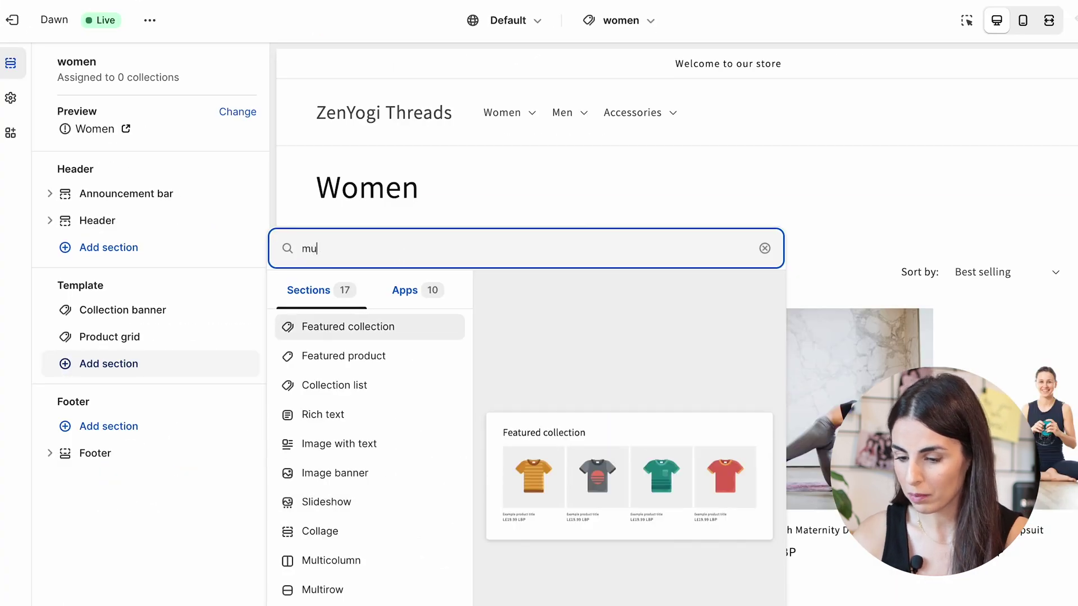
key(Return)
drag(247, 364, 247, 315)
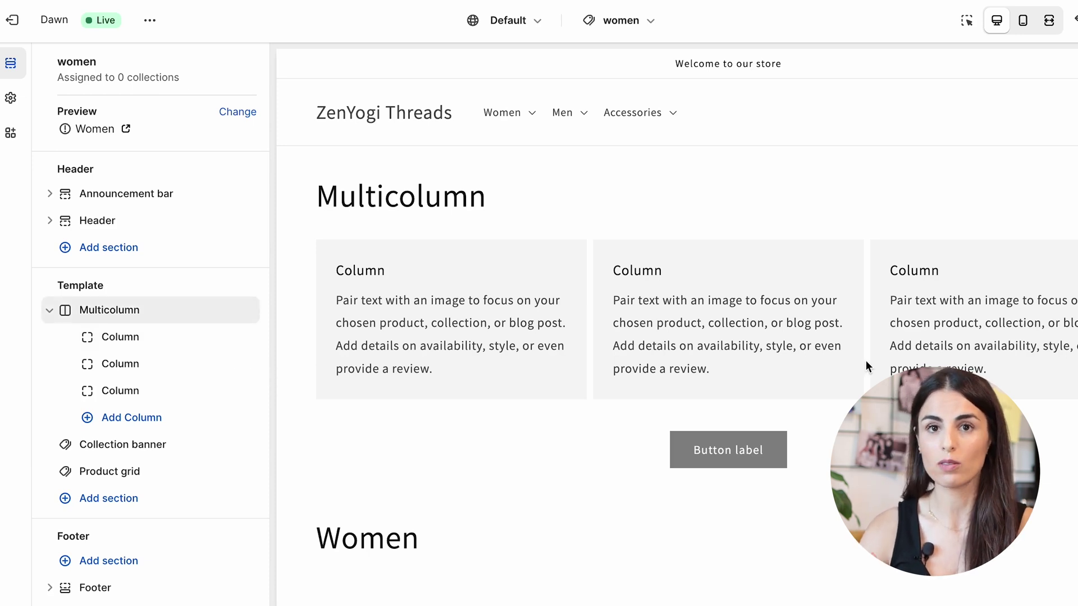
click(125, 340)
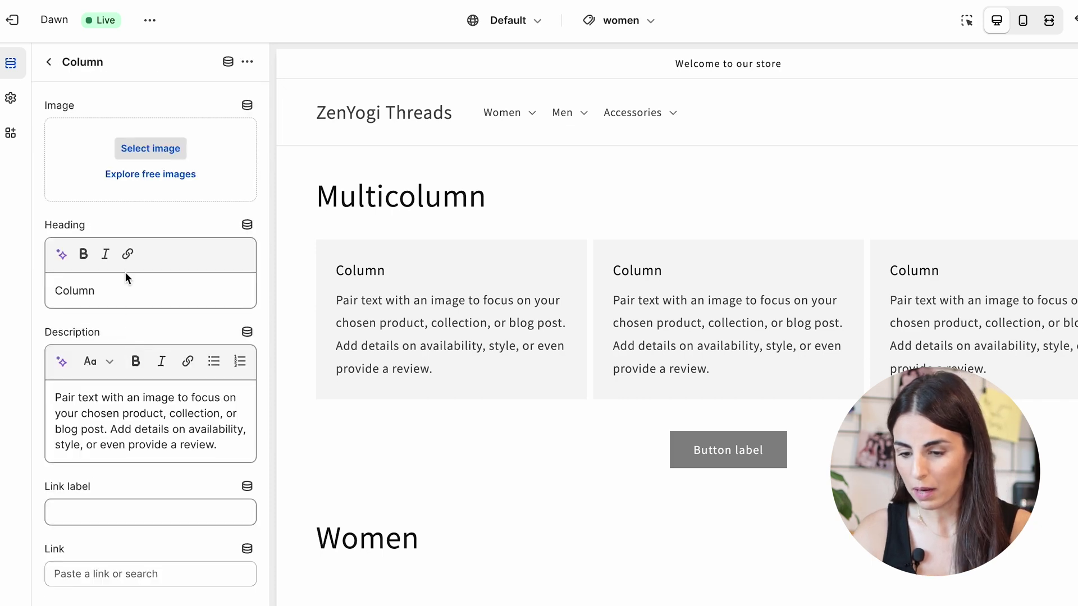
Step: Set the first column's heading to 'Bottoms' with image 13 and no description
click(115, 288)
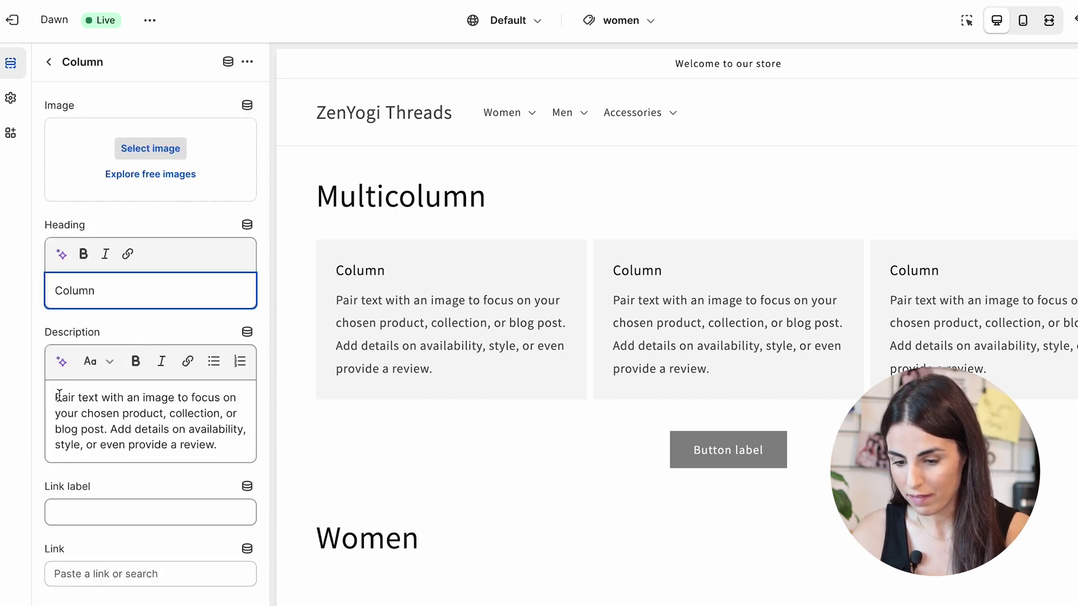
drag(61, 398, 117, 425)
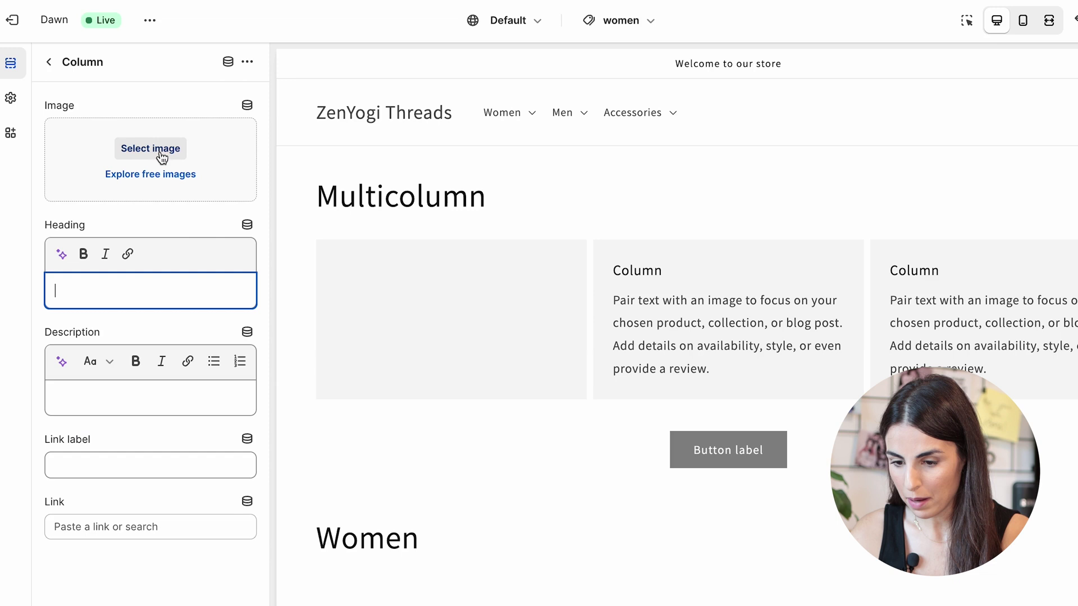
click(157, 151)
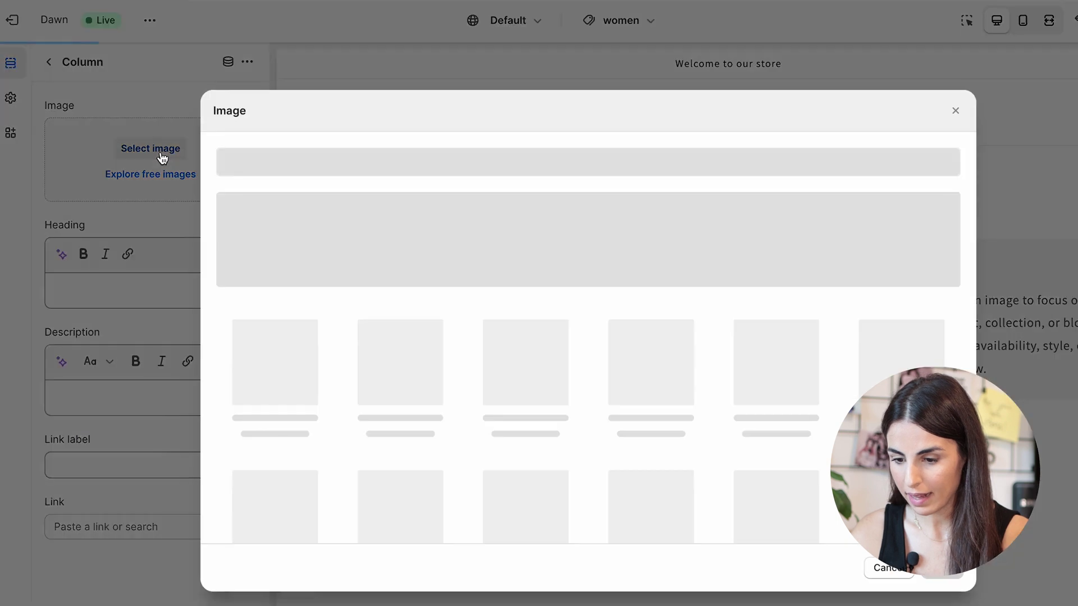
scroll(754, 352, down, 5)
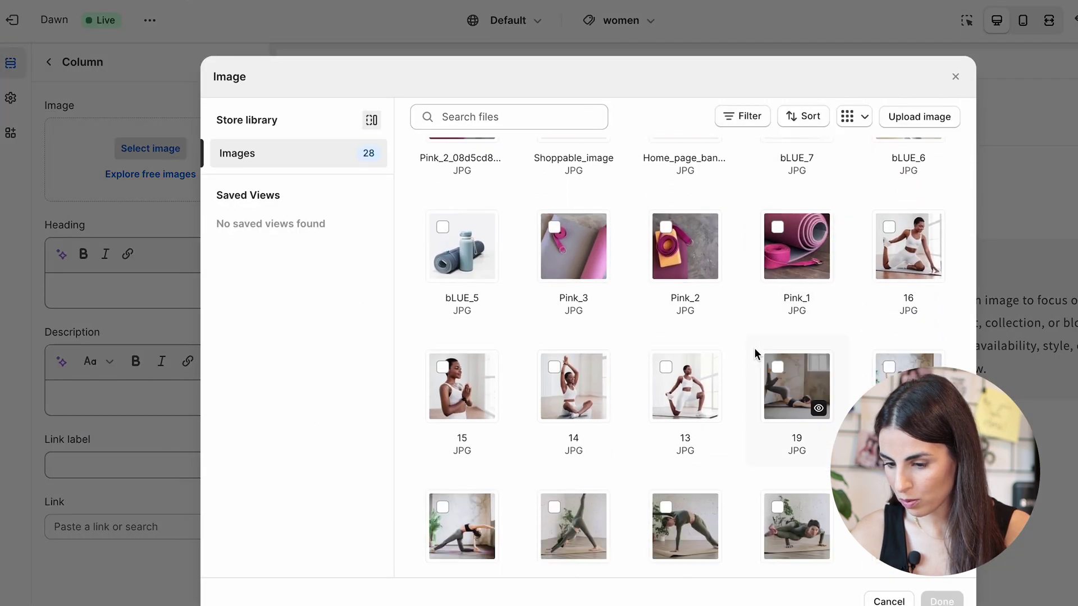
scroll(755, 353, down, 4)
scroll(754, 349, up, 10)
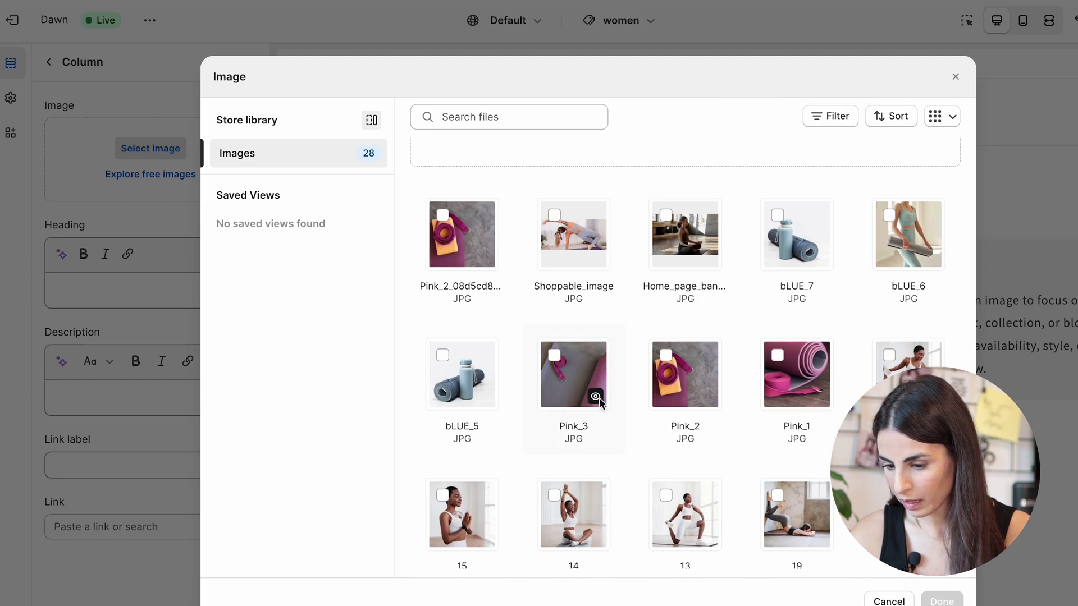
click(686, 513)
click(941, 600)
scroll(162, 474, down, 1)
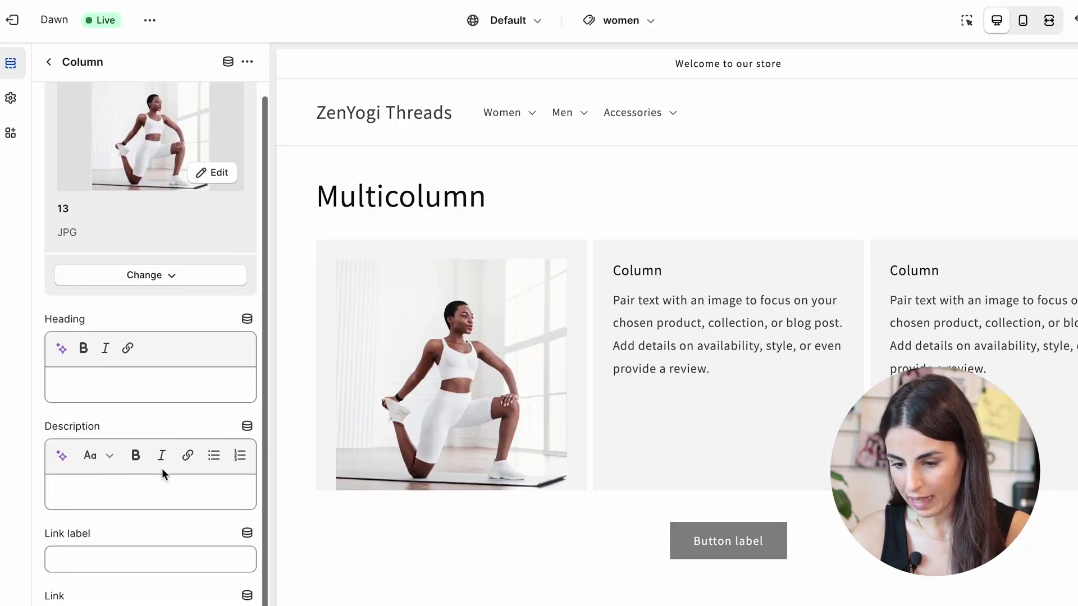
click(150, 388)
text(Bottoms)
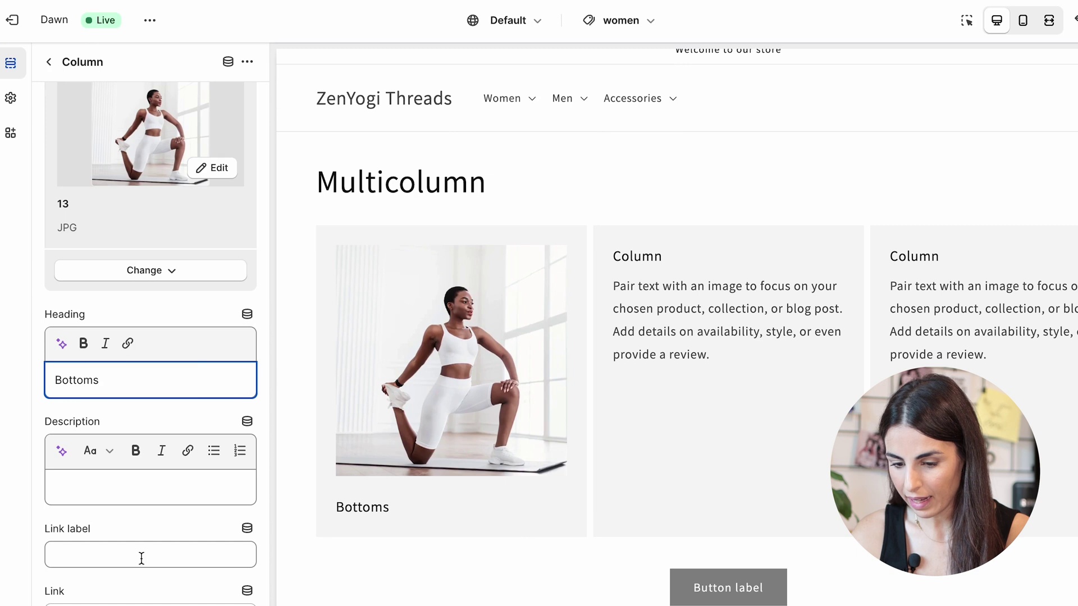
click(140, 605)
key(Escape)
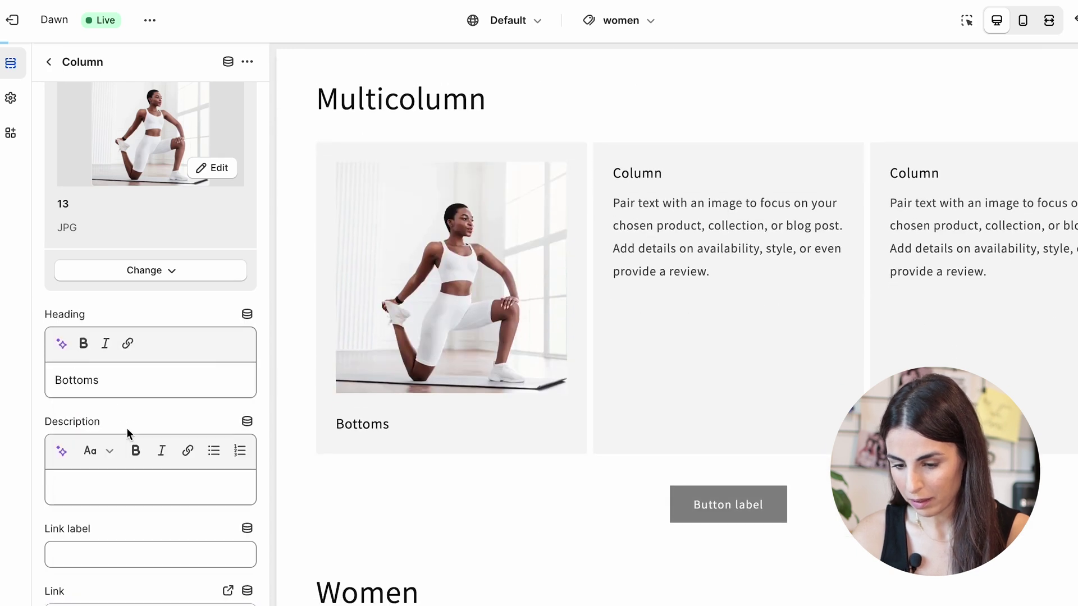
click(48, 62)
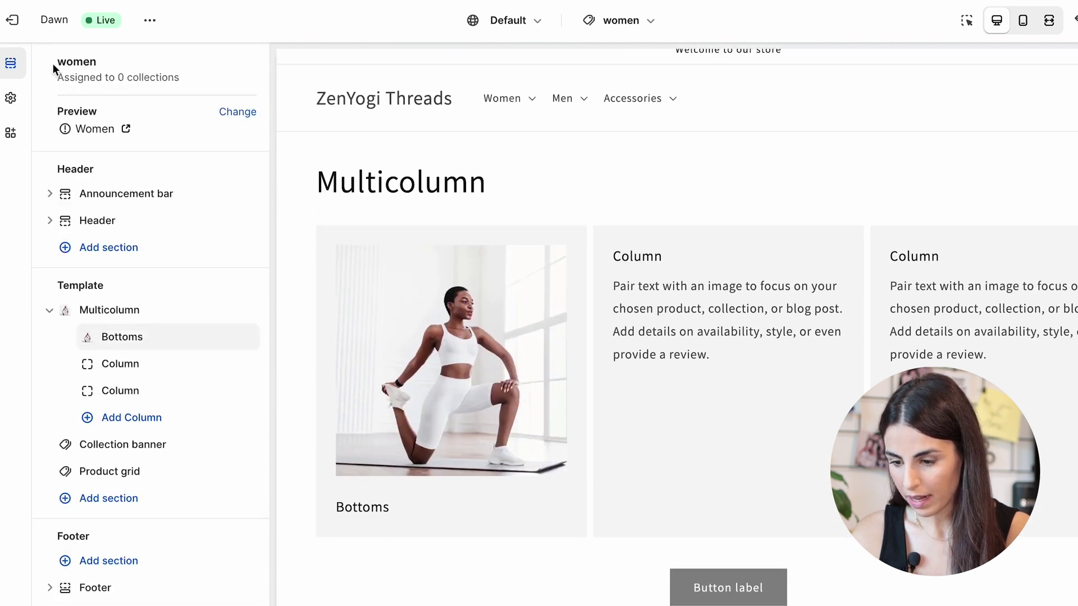
Step: Make the second column 'Tops' with image 14 and an empty description
click(124, 364)
drag(227, 440, 48, 378)
key(BackSpace)
drag(124, 285, 43, 286)
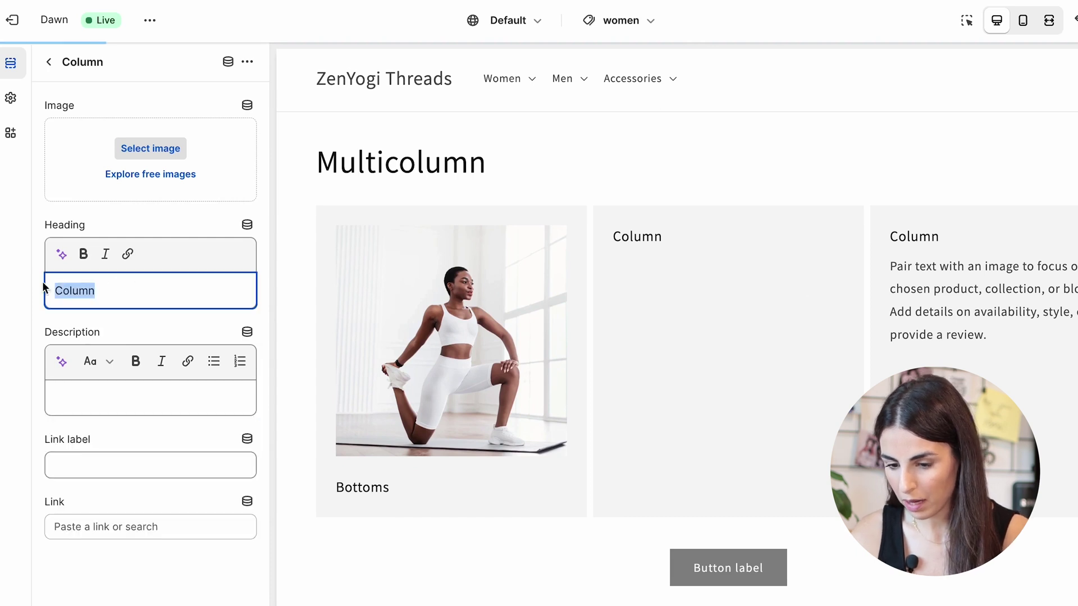
text(Tops)
click(148, 151)
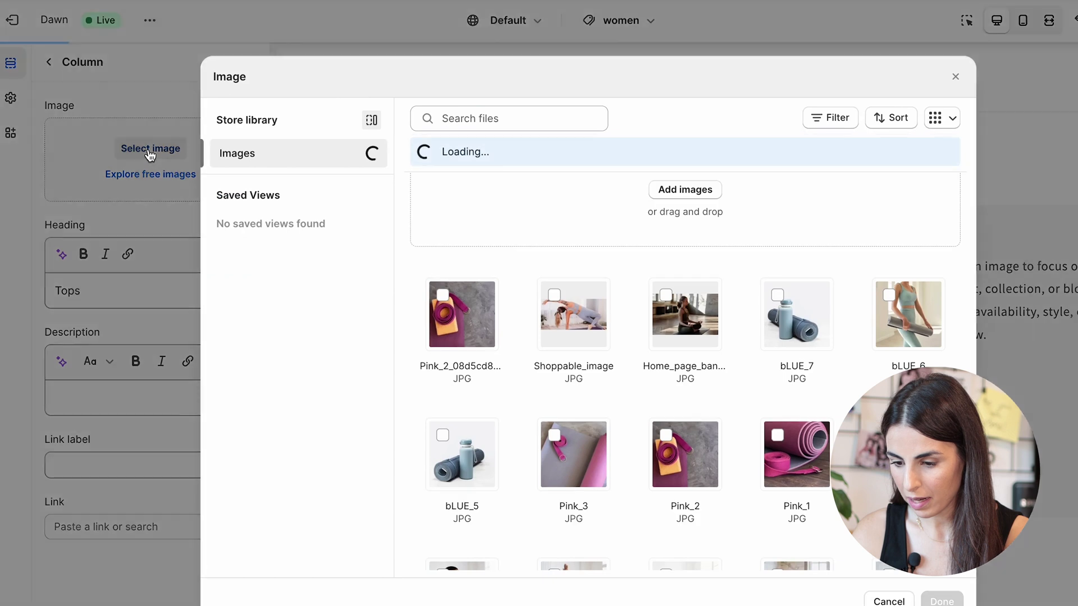
scroll(612, 361, down, 4)
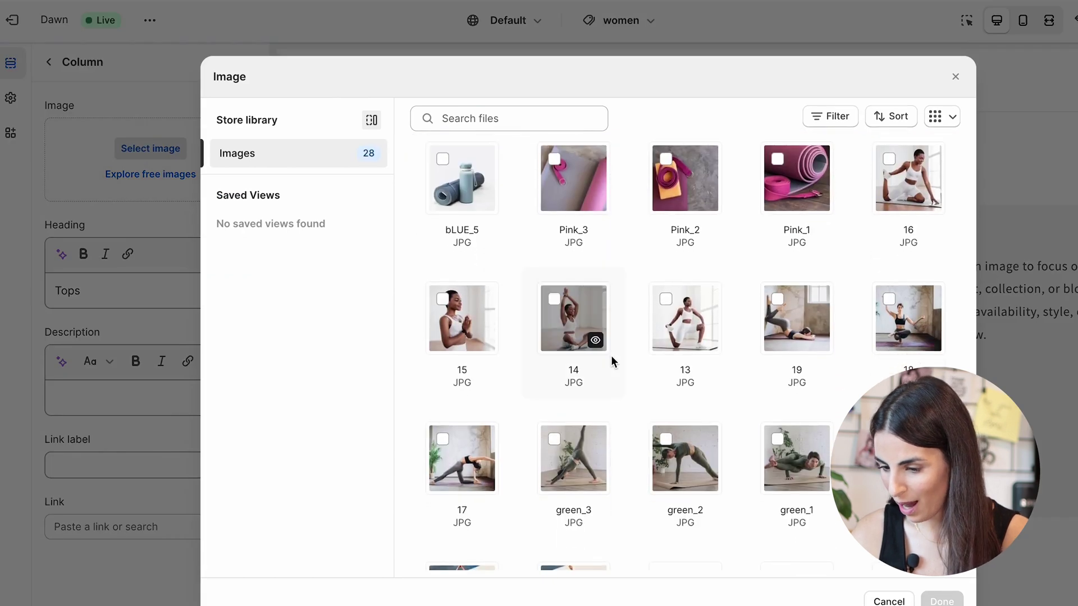
click(578, 331)
click(942, 600)
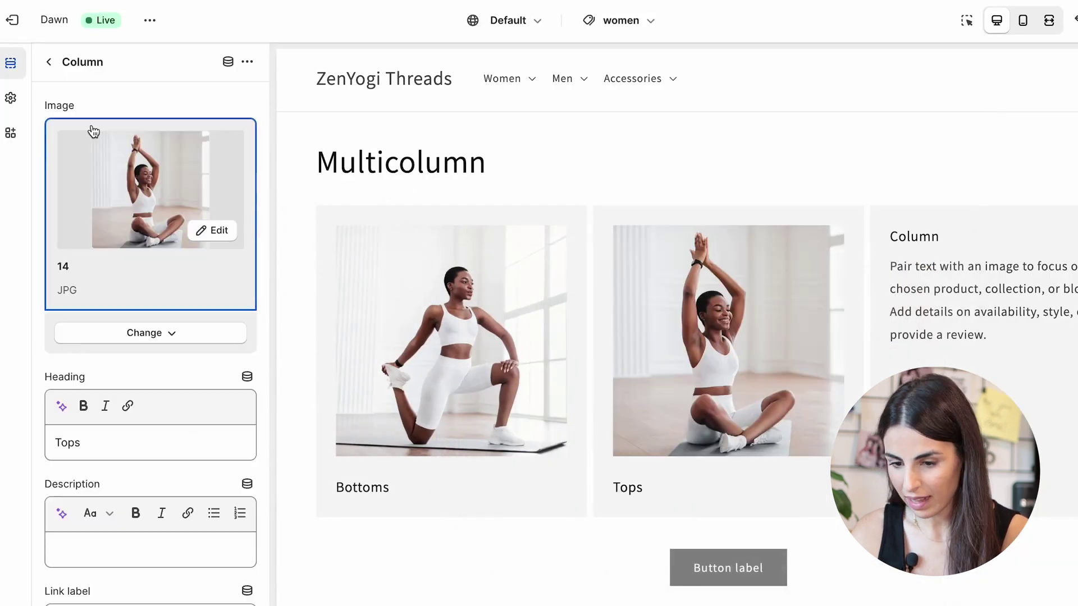
click(49, 62)
Step: Clear the third Accessories column's description and choose the collection it links to
click(127, 390)
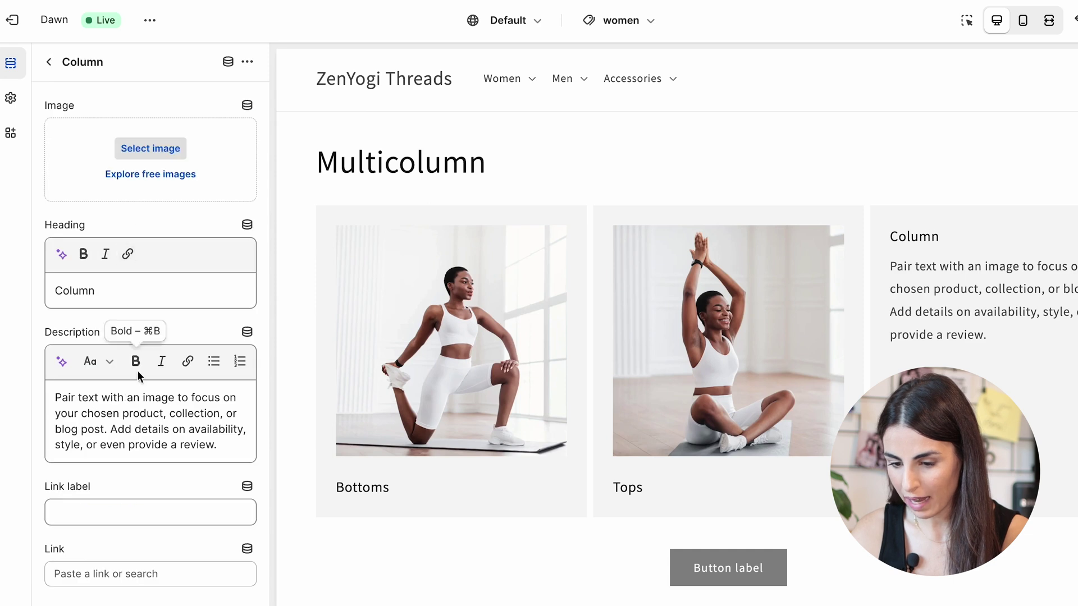
drag(227, 457, 55, 396)
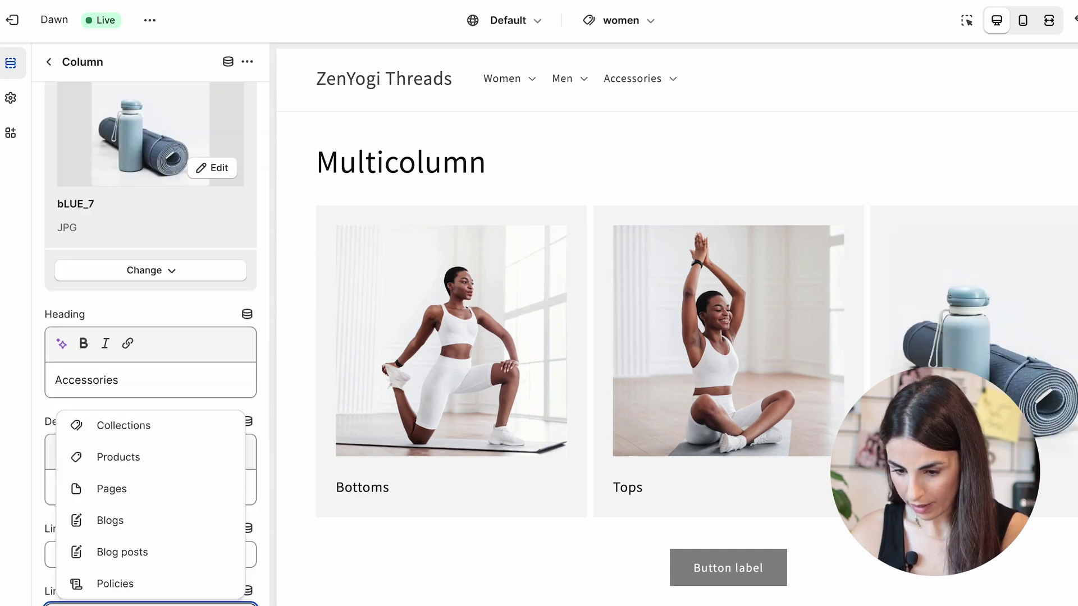
click(159, 426)
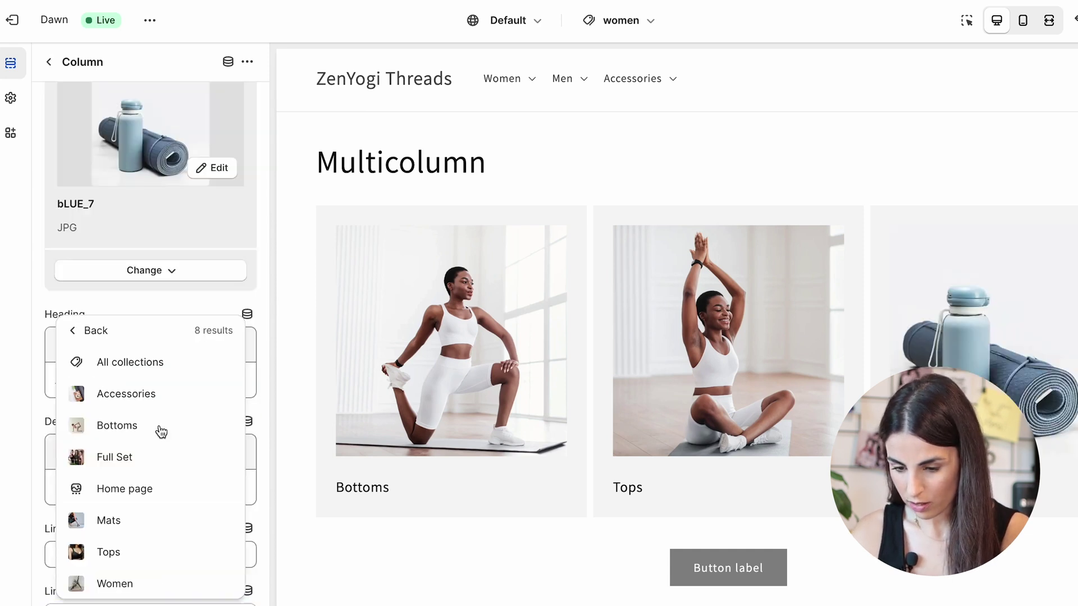
click(49, 62)
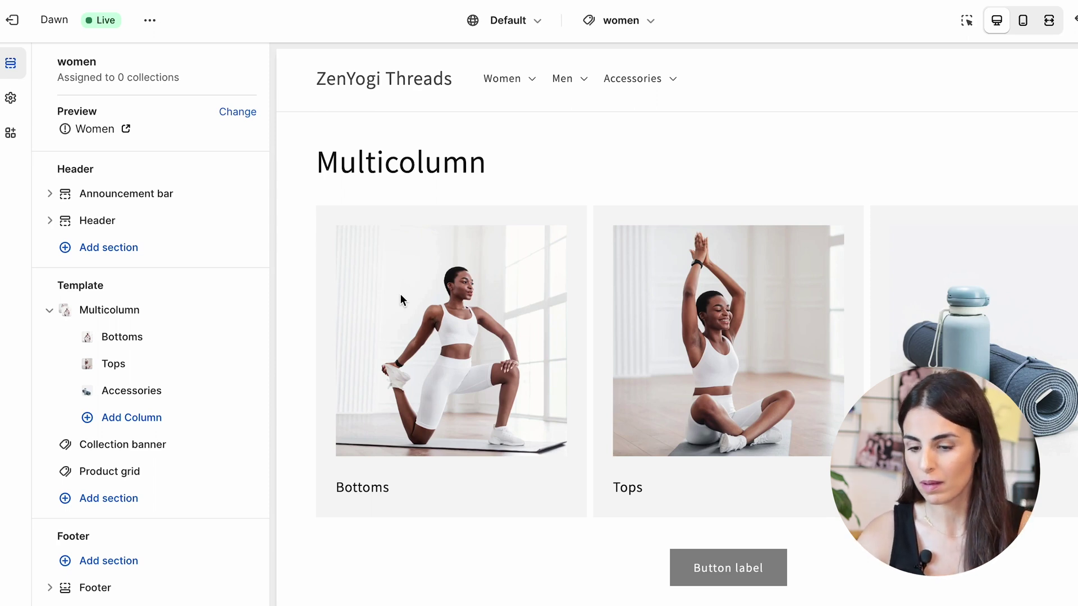
Step: Retitle the Multicolumn section heading to 'Explore our products'
click(122, 310)
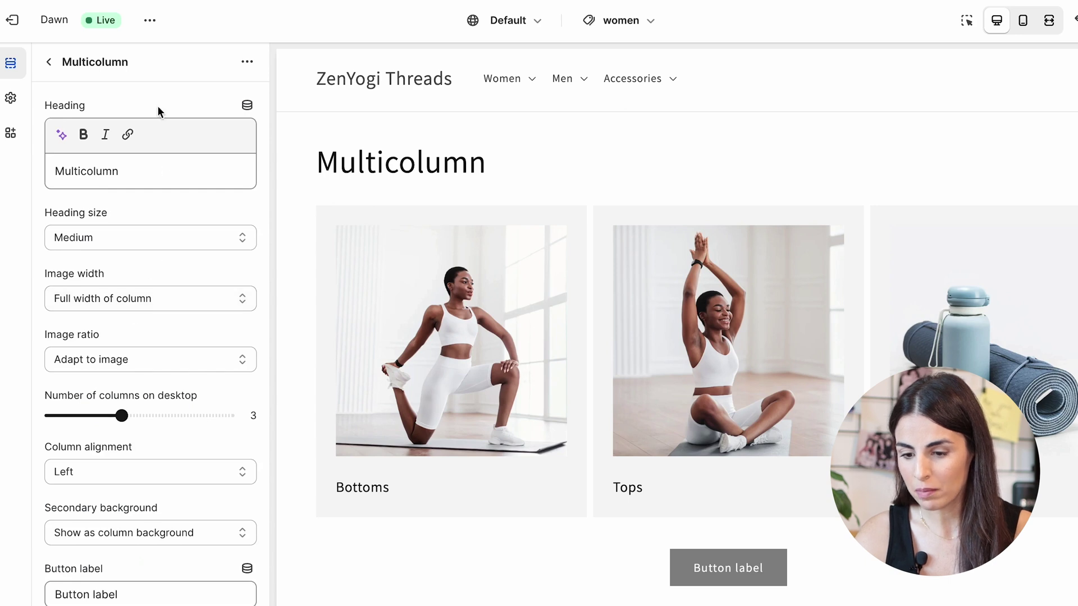
click(120, 172)
drag(120, 172, 41, 172)
text(Shop By)
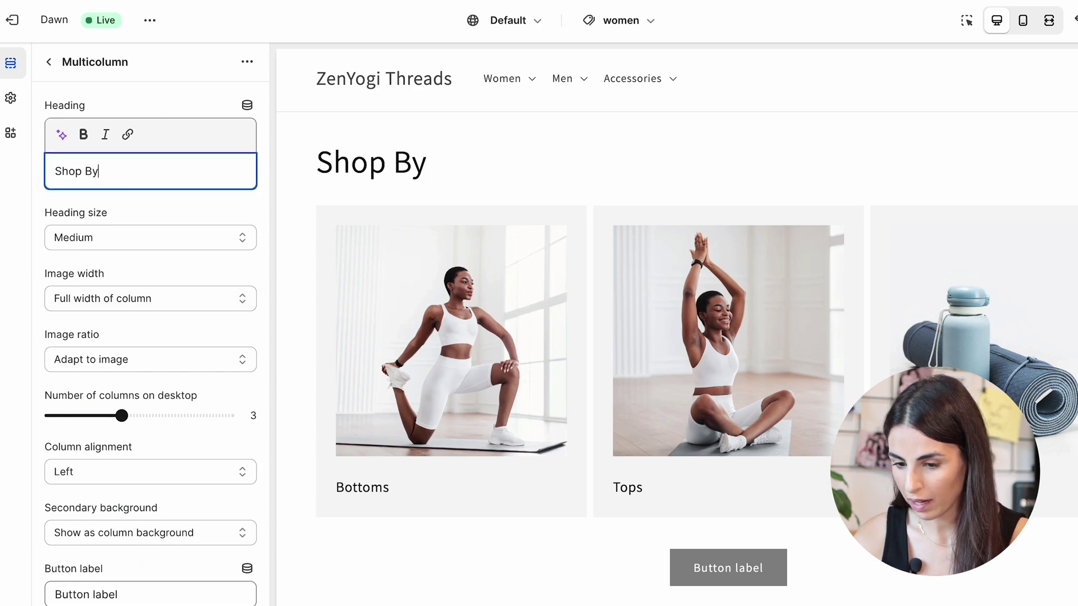
text( Product Type)
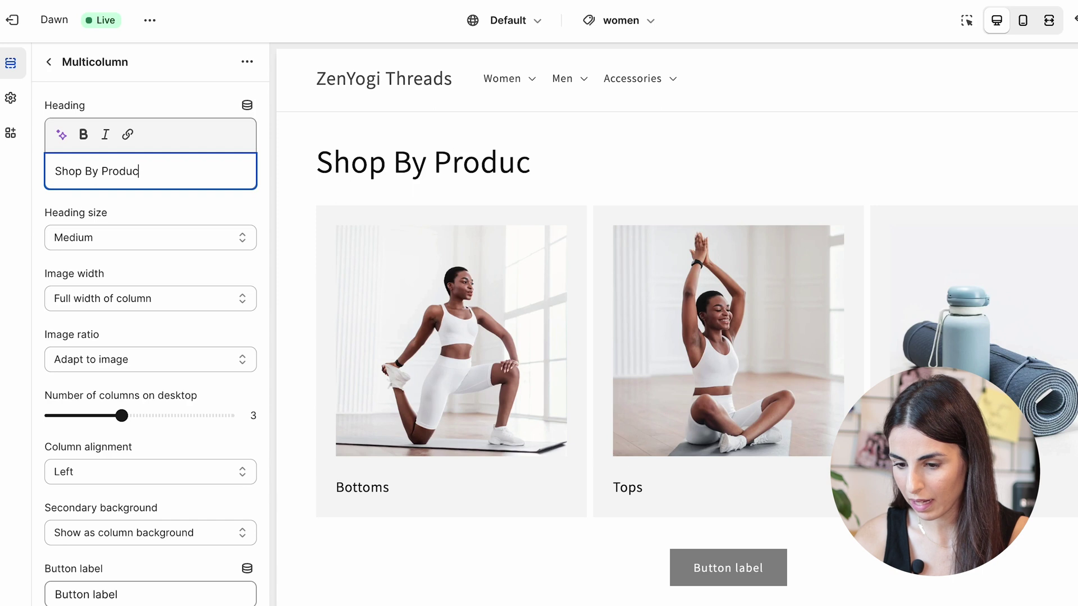
key(BackSpace)
key(BackSpace)
key(BackSpace)
key(BackSpace)
key(BackSpace)
key(BackSpace)
key(BackSpace)
key(BackSpace)
key(BackSpace)
key(BackSpace)
key(BackSpace)
key(BackSpace)
key(BackSpace)
key(BackSpace)
key(BackSpace)
key(BackSpace)
key(BackSpace)
key(BackSpace)
key(BackSpace)
key(BackSpace)
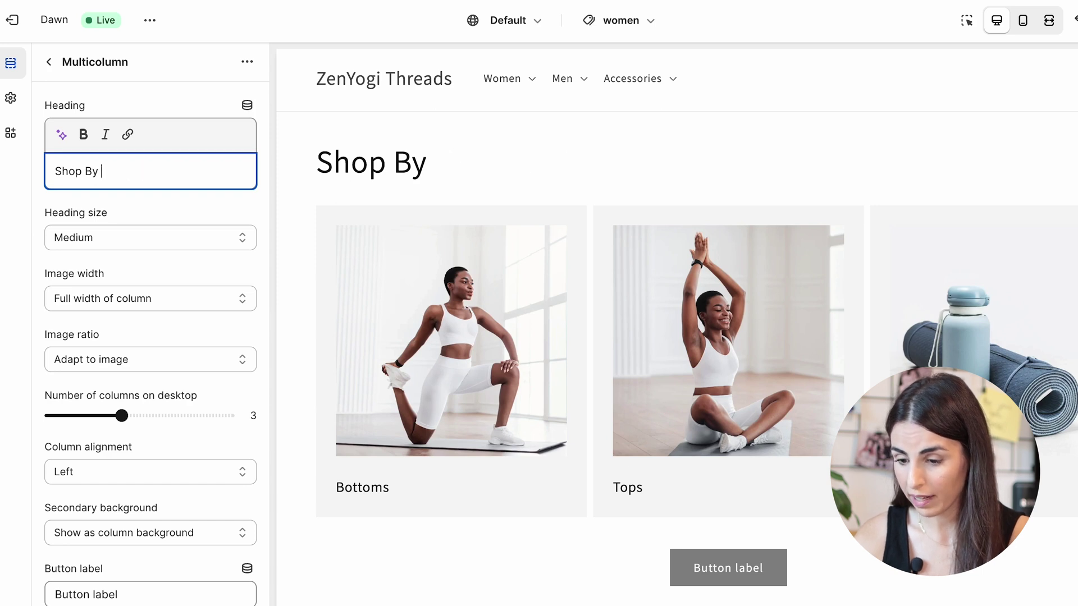
text(Exol)
key(BackSpace)
key(BackSpace)
text(plore our products)
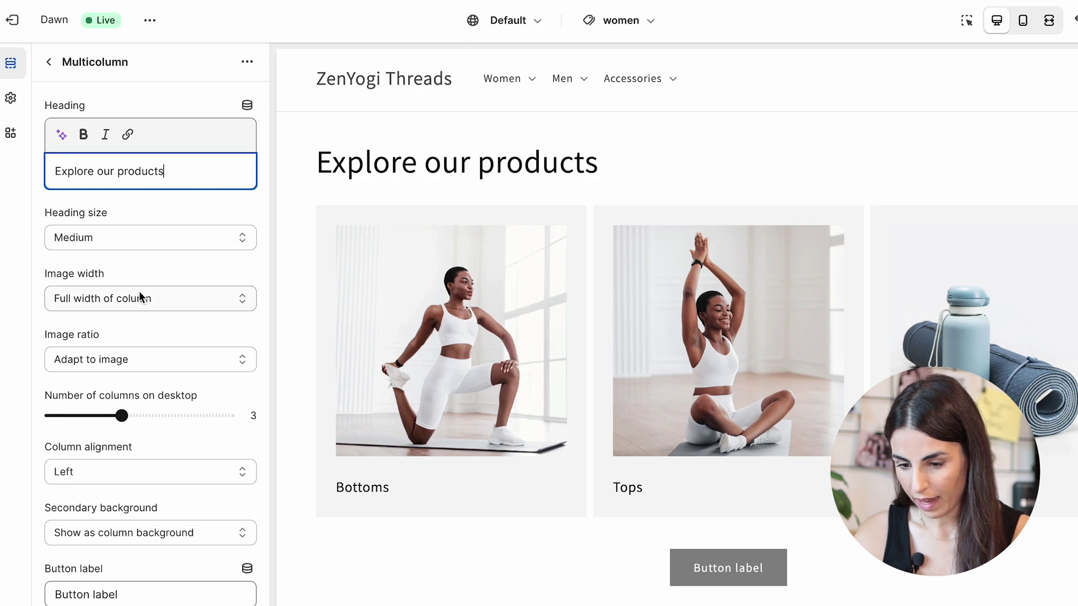
Step: Center column alignment, delete the button label, and set secondary background to None
scroll(133, 336, down, 3)
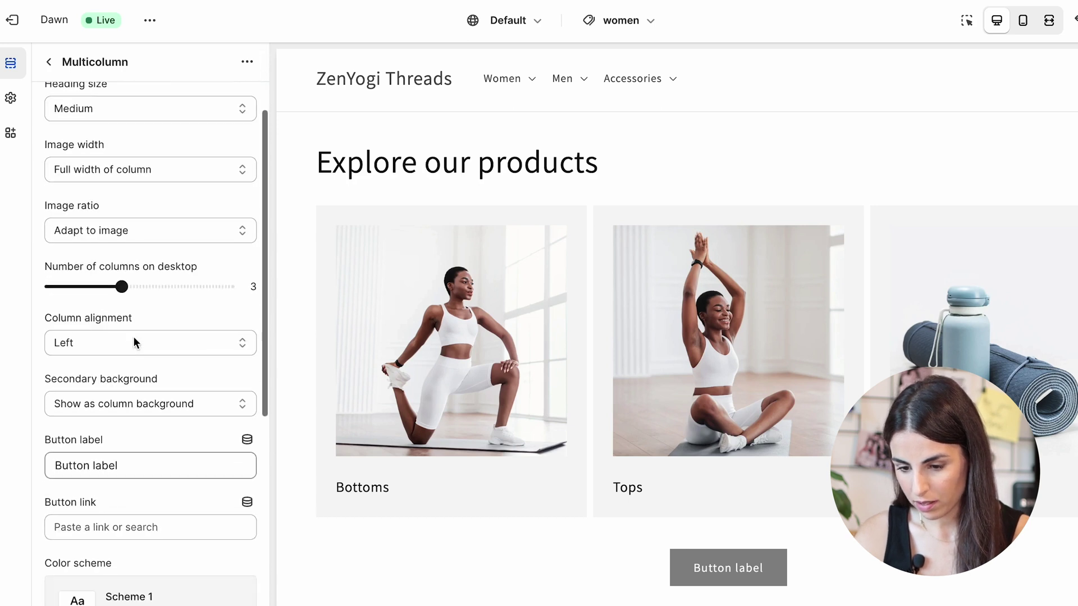
click(133, 338)
click(113, 366)
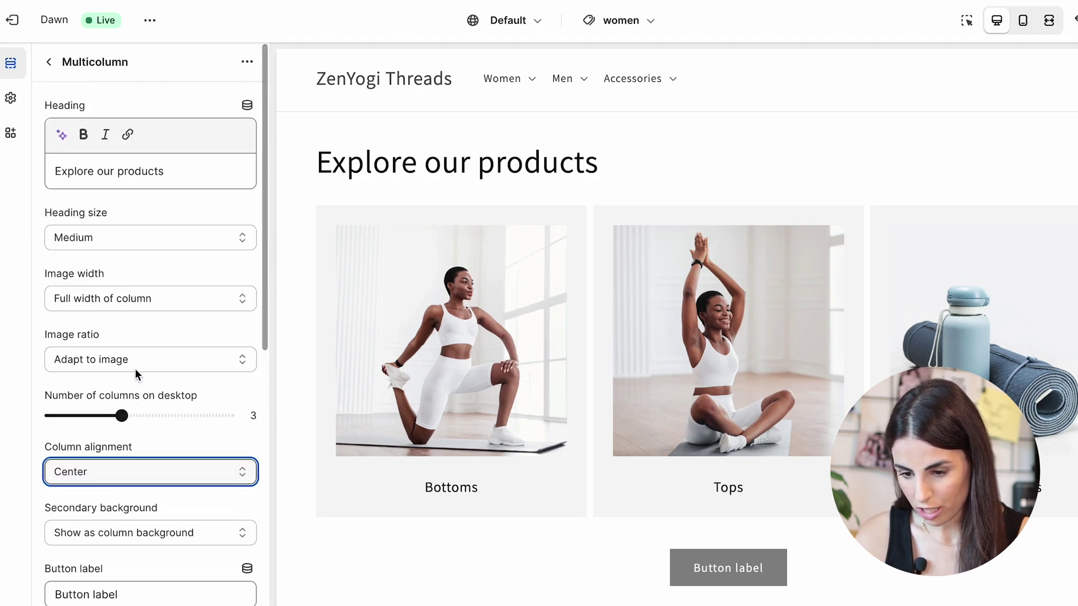
scroll(135, 368, down, 2)
key(Tab)
key(Tab)
key(BackSpace)
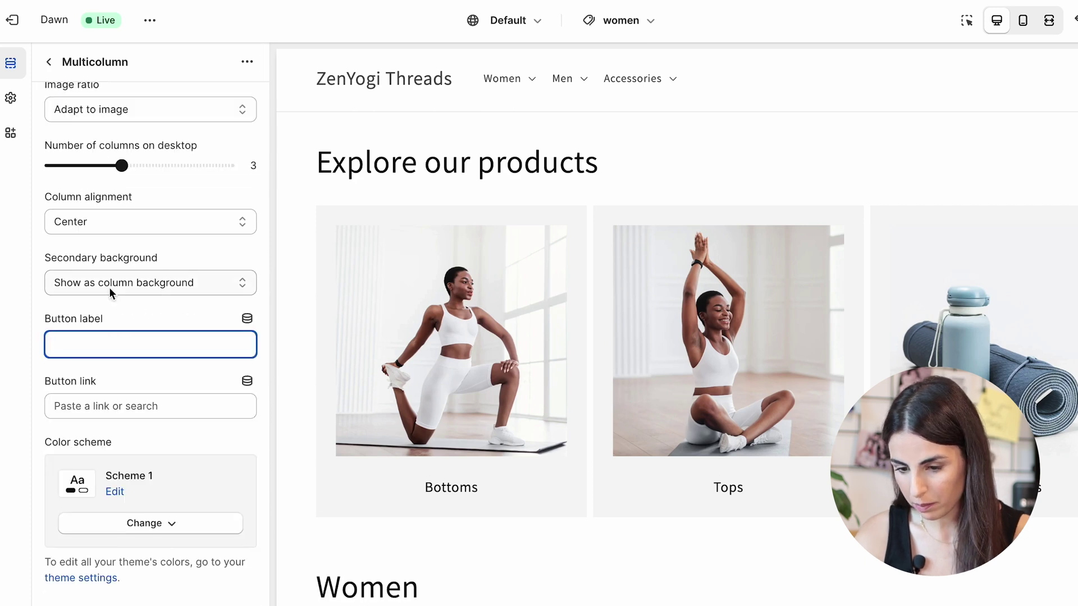
click(184, 284)
click(167, 258)
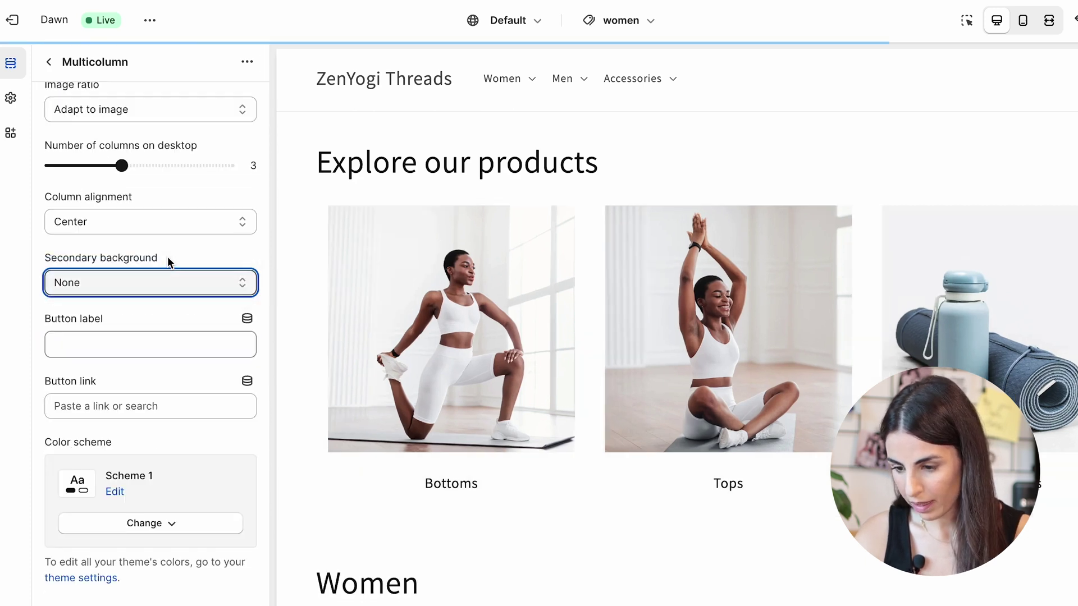
Step: Enable mobile swipe and set column image width to half of column width
scroll(157, 362, down, 1)
scroll(146, 396, down, 5)
click(135, 400)
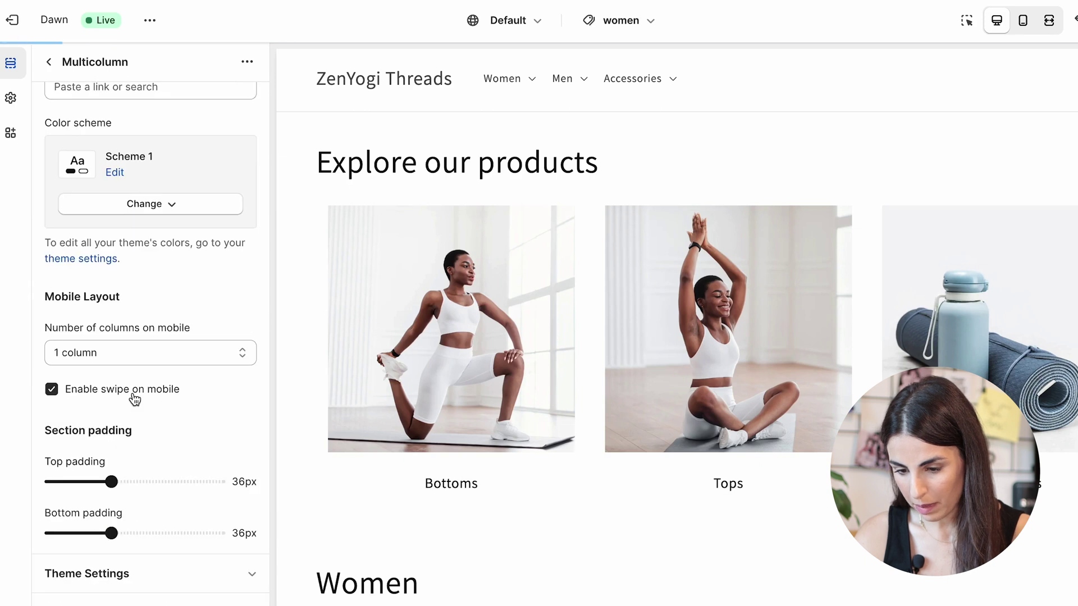
scroll(217, 393, up, 10)
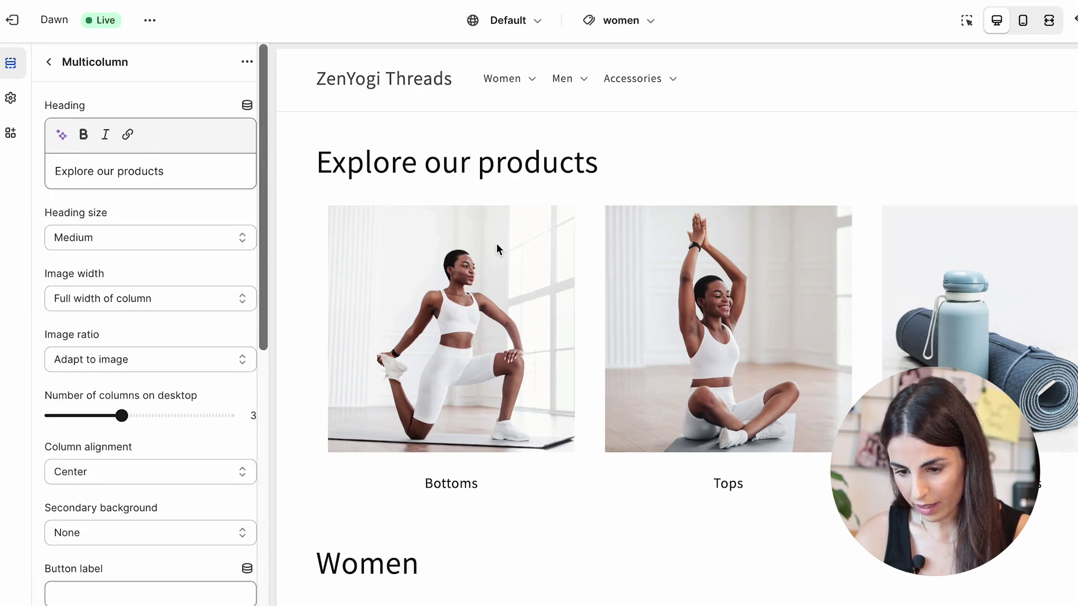
click(146, 302)
click(147, 302)
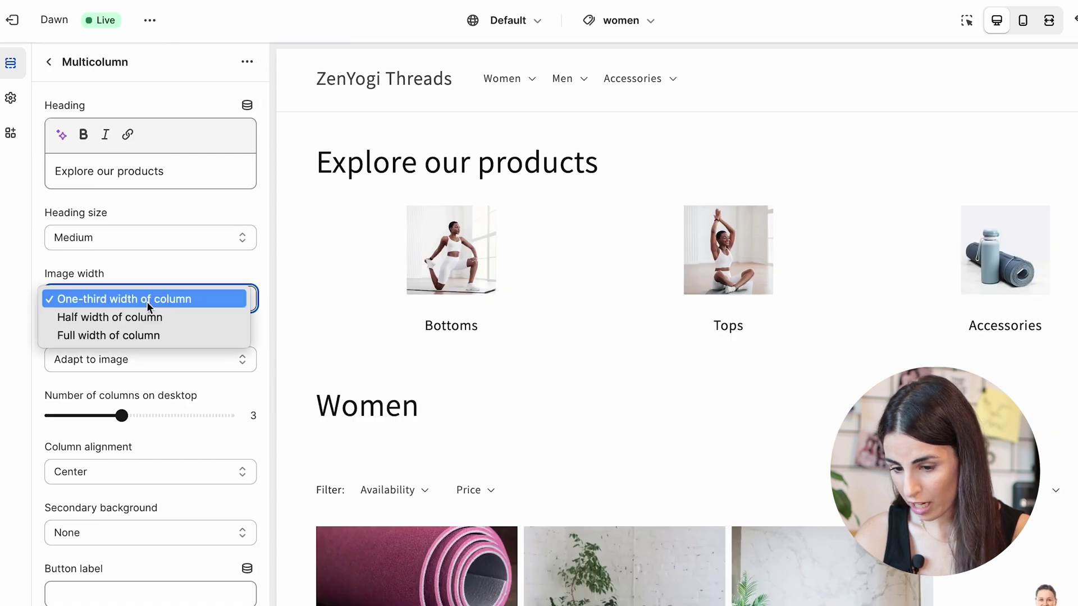
click(145, 317)
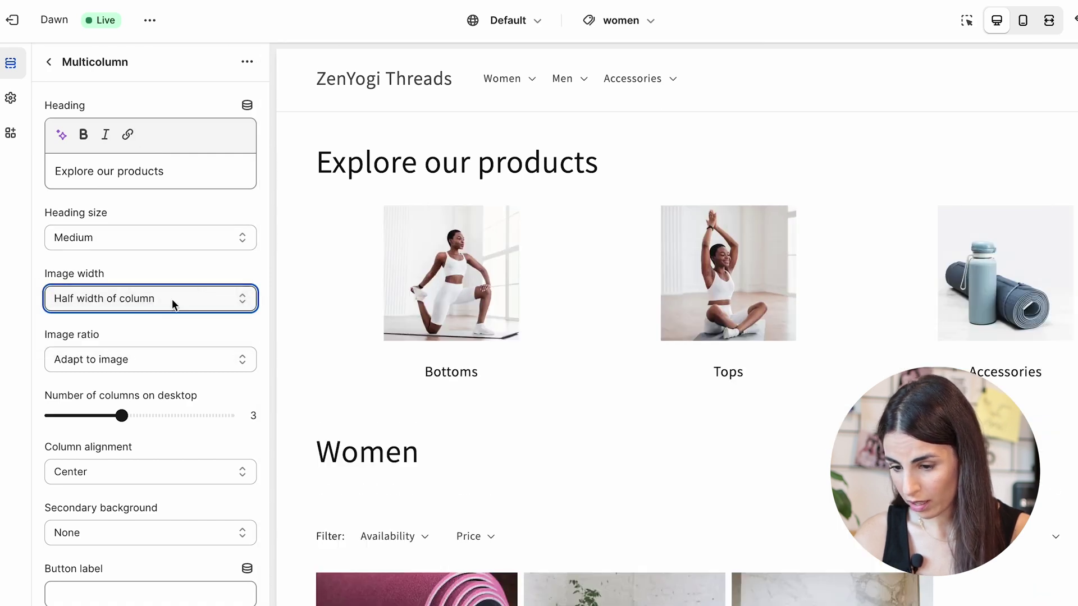
scroll(170, 331, down, 10)
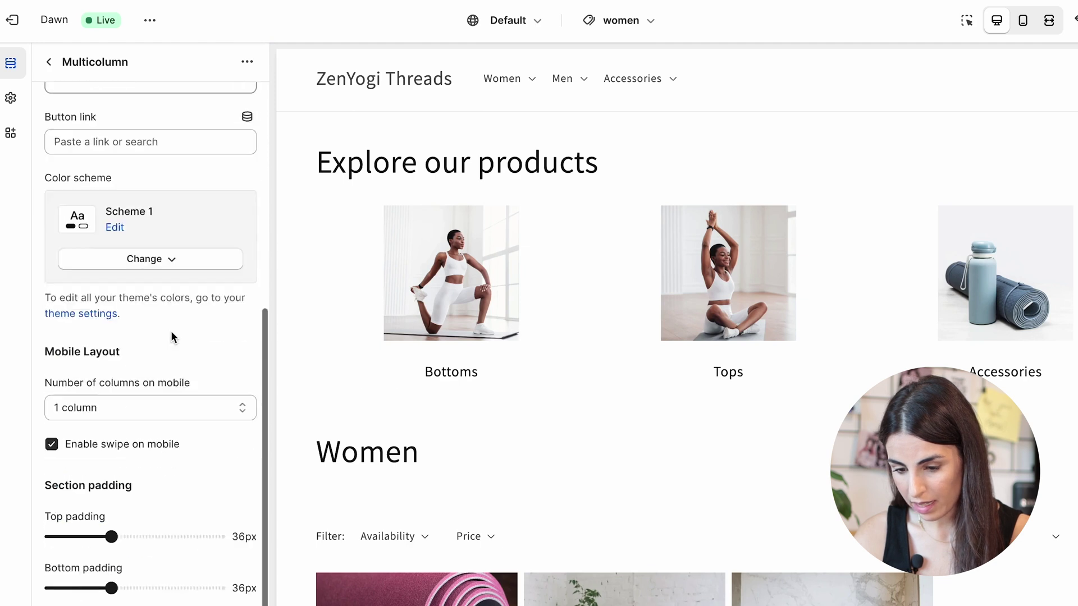
scroll(141, 429, up, 7)
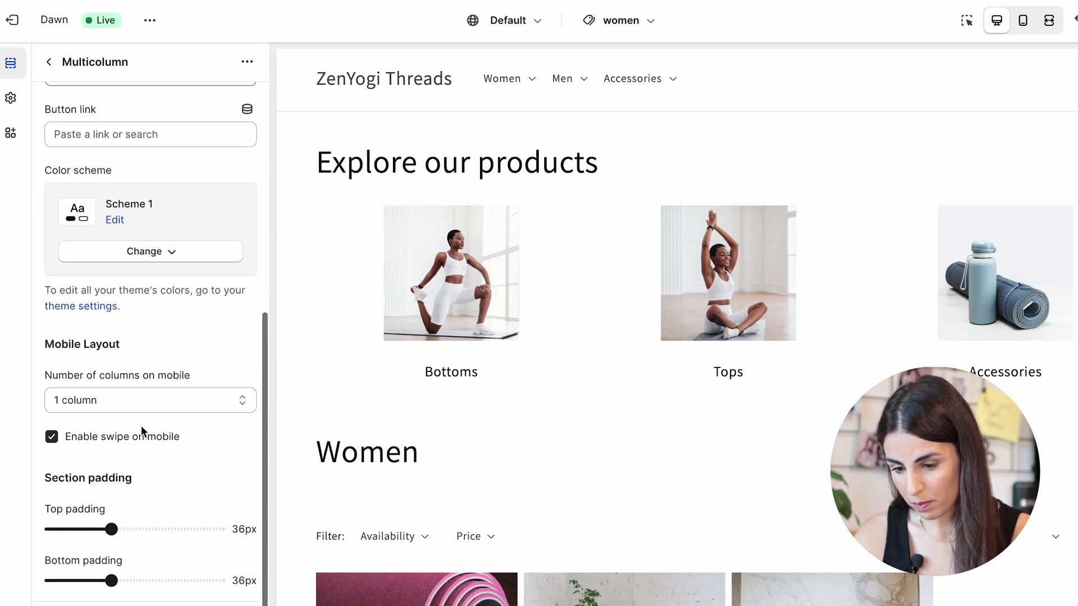
scroll(141, 426, up, 3)
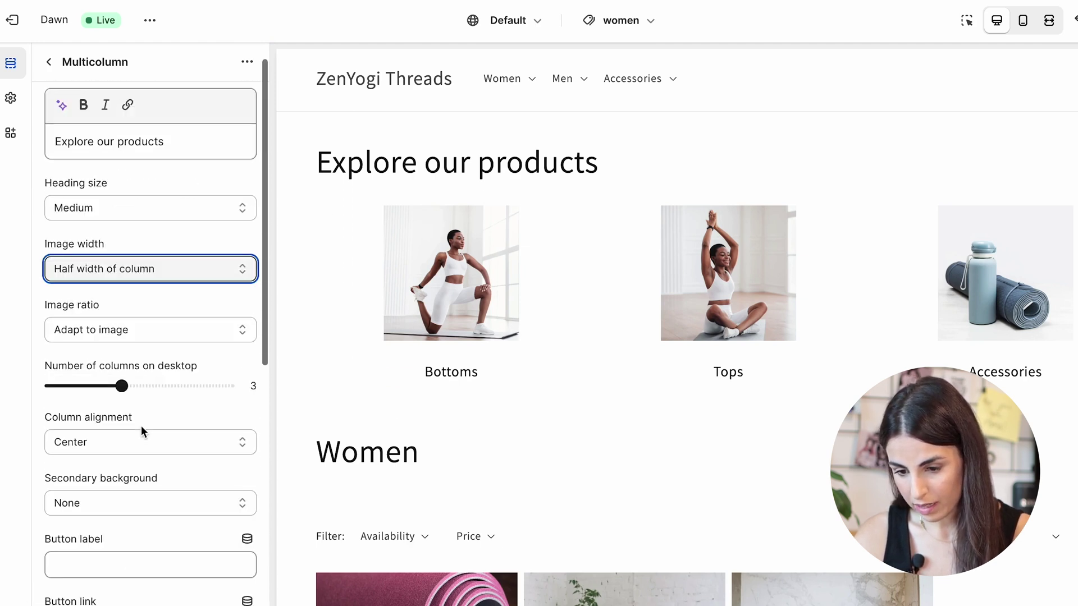
click(141, 274)
click(165, 269)
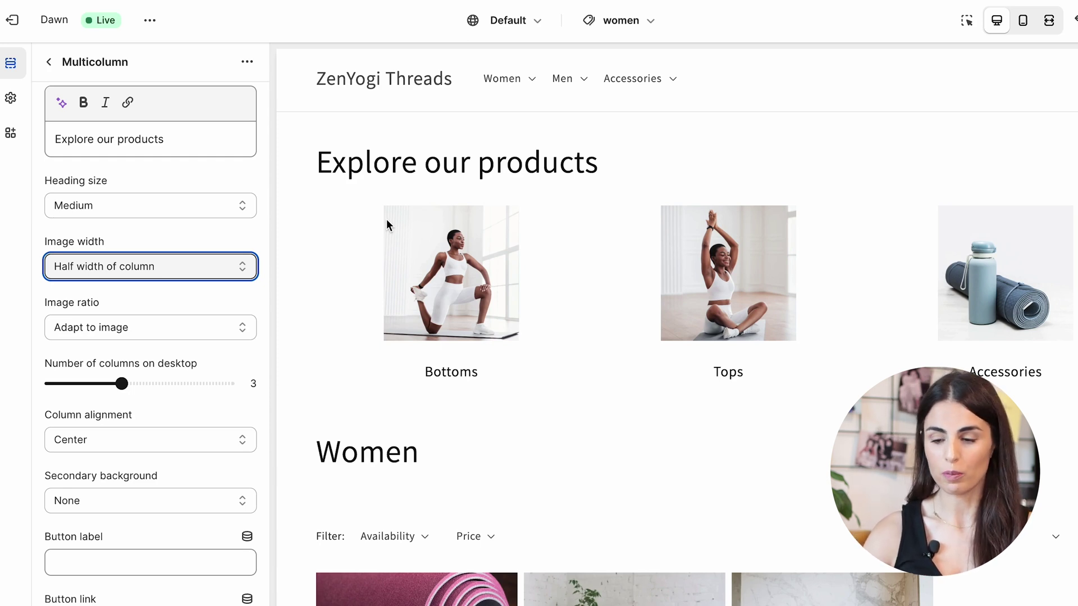
click(16, 22)
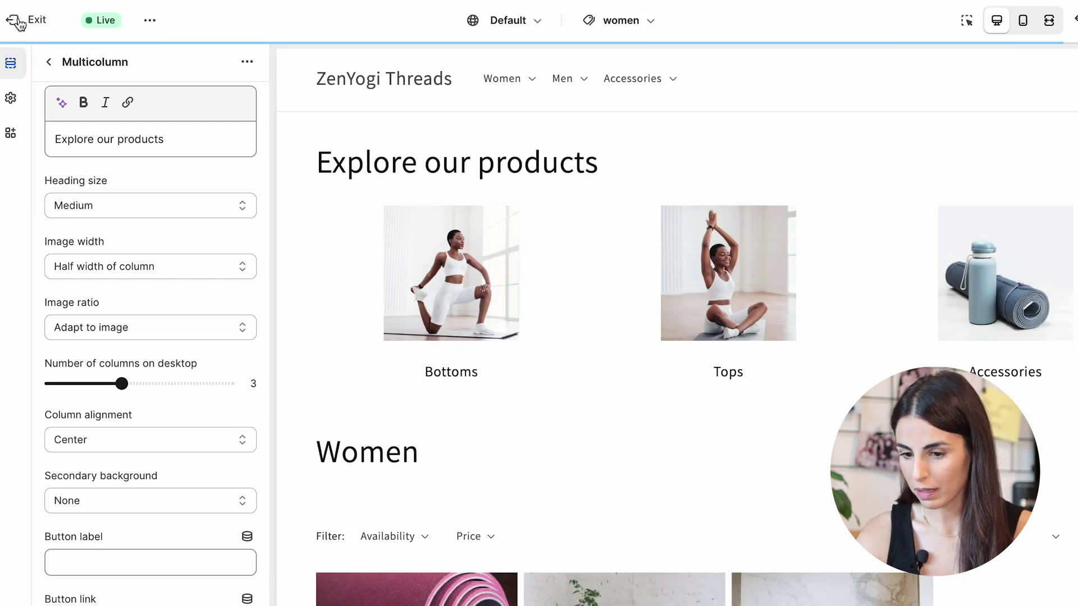
Step: In the Enterprise theme, create a 'women' collection template based on Default collection
scroll(974, 134, down, 10)
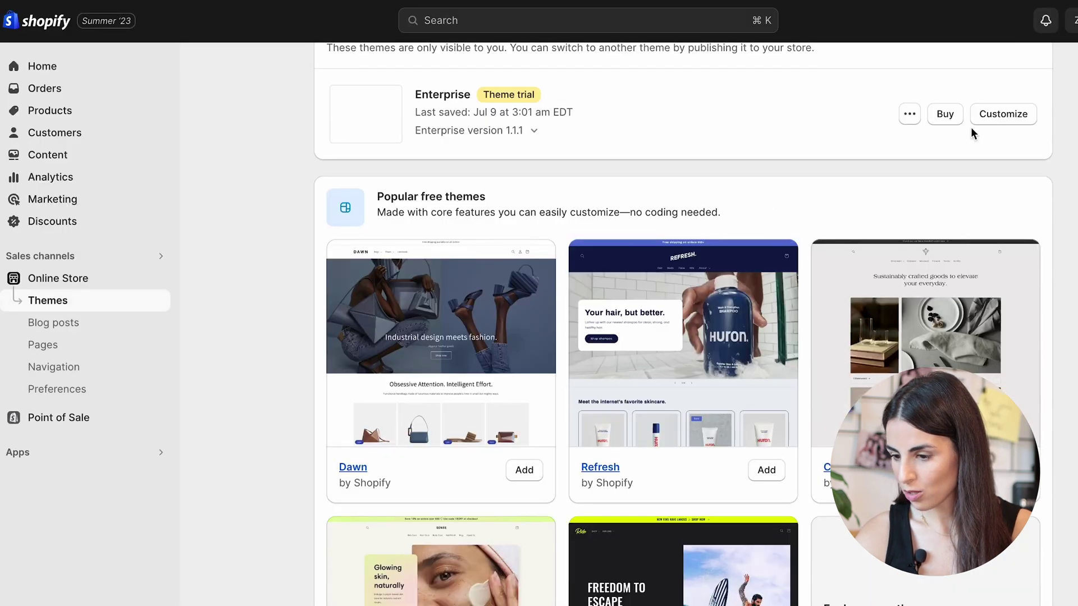
click(1029, 120)
click(628, 20)
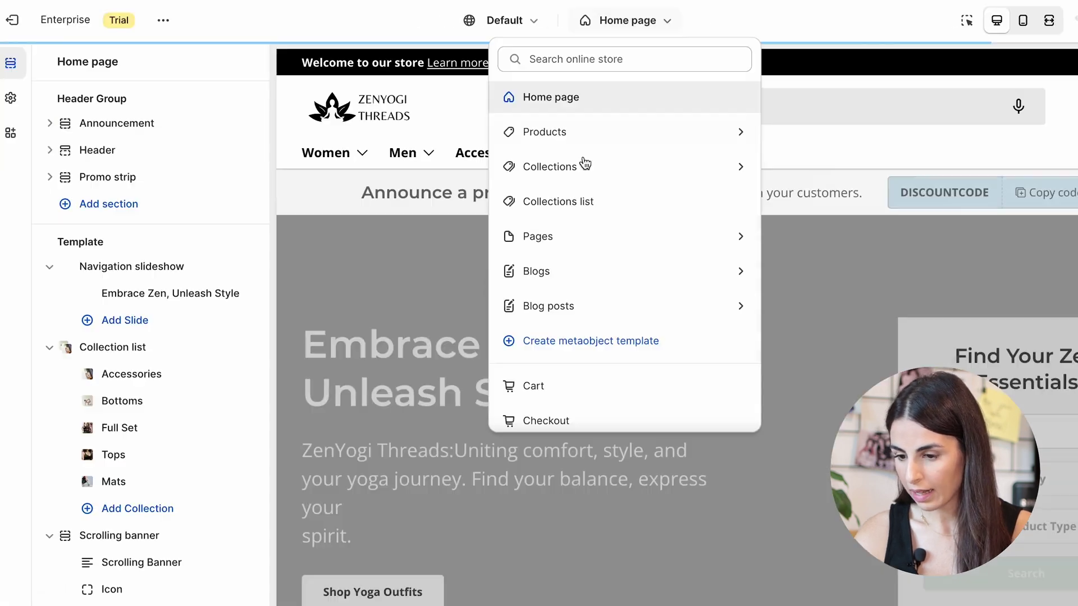
click(600, 167)
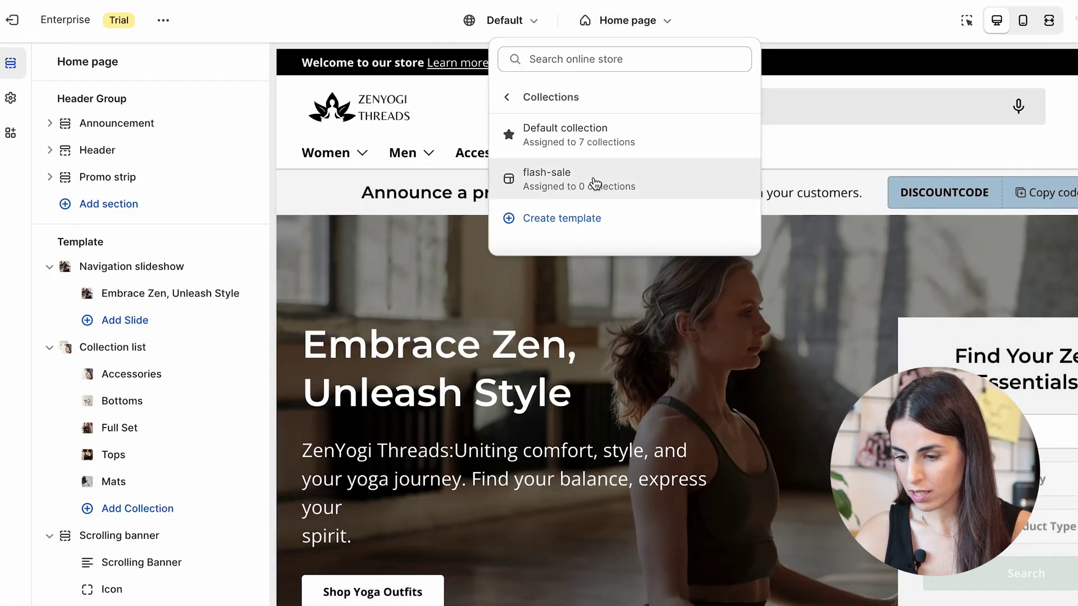
click(563, 218)
click(433, 322)
text(Women)
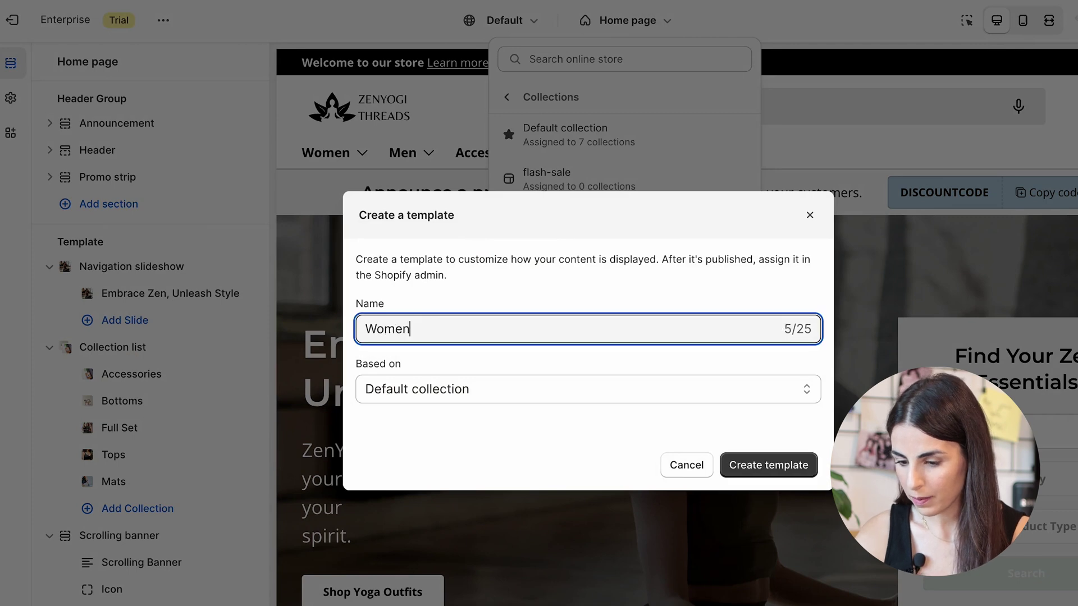
key(Return)
click(191, 146)
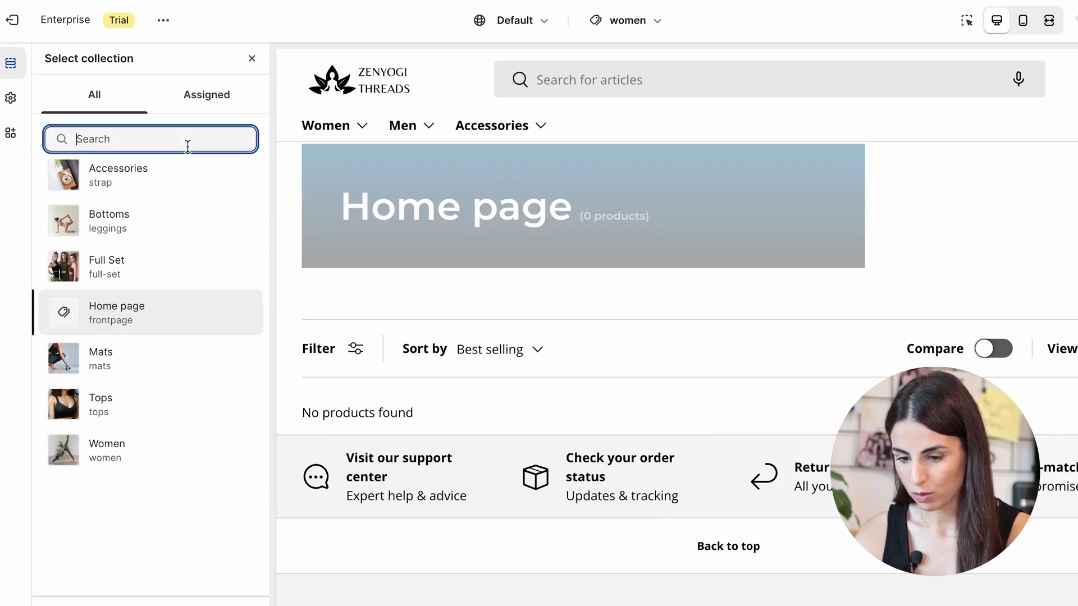
Step: Preview with the Women collection, hide the banner, and add a Multi-column section above the products
click(108, 446)
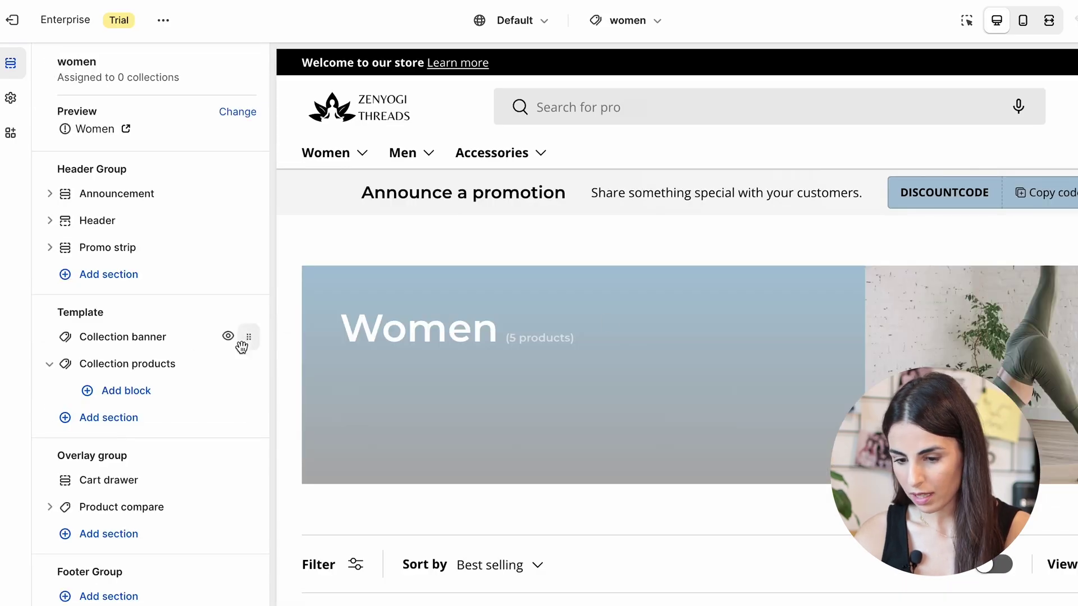
click(228, 337)
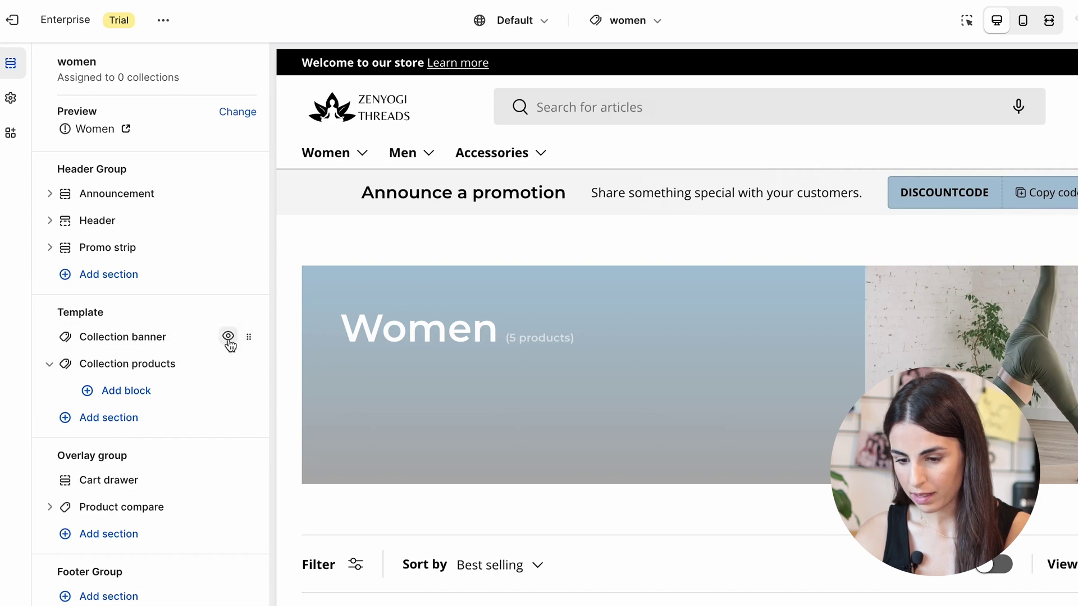
click(140, 419)
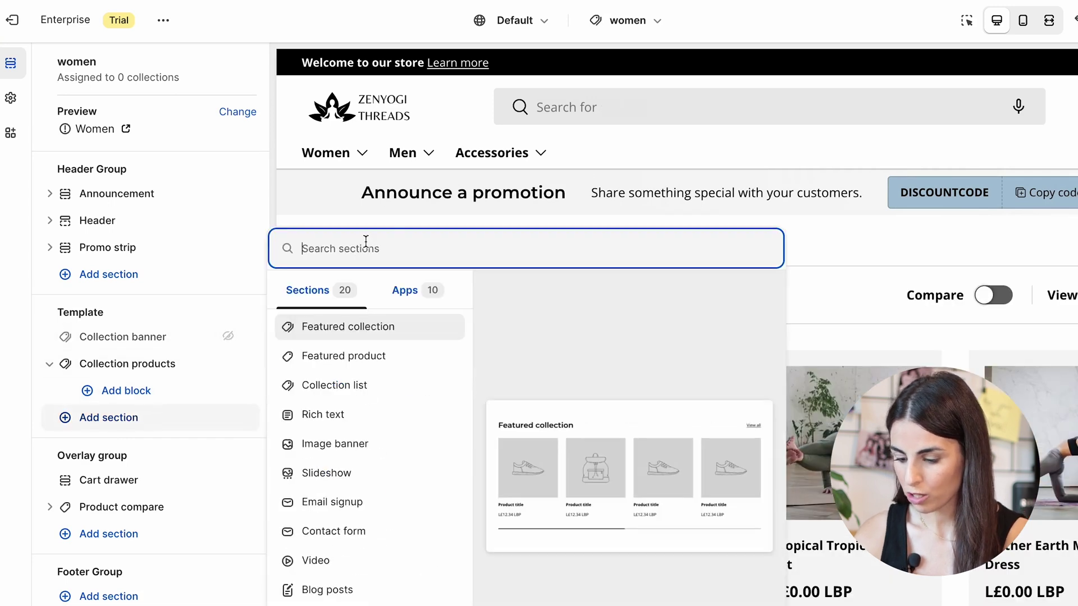
text(multi)
key(Return)
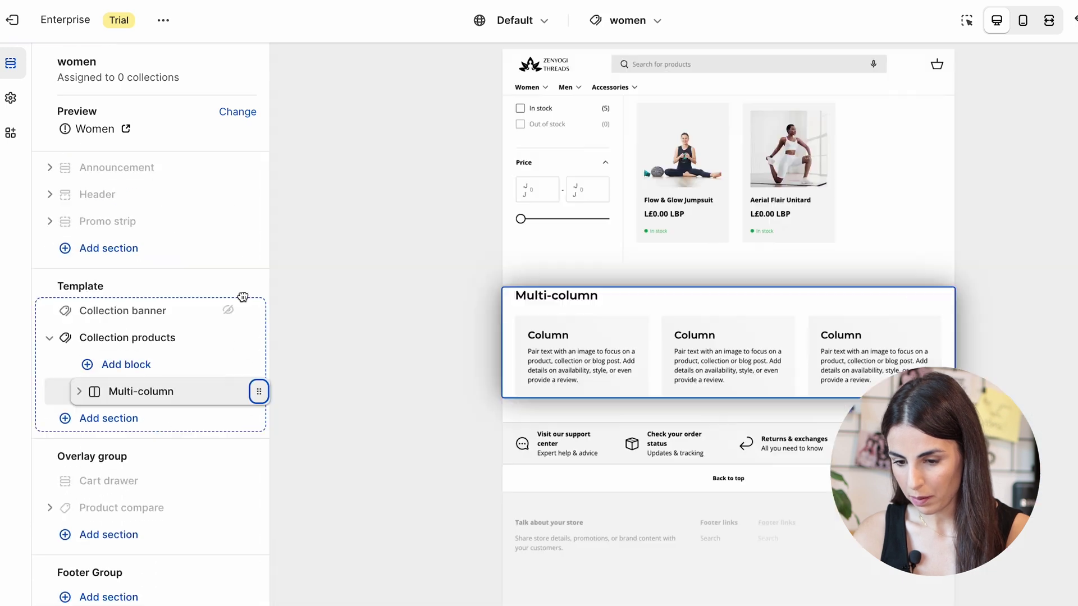
drag(257, 390, 128, 240)
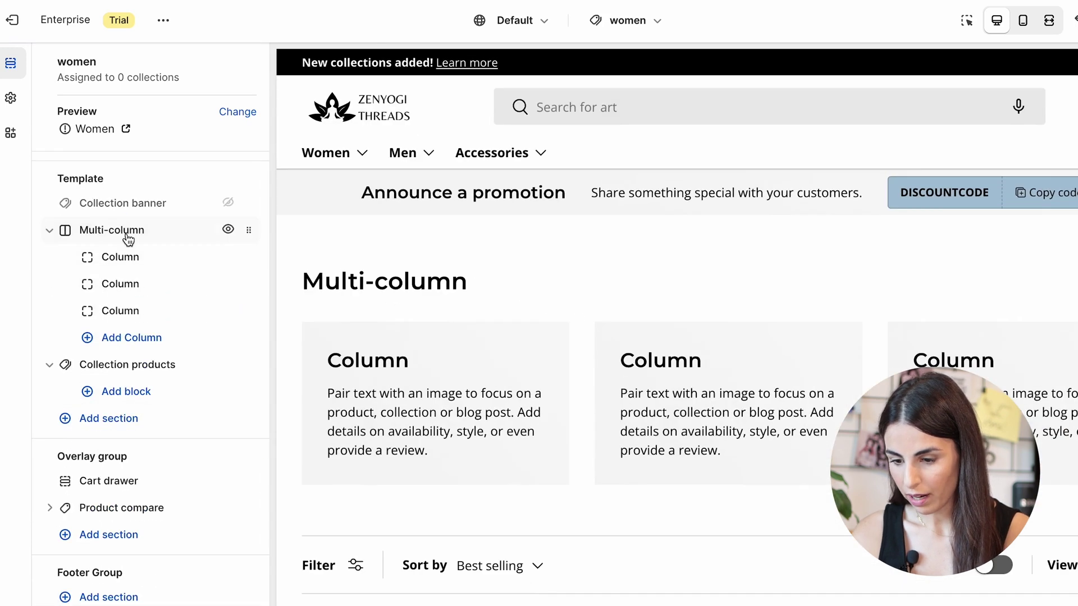
Step: Change the Multi-column heading to 'Explore our products' and centre it
click(128, 236)
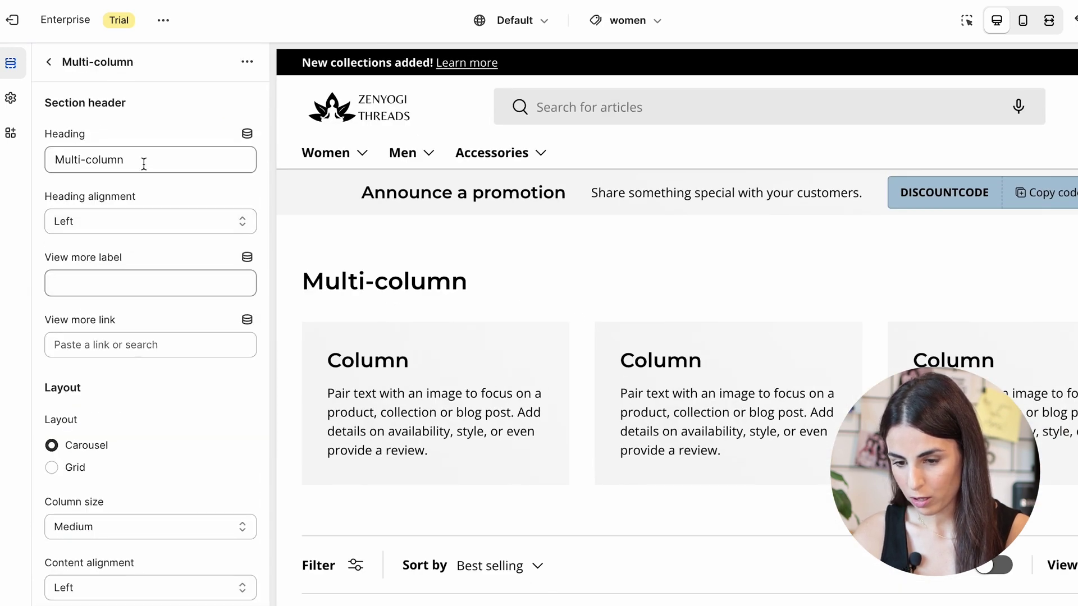
drag(156, 160, 59, 161)
key(BackSpace)
key(BackSpace)
text(Ex)
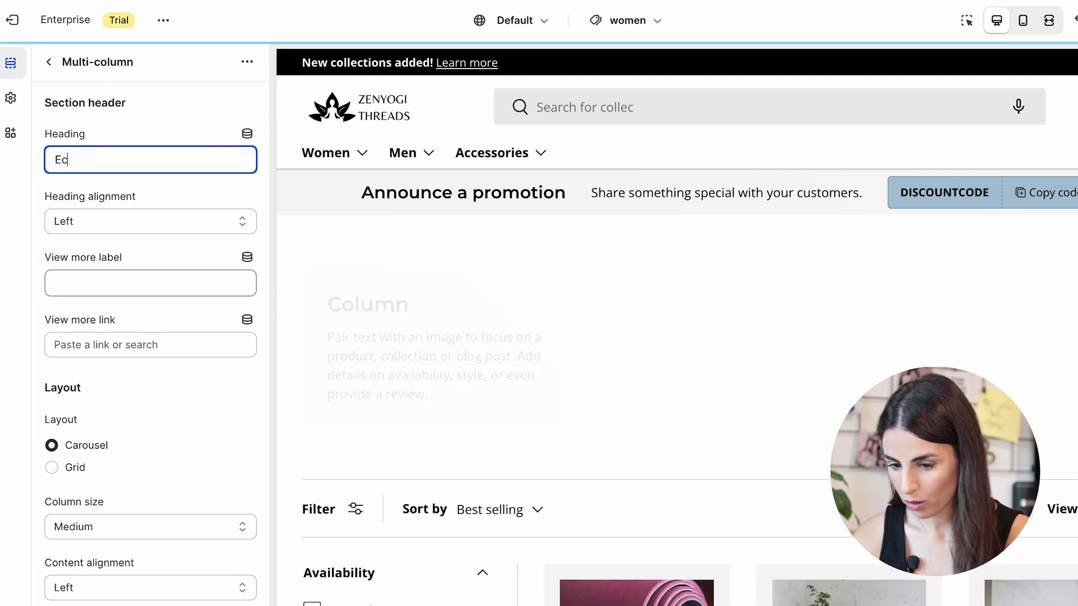
text(plore our products)
click(115, 224)
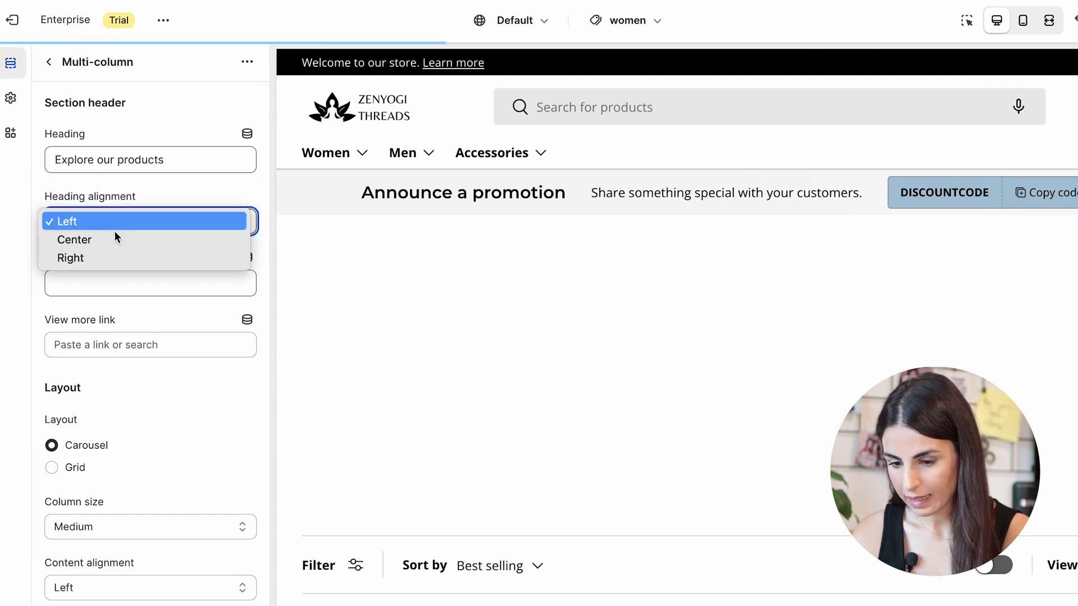
click(112, 242)
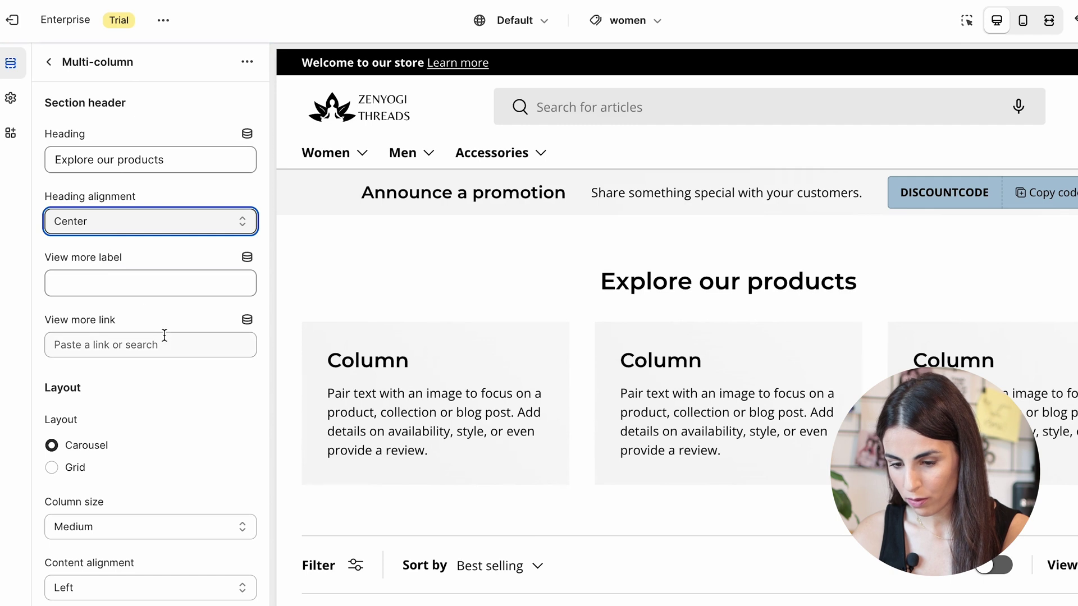
Step: Set the columns to Small size, Center content alignment and Square image ratio
scroll(163, 335, down, 3)
click(68, 334)
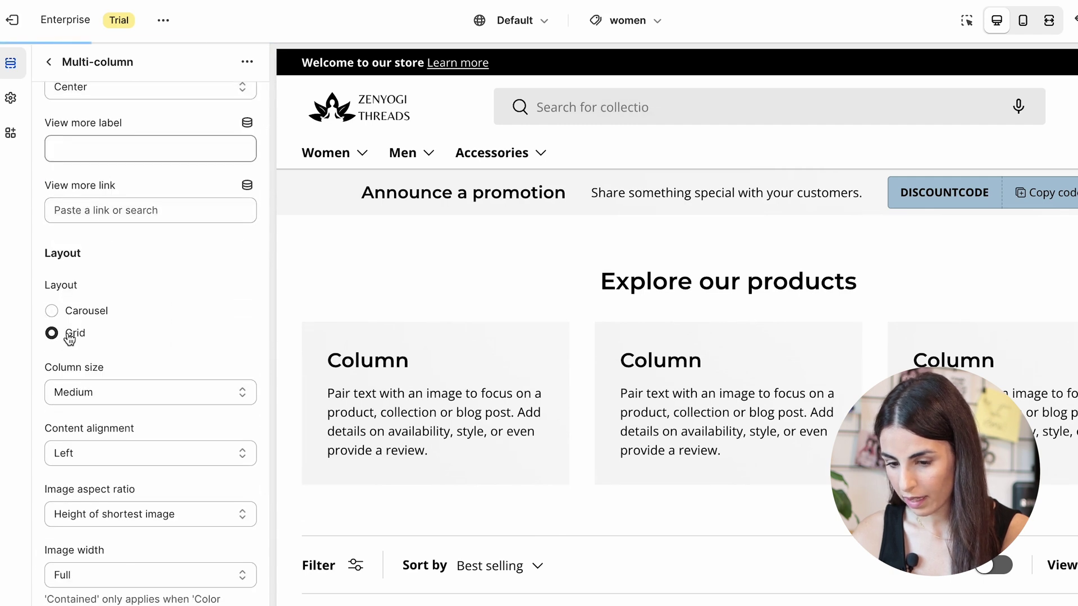
click(66, 311)
scroll(106, 373, down, 1)
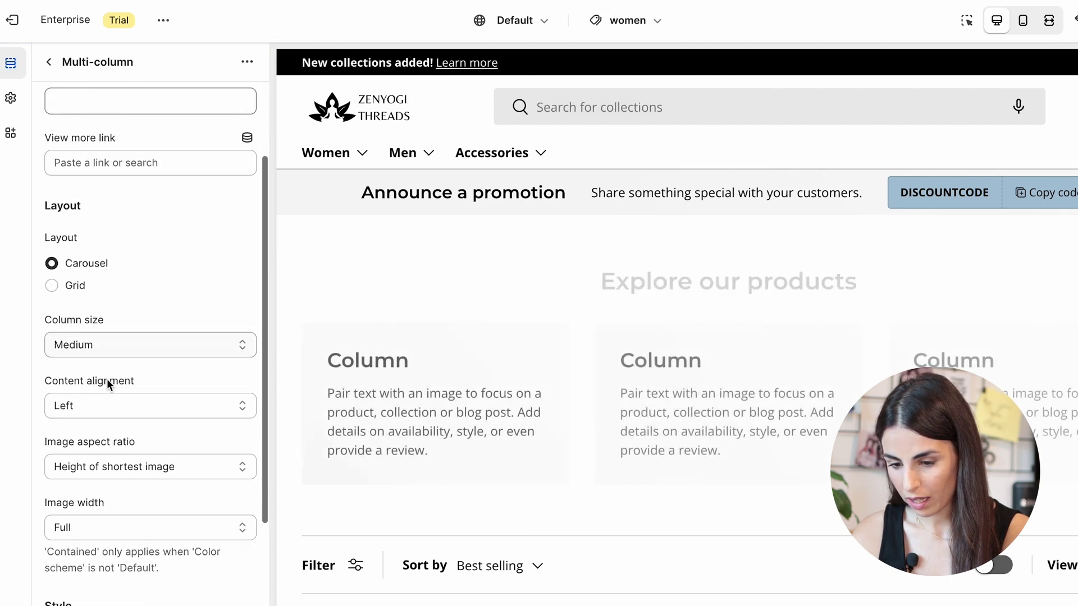
click(153, 334)
click(147, 314)
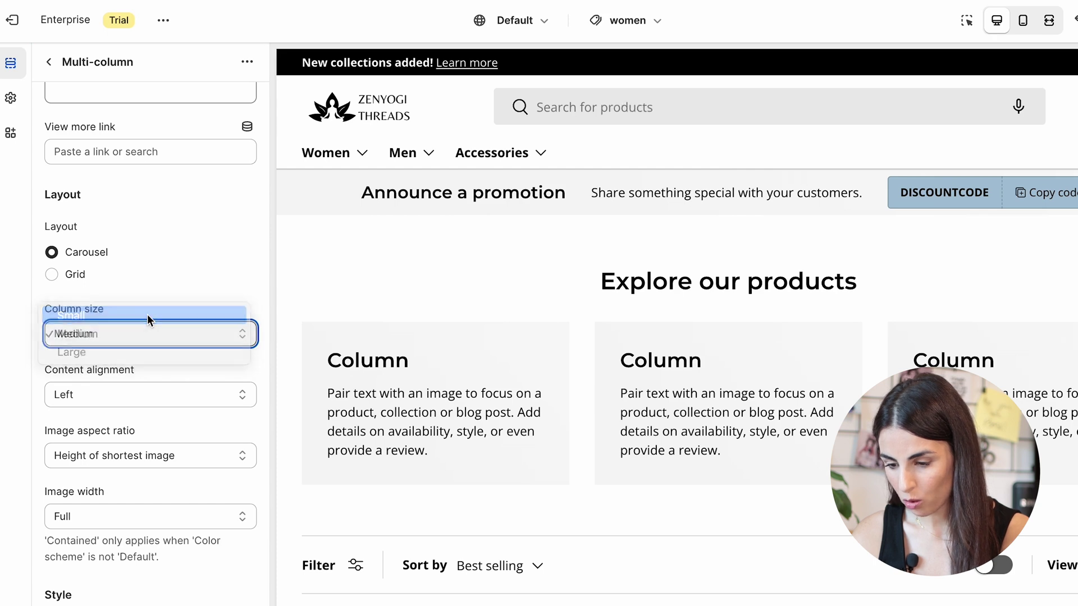
scroll(134, 337, down, 1)
click(112, 355)
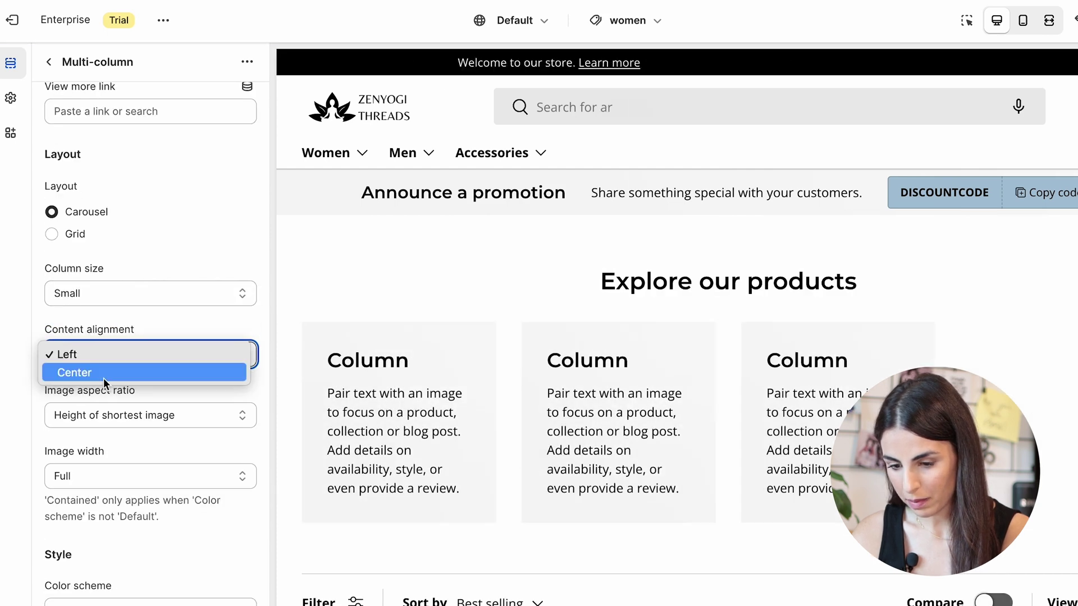
click(103, 378)
scroll(106, 419, down, 1)
click(131, 352)
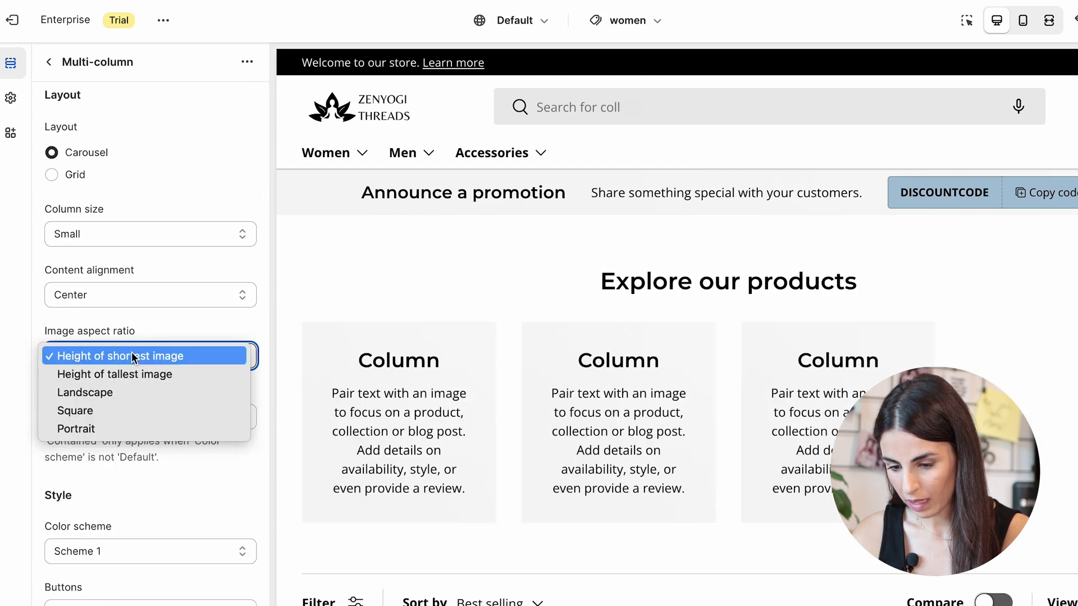
click(107, 416)
click(50, 63)
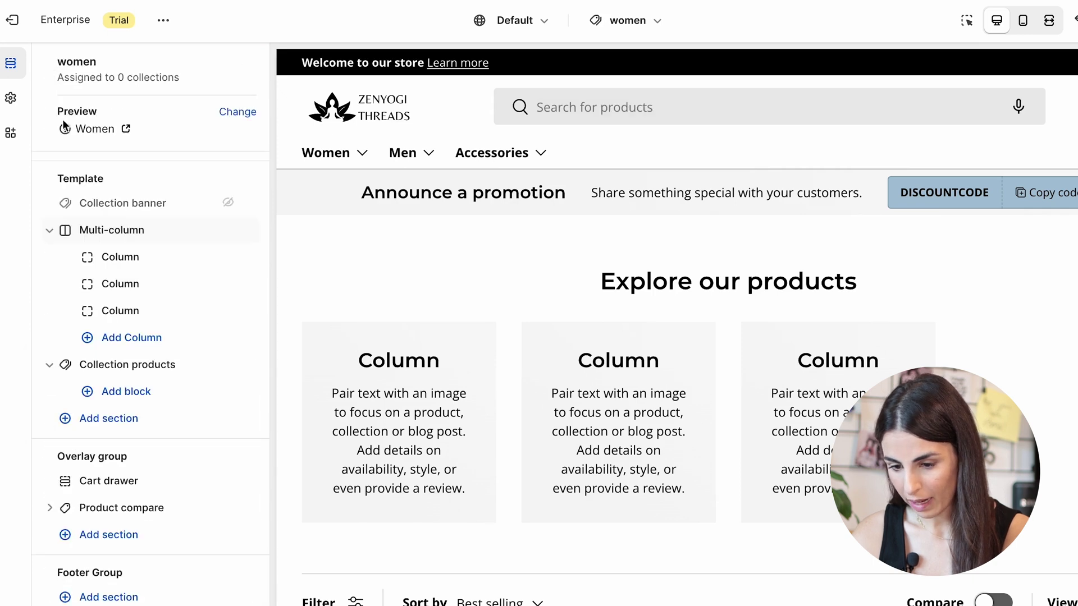
Step: Give the first column the pink strap and block photo and delete its body text
click(104, 259)
click(150, 149)
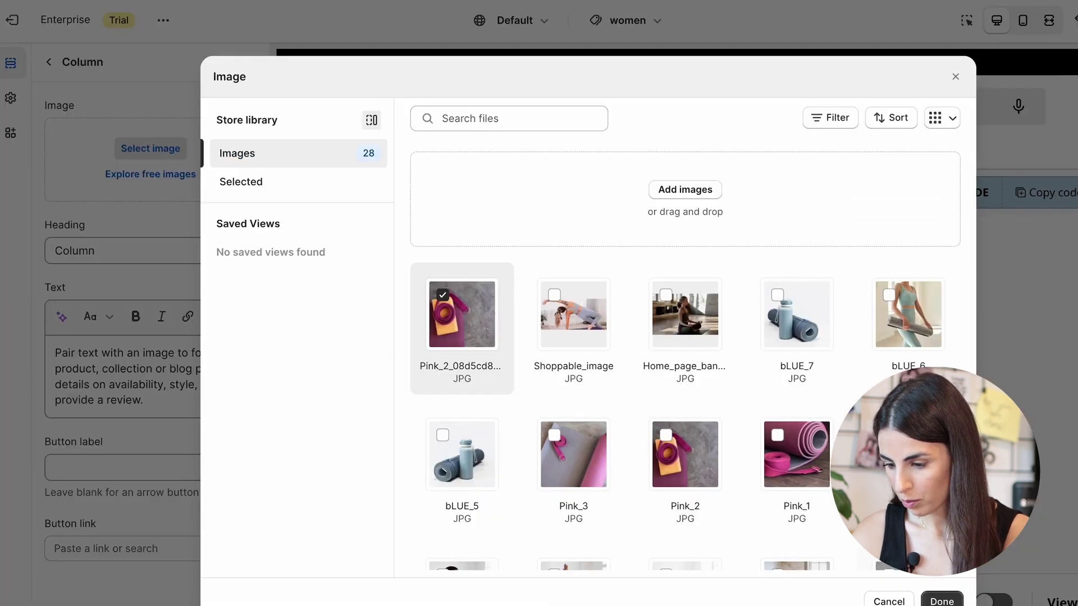
click(932, 602)
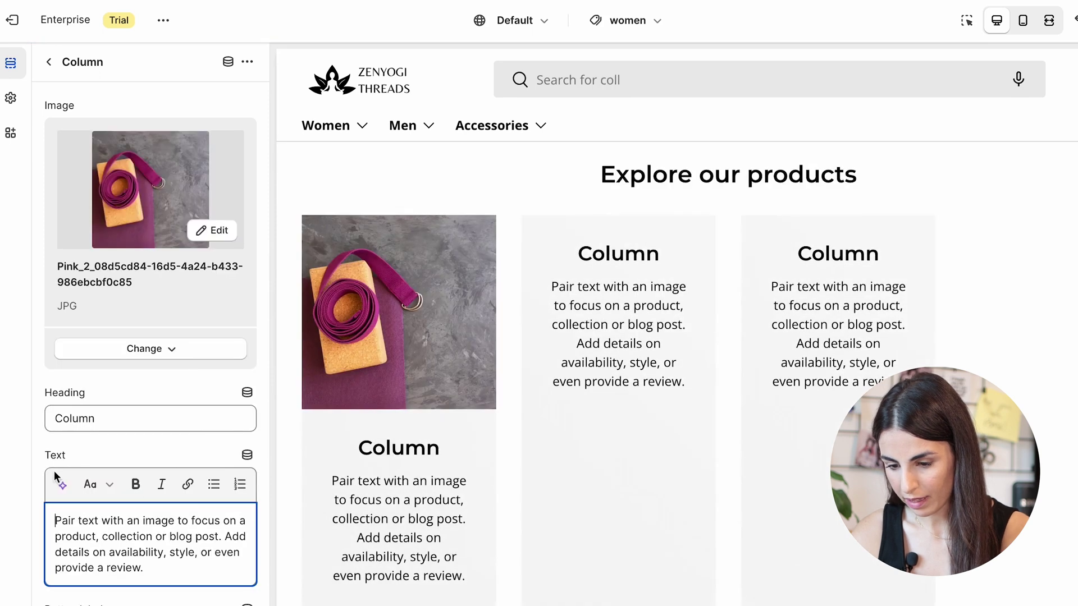
mouse_move(55, 521)
mouse_down()
mouse_move(241, 556)
mouse_move(55, 521)
mouse_up()
key(BackSpace)
key(BackSpace)
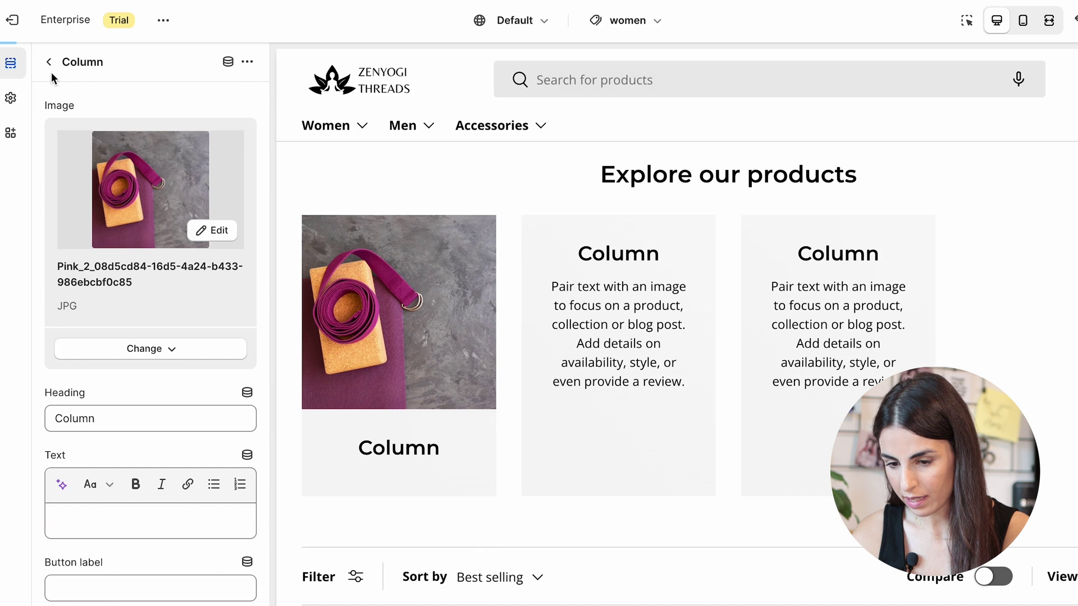
click(50, 64)
Step: Clear the second column's body text and add a fourth column to the section
click(150, 281)
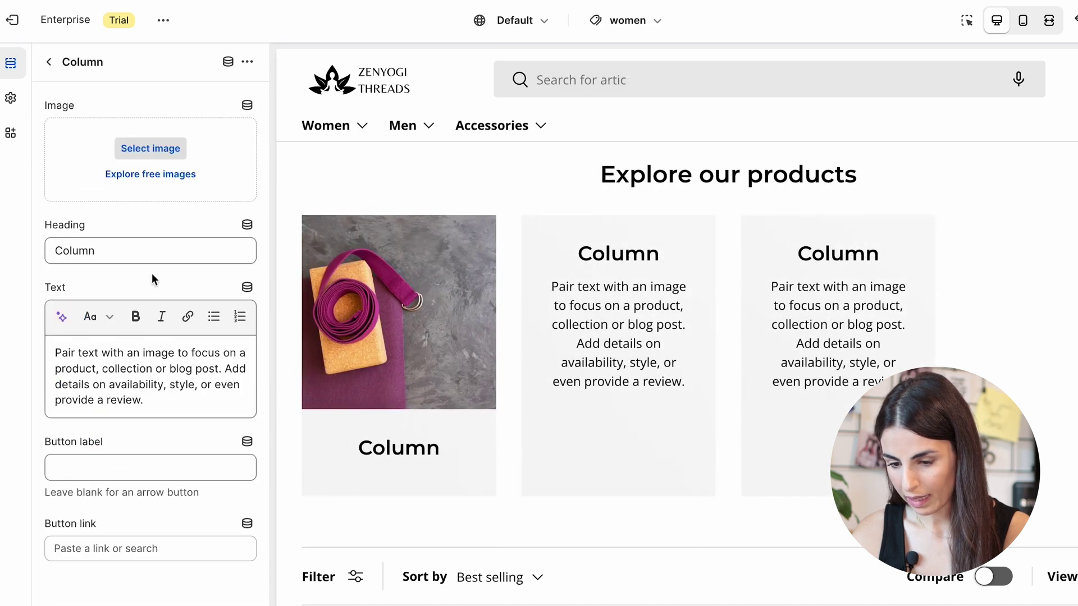
drag(159, 400, 54, 352)
key(BackSpace)
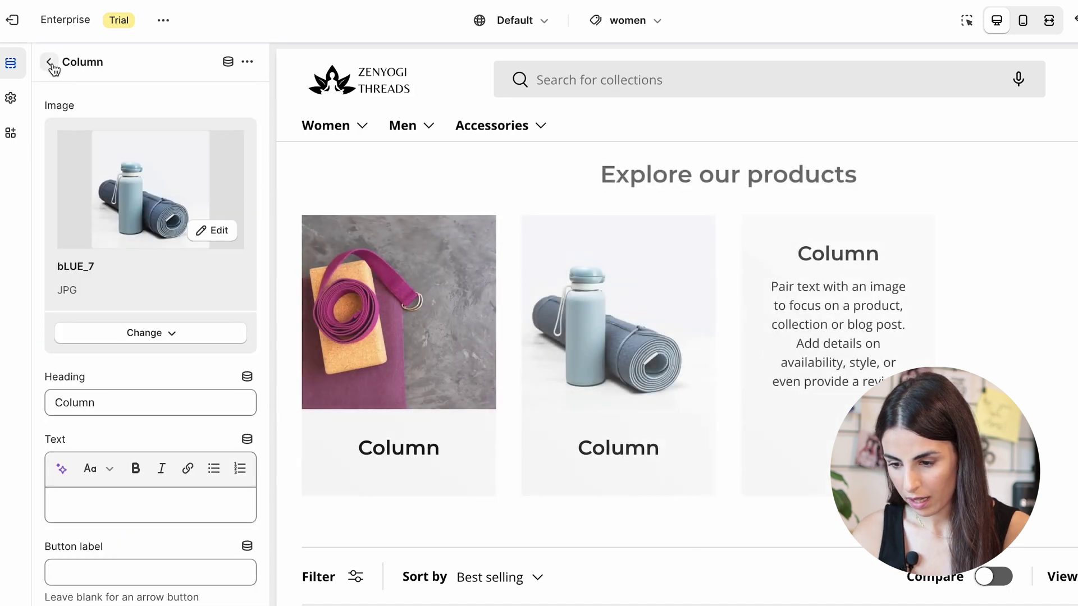
click(50, 63)
click(137, 308)
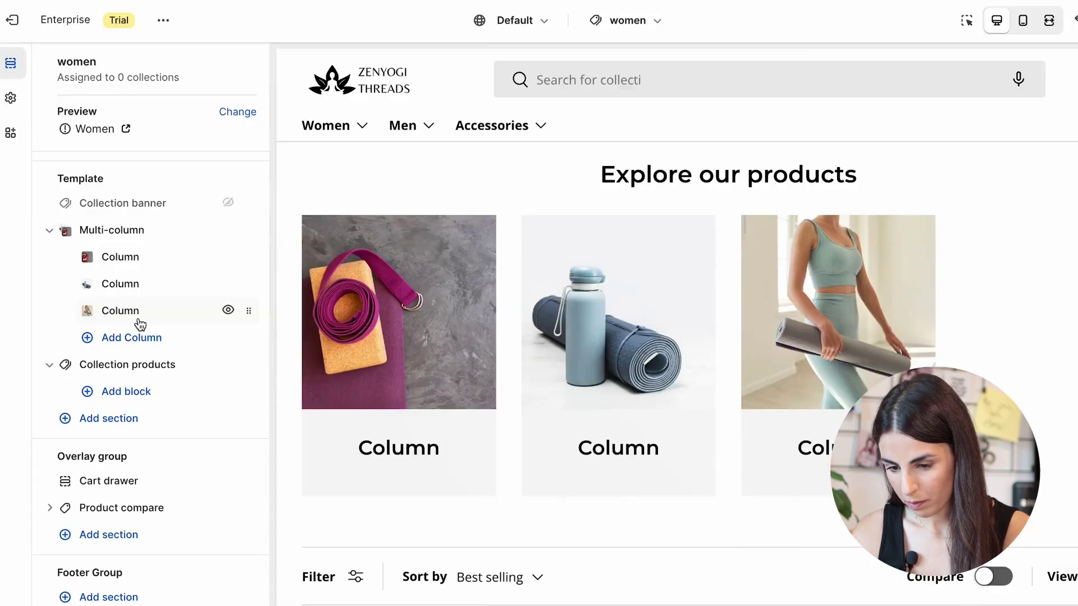
click(138, 337)
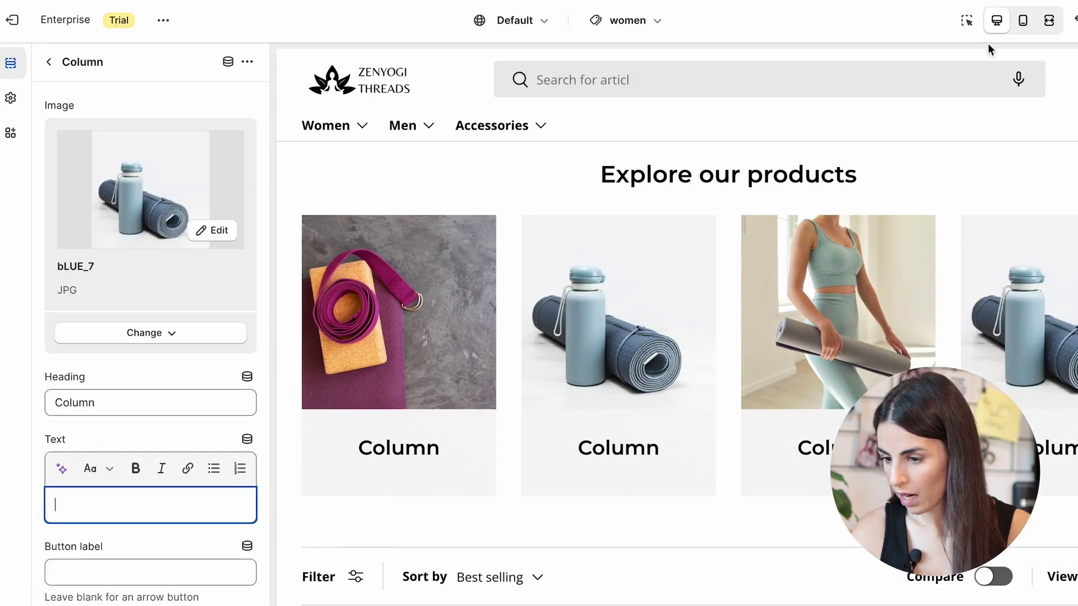
Step: Check the Explore our products section in the full-width preview
click(1048, 21)
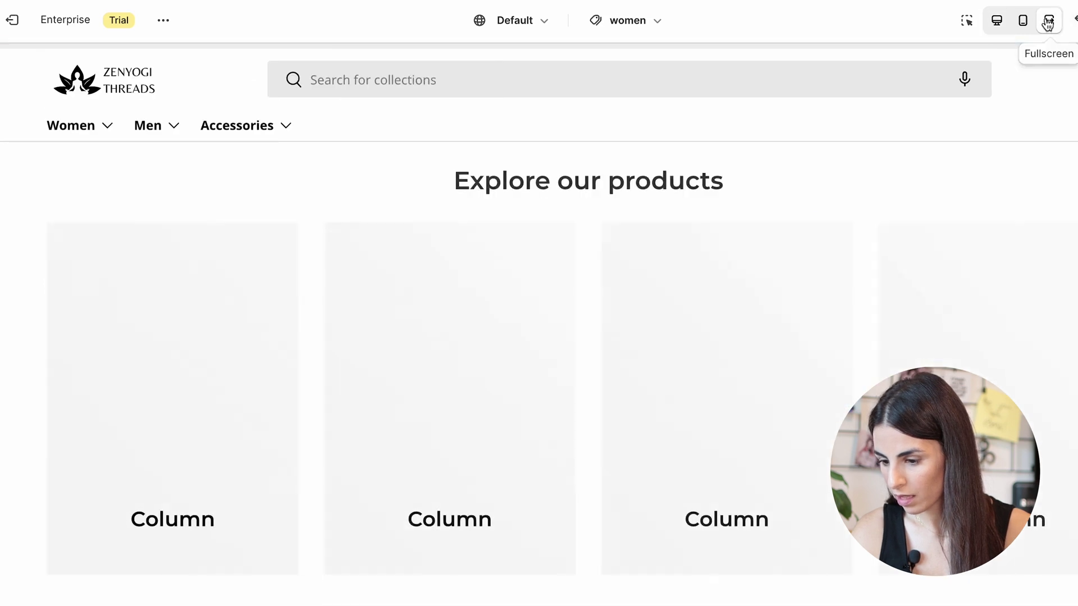
scroll(758, 322, down, 2)
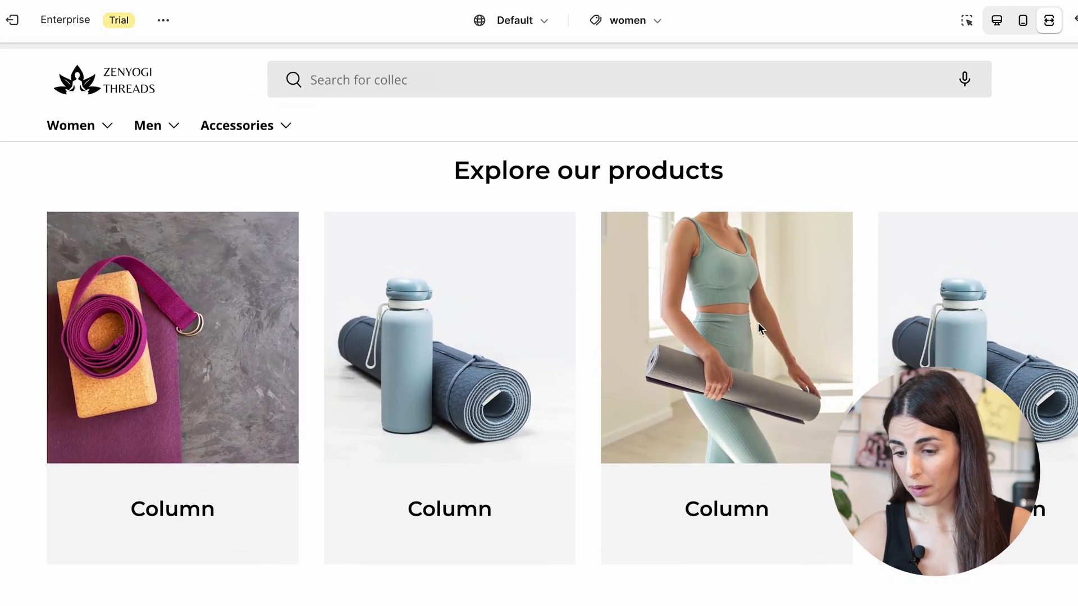
scroll(1020, 285, up, 2)
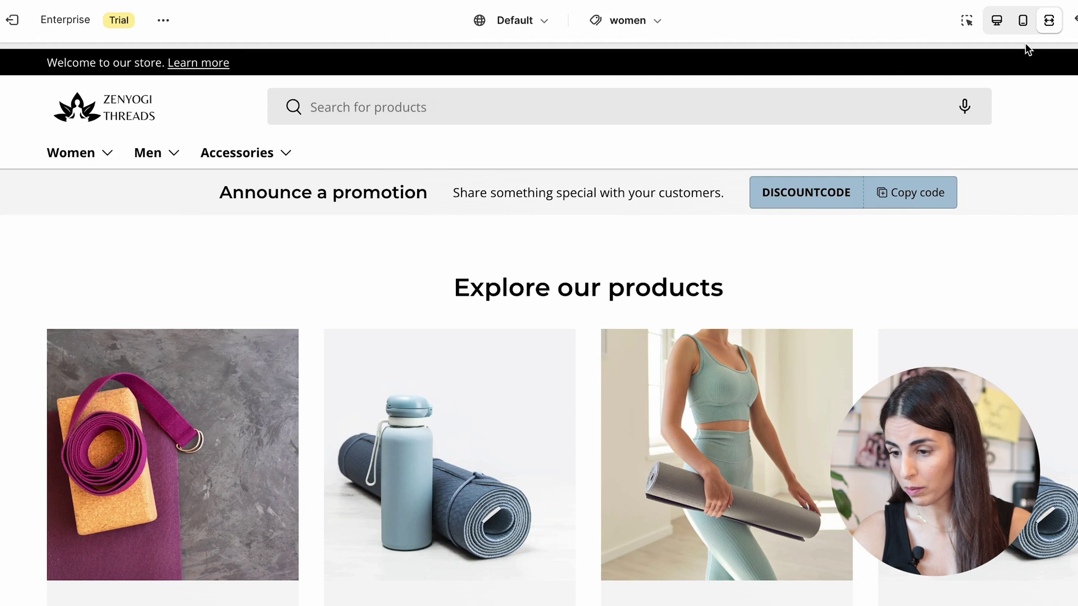
click(997, 22)
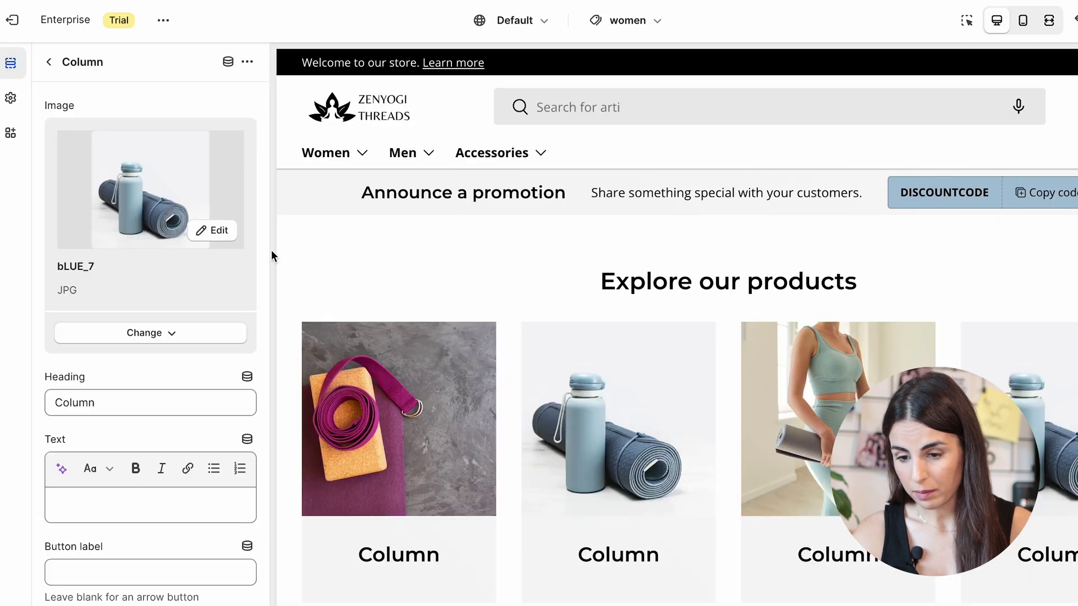
Step: Review the collection products and Multi-column section settings
click(49, 62)
click(115, 396)
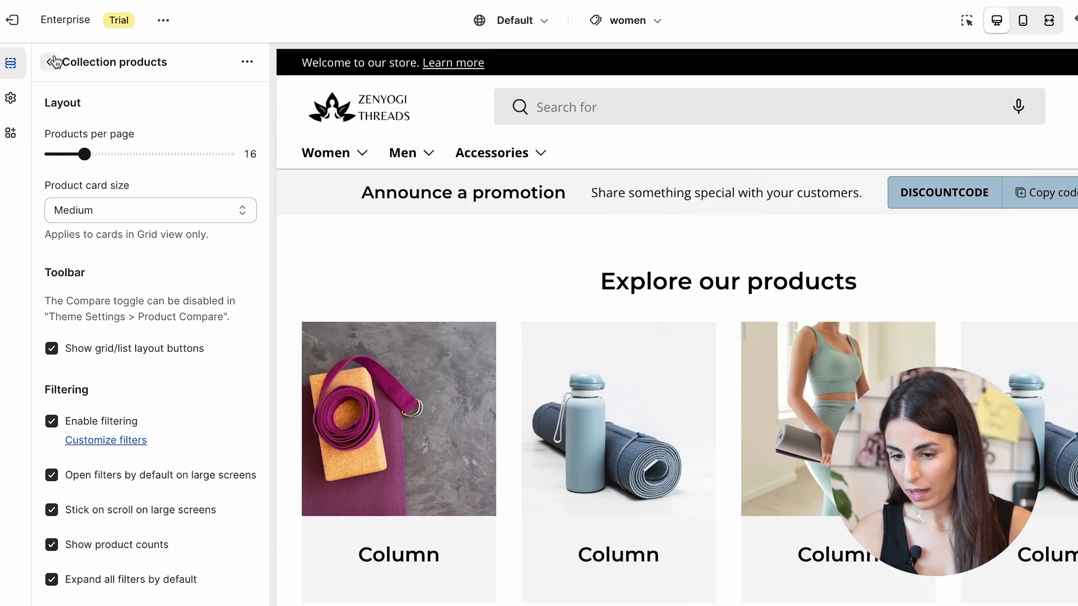
click(54, 61)
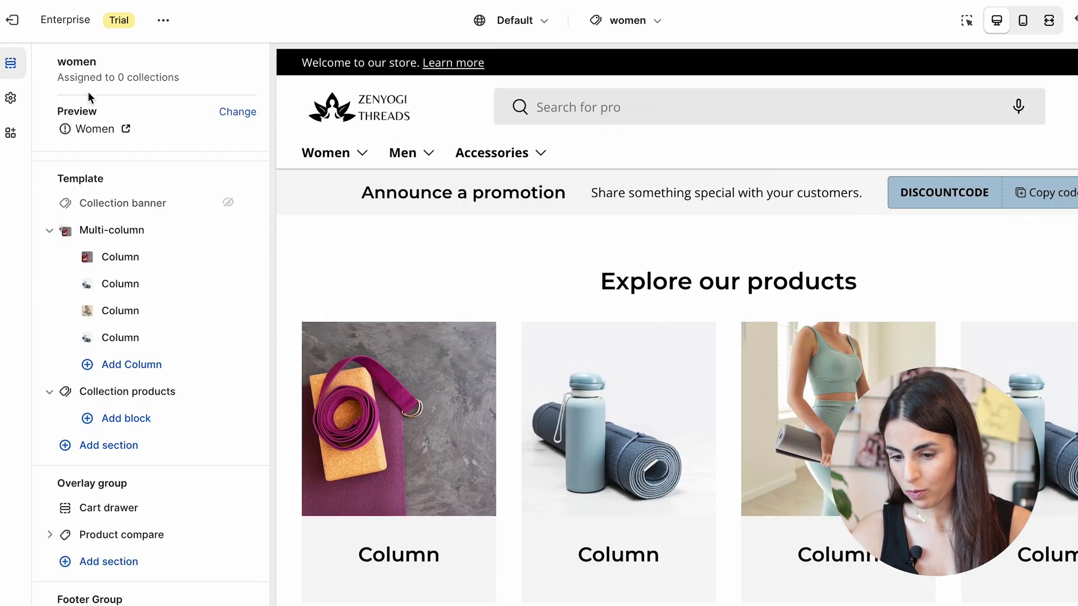
click(113, 230)
scroll(112, 231, down, 5)
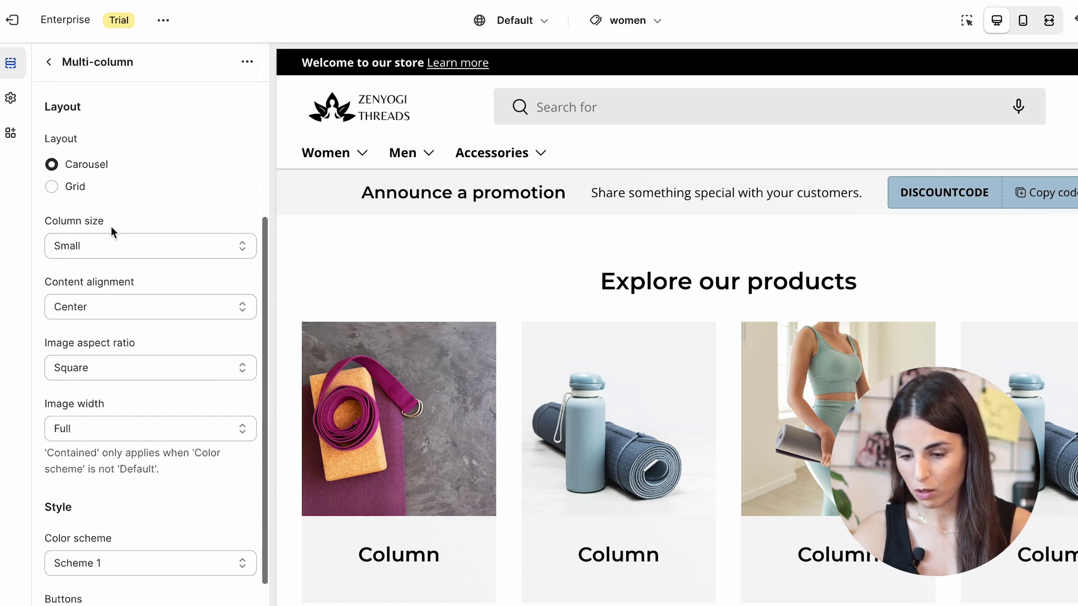
scroll(110, 226, down, 2)
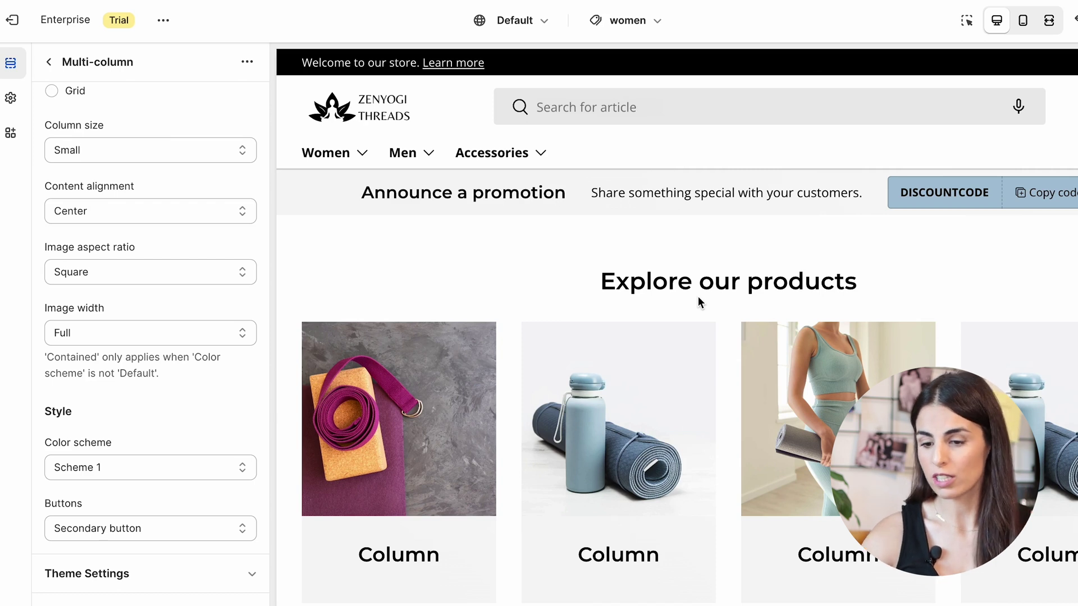
click(50, 64)
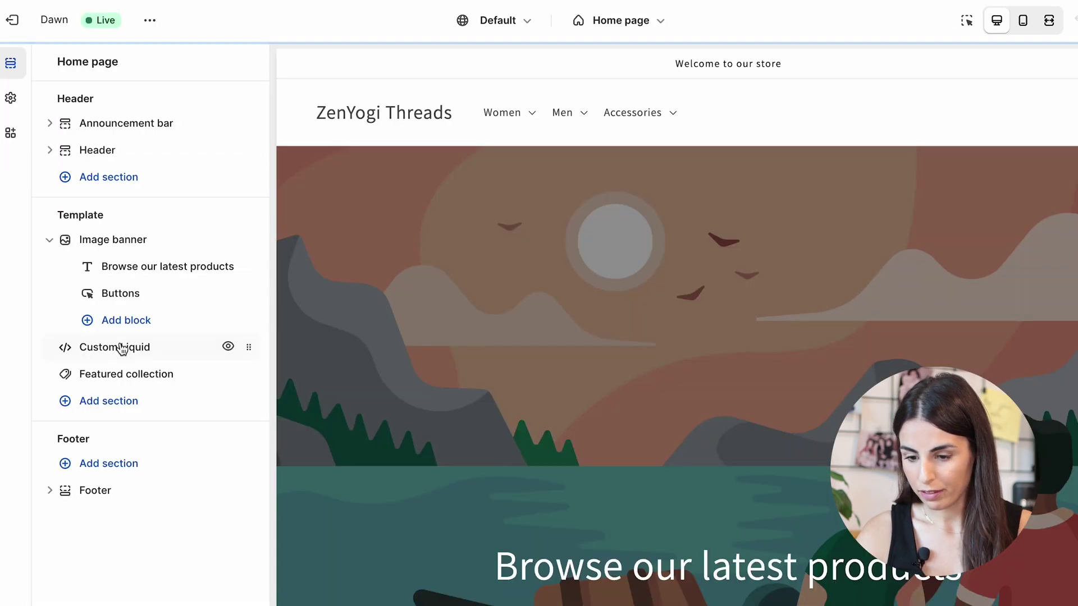
Step: Load the women collection template in the Dawn editor and start adding a section
click(590, 26)
click(575, 171)
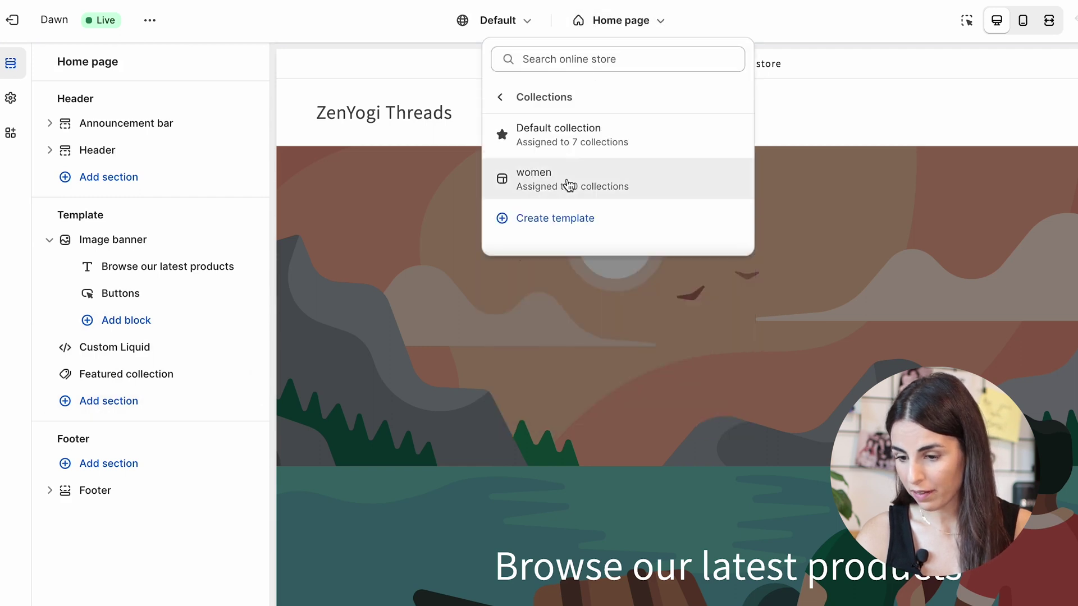
click(543, 185)
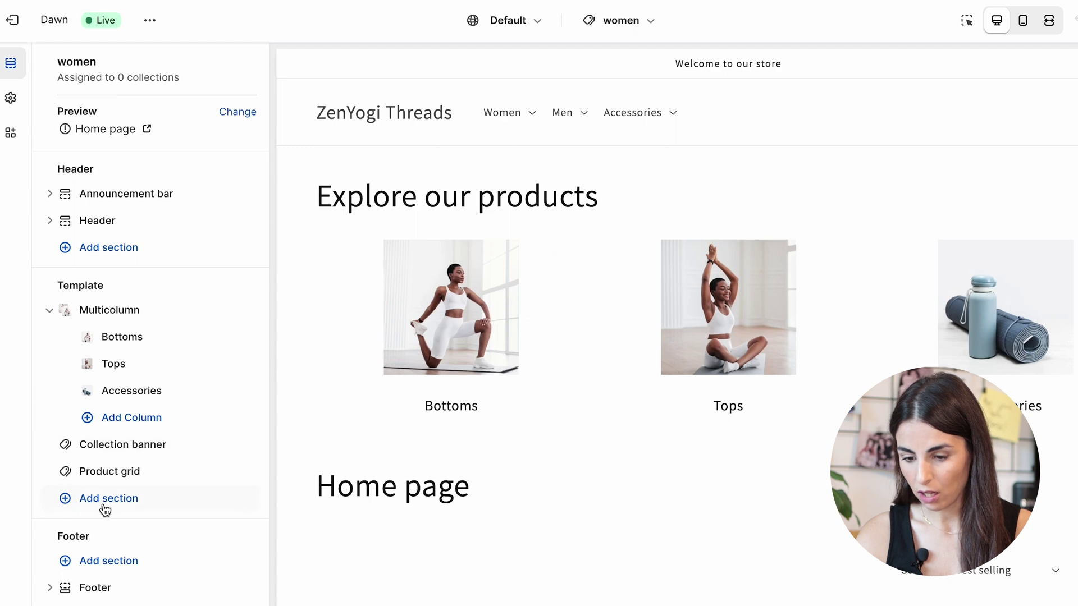
click(105, 508)
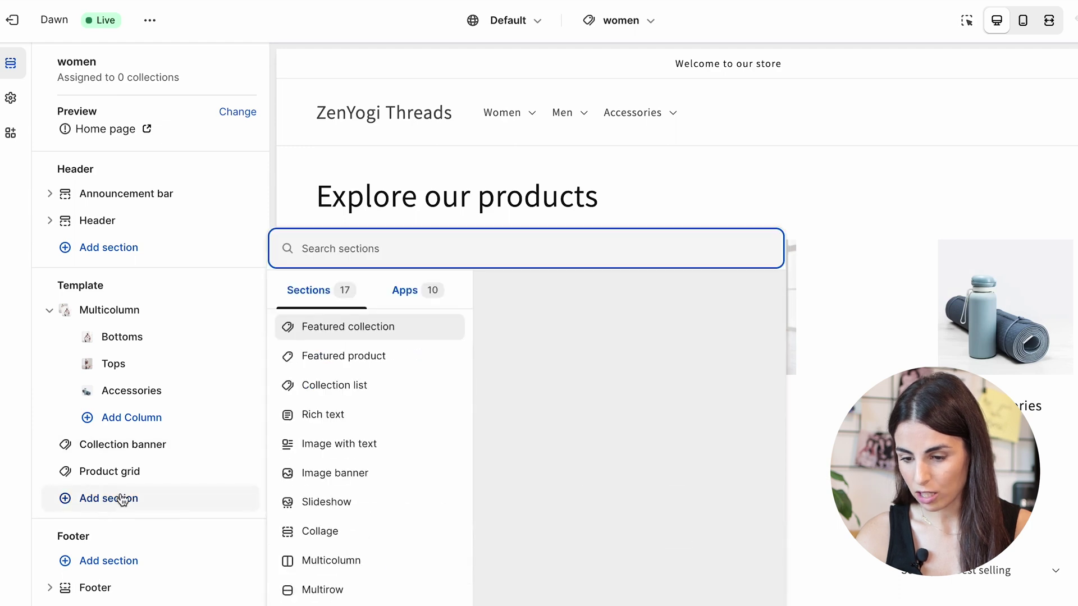
Step: Search 'collect', add a Collection list section, and place it above Multicolumn
text(collect)
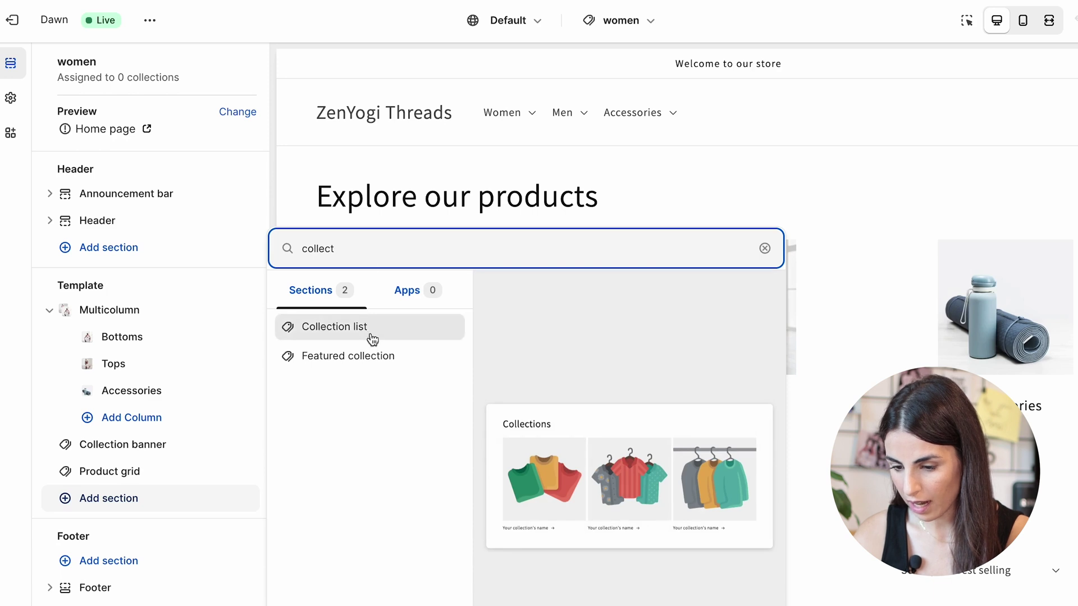
click(370, 331)
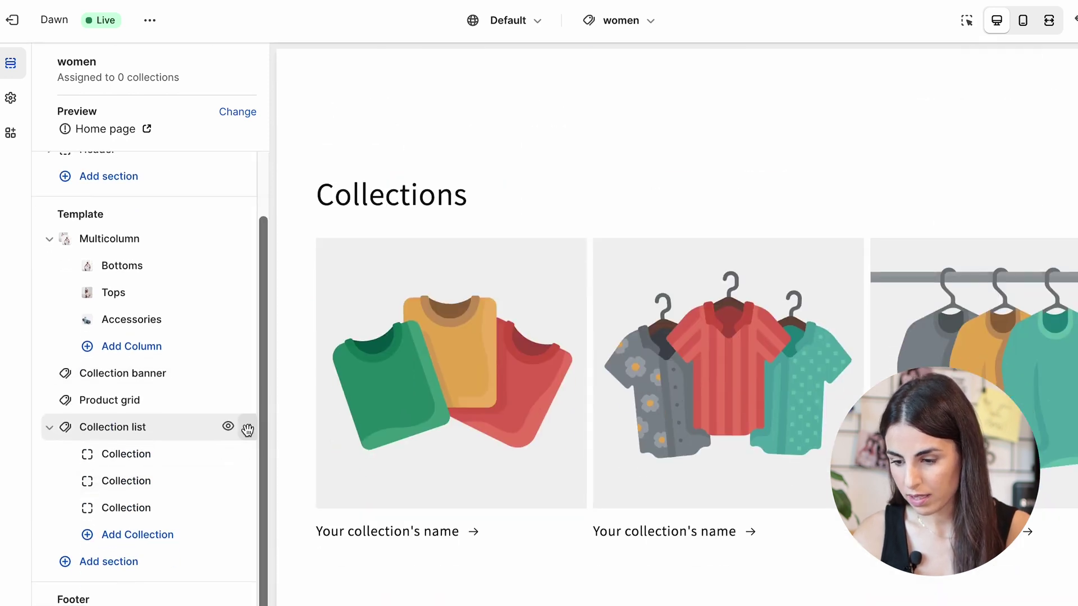
drag(247, 430, 241, 315)
scroll(686, 313, down, 7)
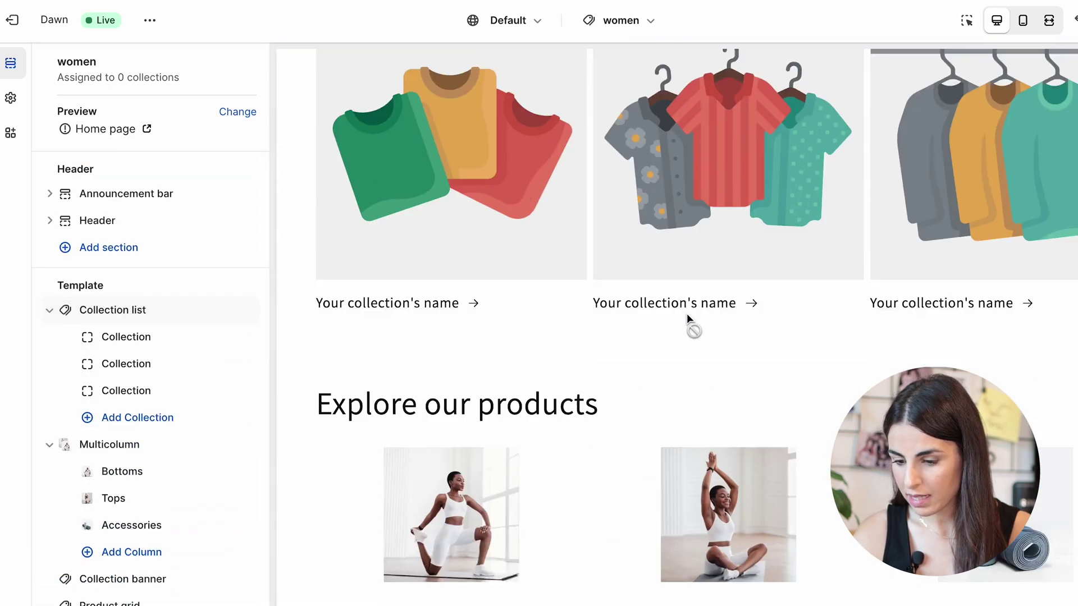
scroll(1041, 387, up, 2)
scroll(1040, 386, up, 3)
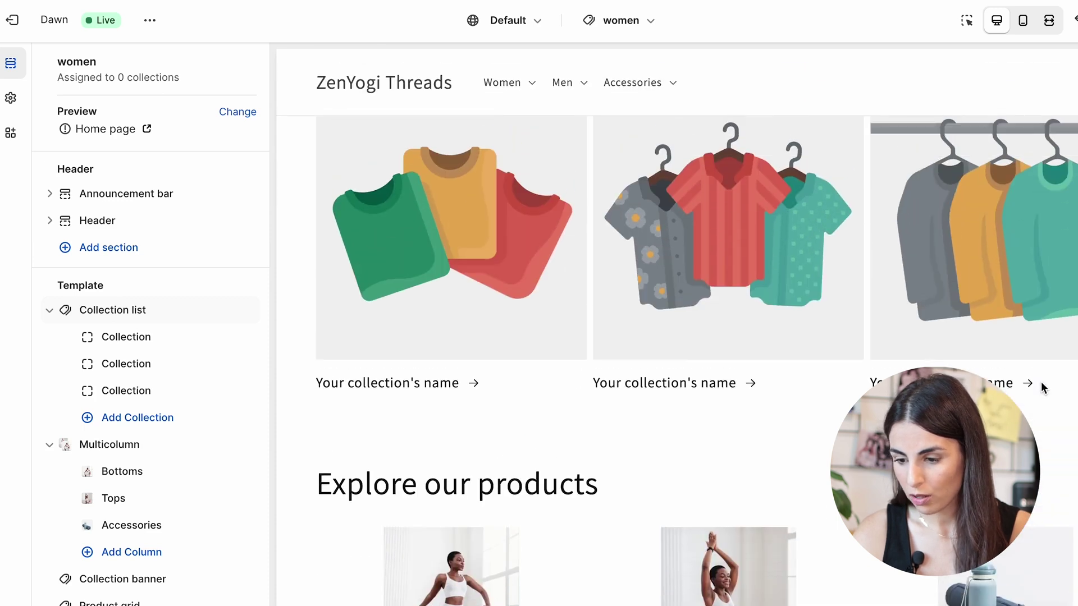
Step: Assign Accessories, Bottoms and Mats to the three Collection list cards
click(120, 337)
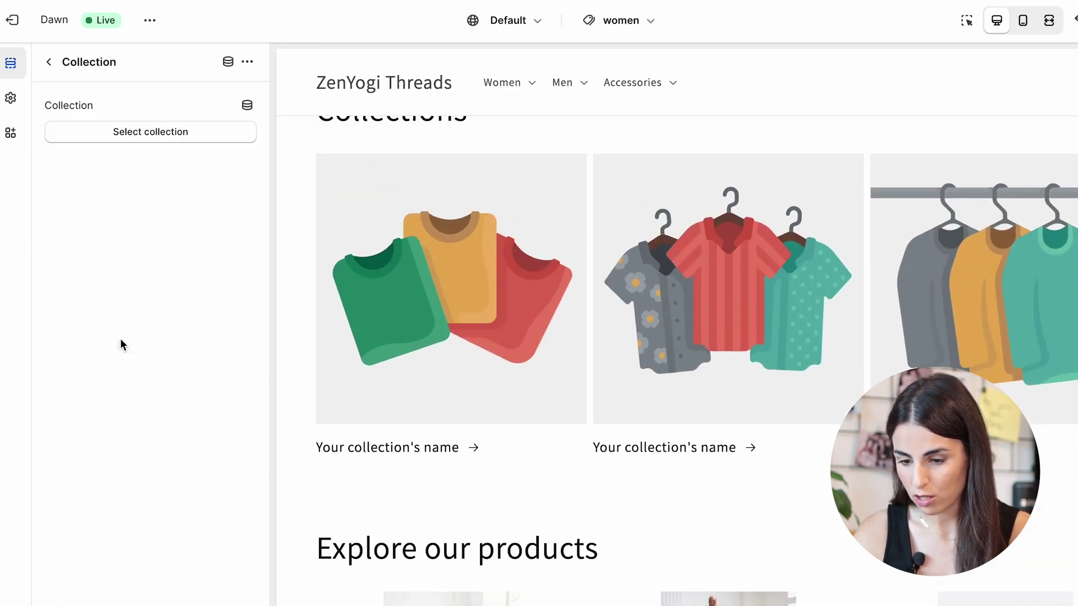
click(163, 141)
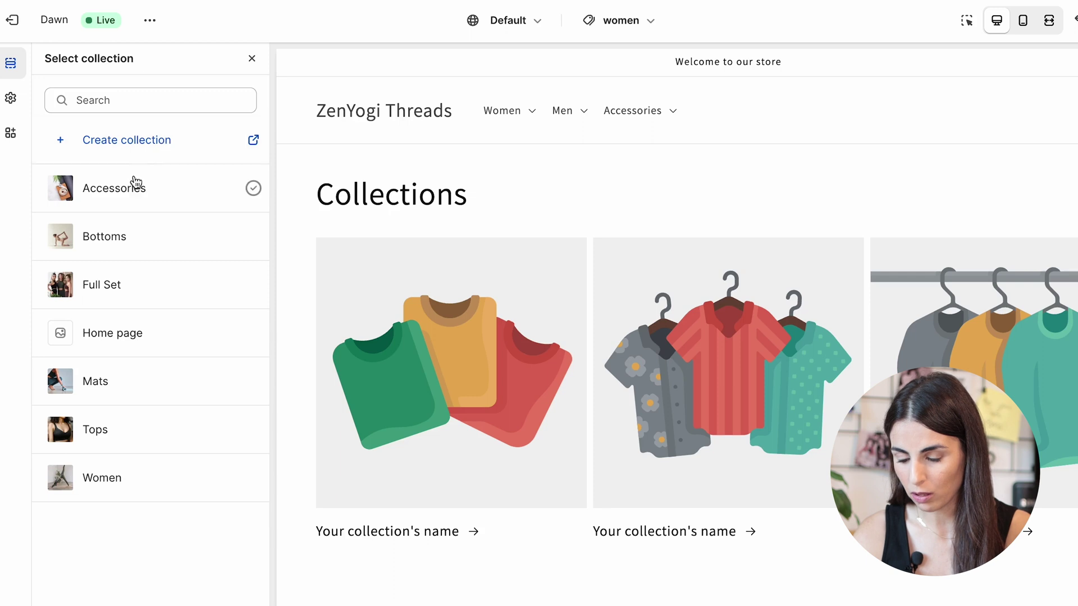
click(135, 184)
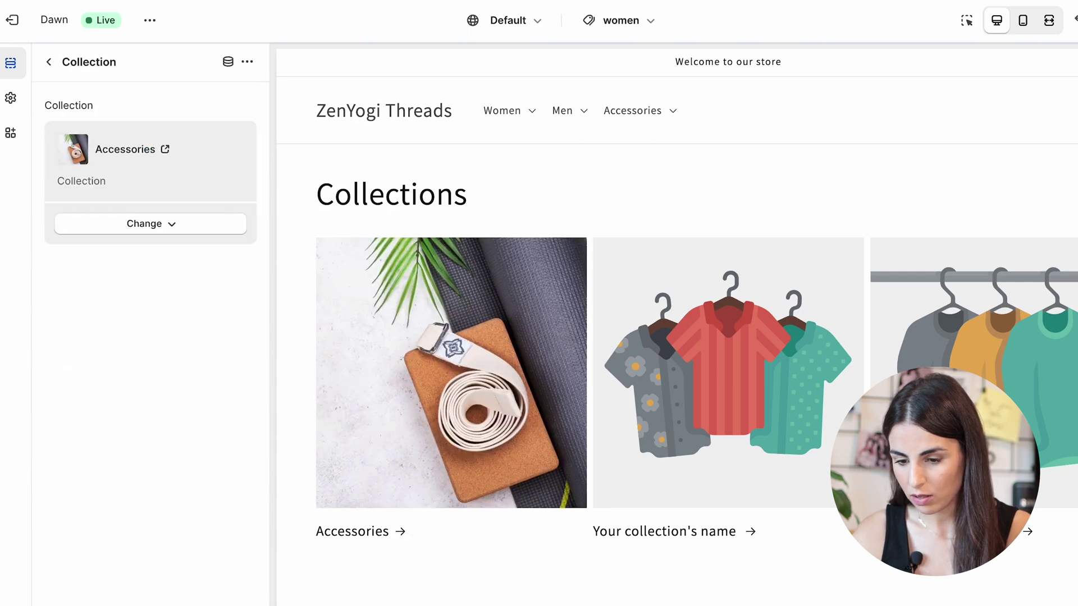
click(50, 62)
click(123, 365)
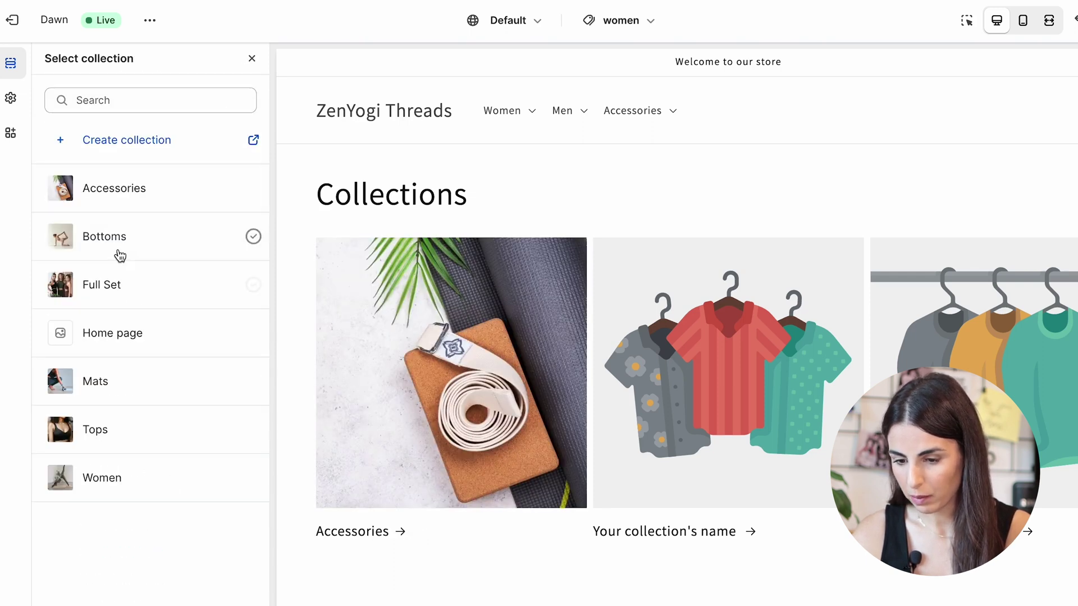
click(106, 236)
click(50, 62)
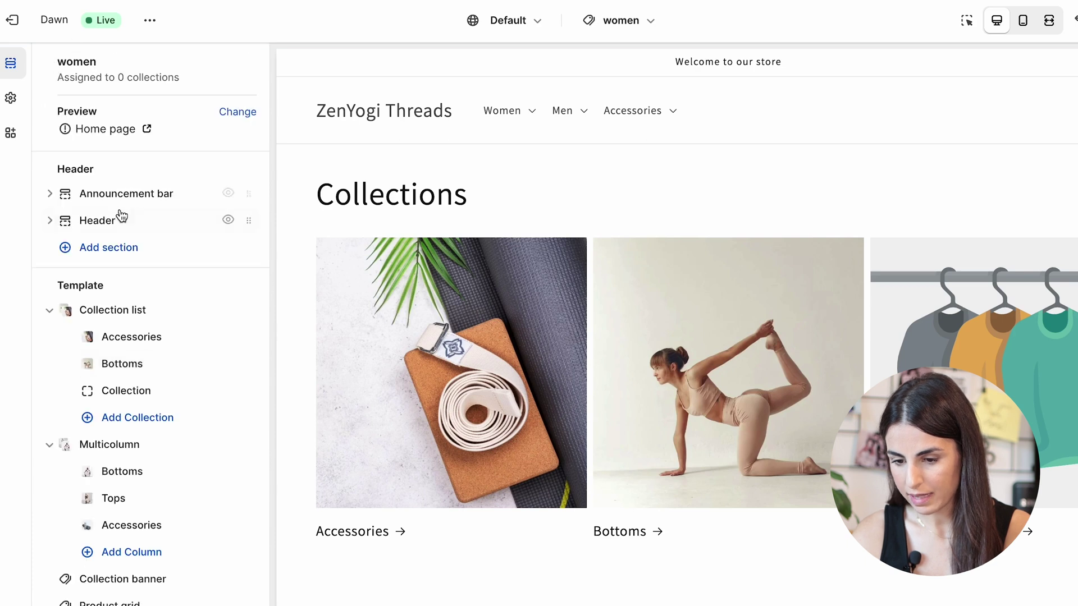
click(101, 387)
click(96, 382)
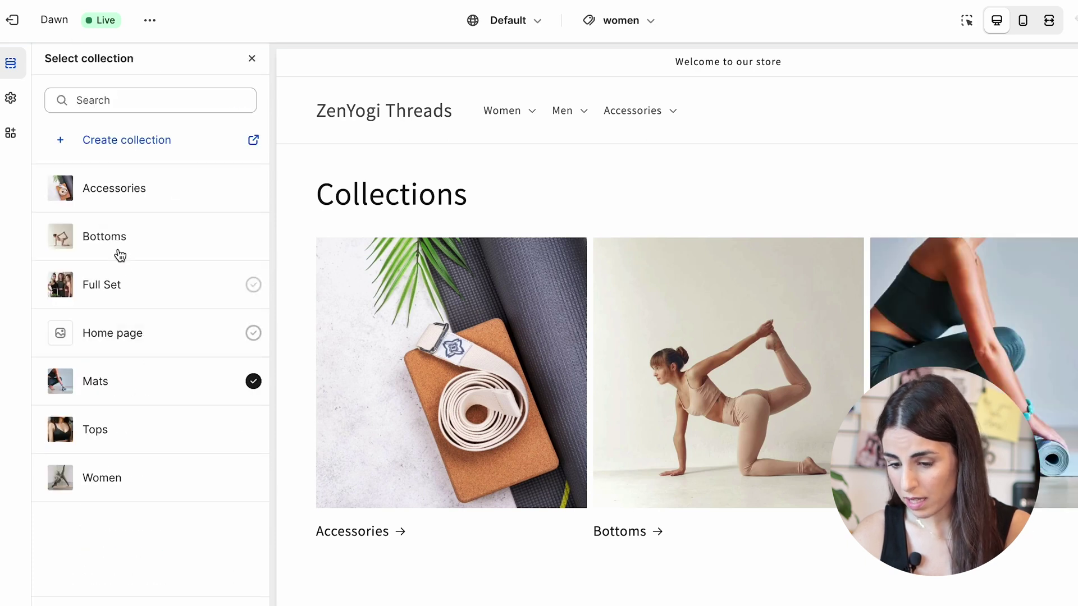
key(Escape)
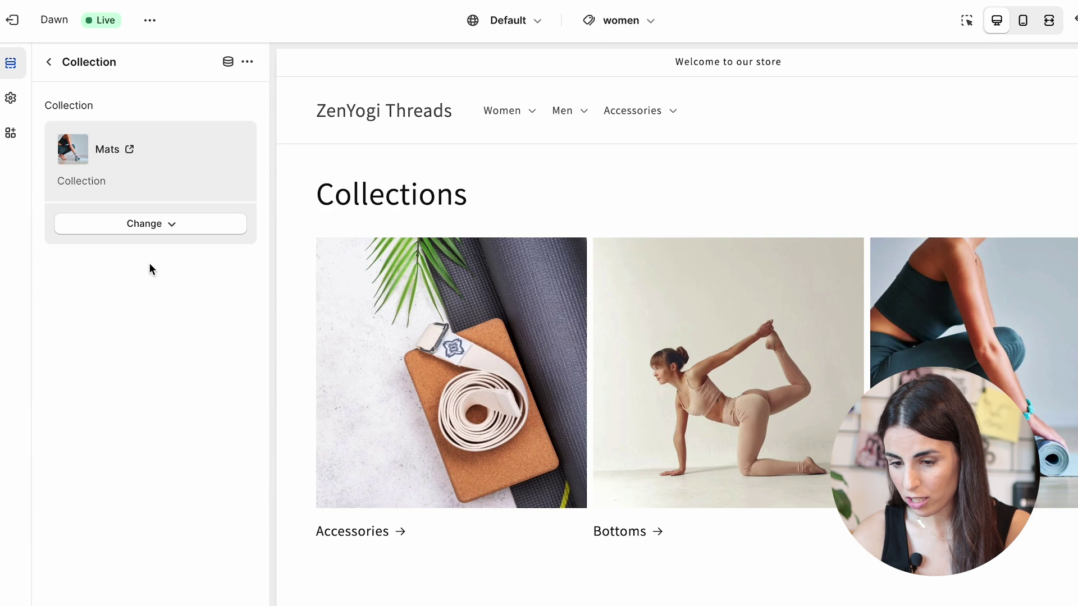
click(44, 59)
scroll(531, 310, down, 3)
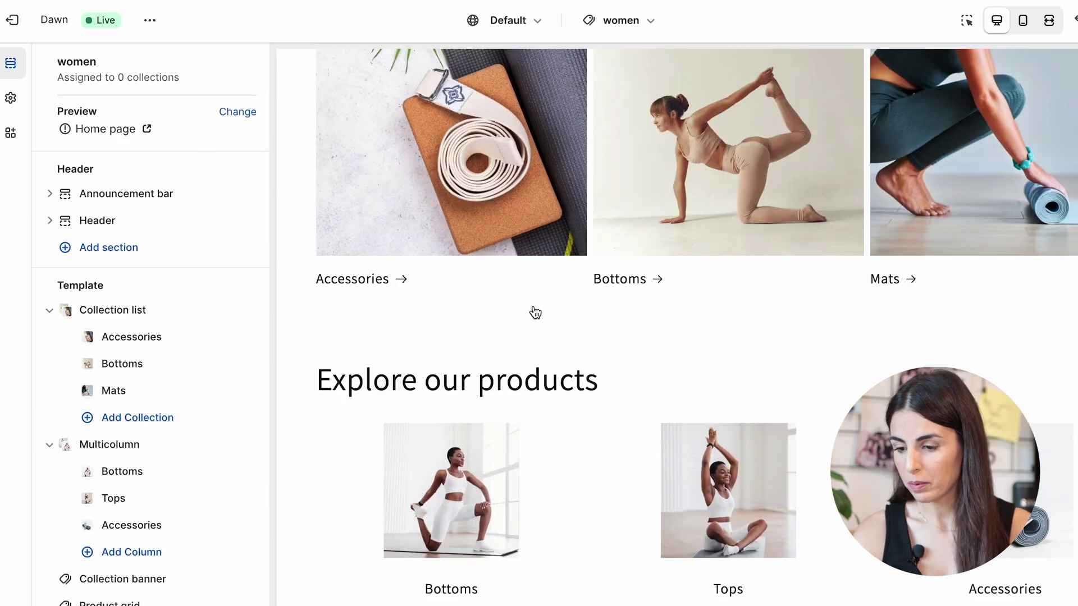
scroll(534, 310, up, 3)
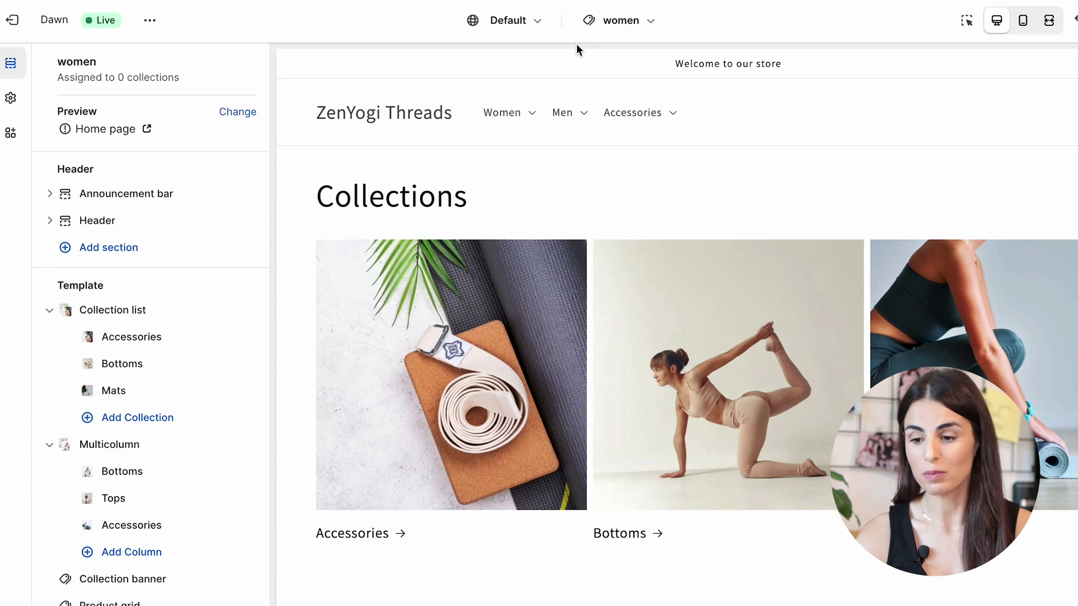
Step: Check the storefront's Women menu and exit the theme editor
click(151, 20)
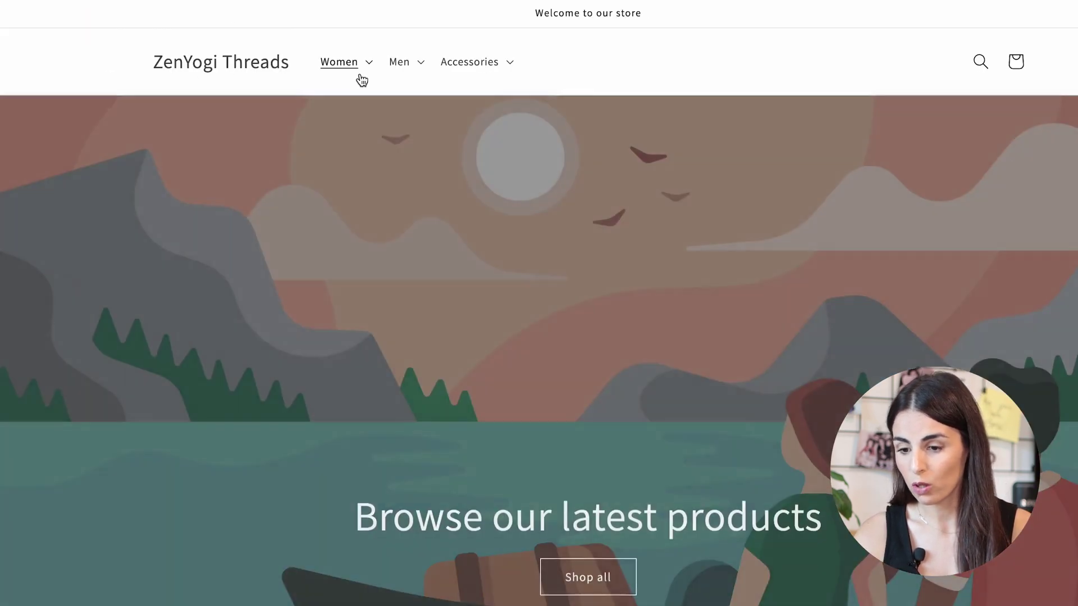
click(350, 66)
click(350, 66)
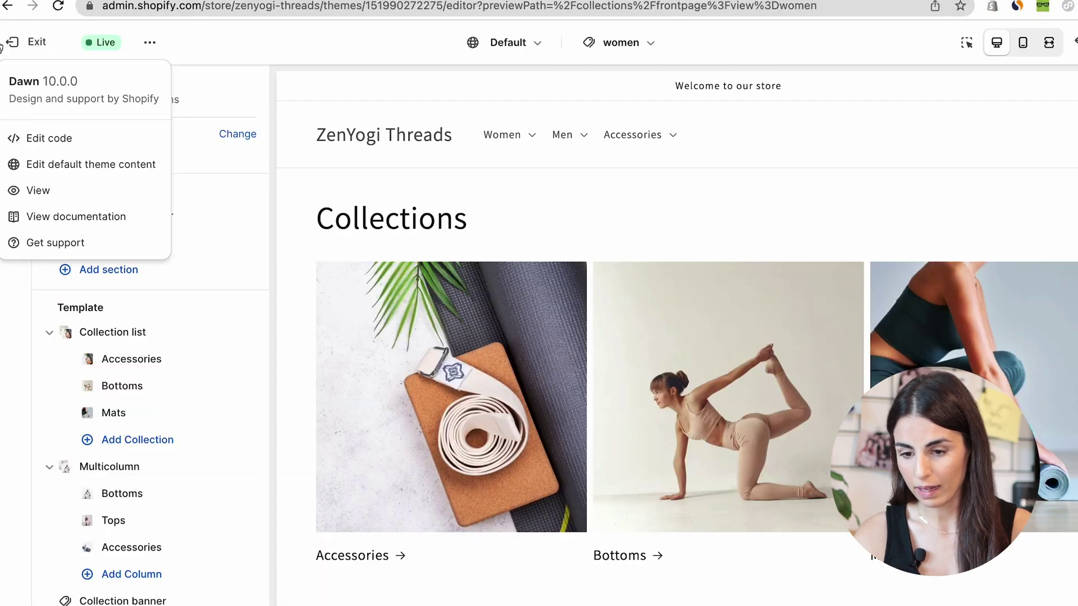
click(10, 45)
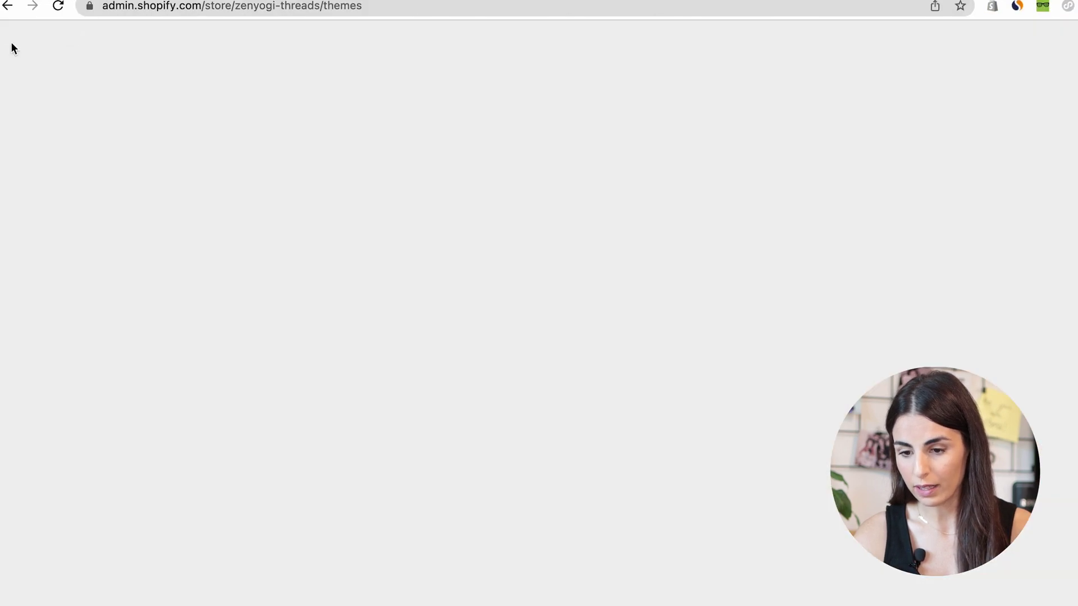
Step: Open the Women collection in the admin and view it in the online store
click(65, 114)
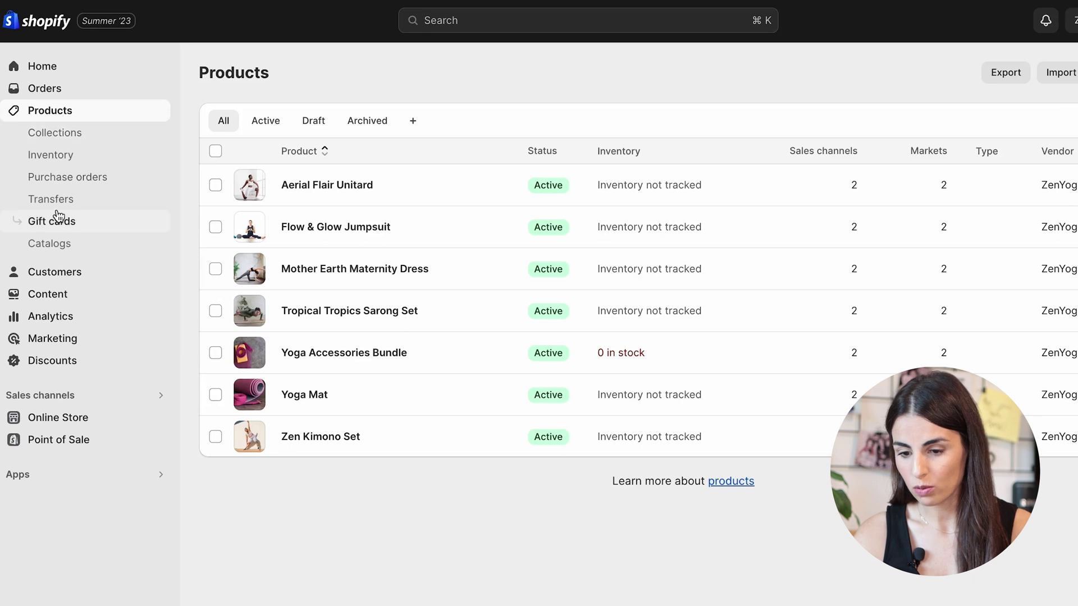
click(71, 139)
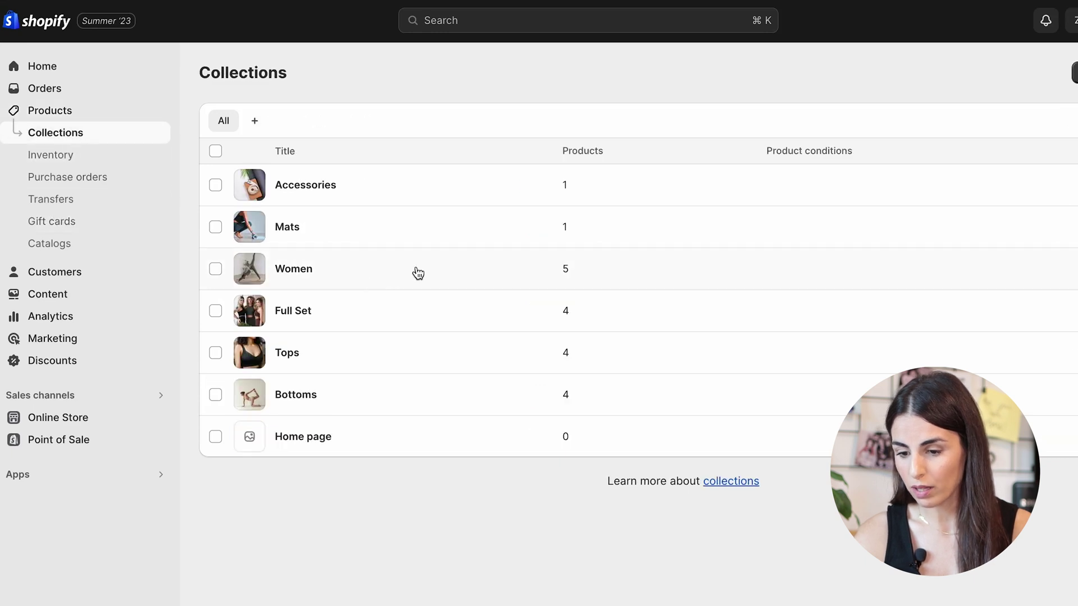
click(395, 268)
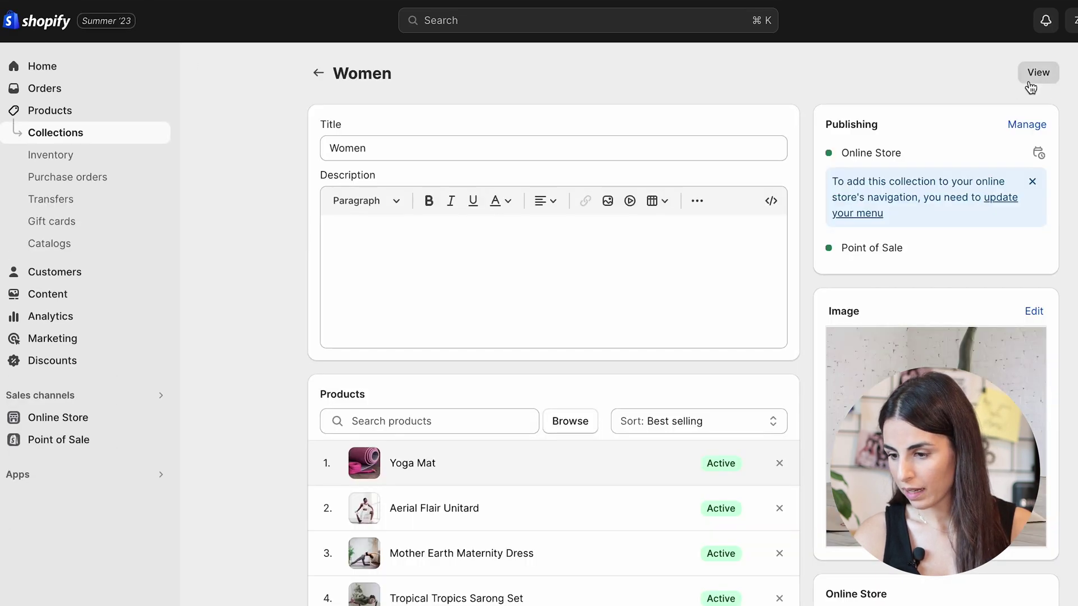
click(1031, 86)
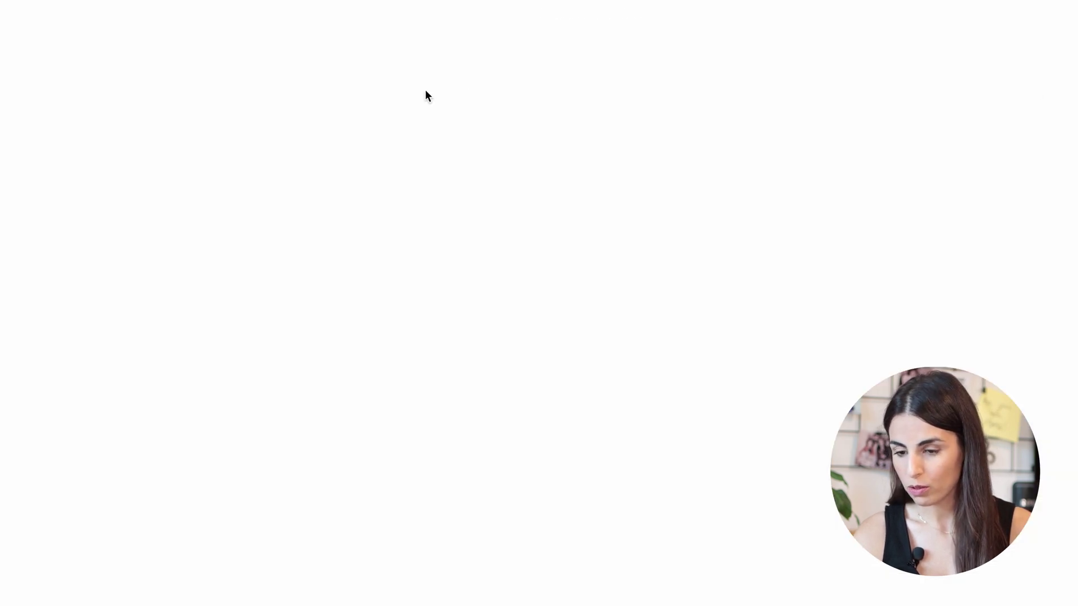
scroll(384, 247, down, 4)
scroll(384, 247, up, 4)
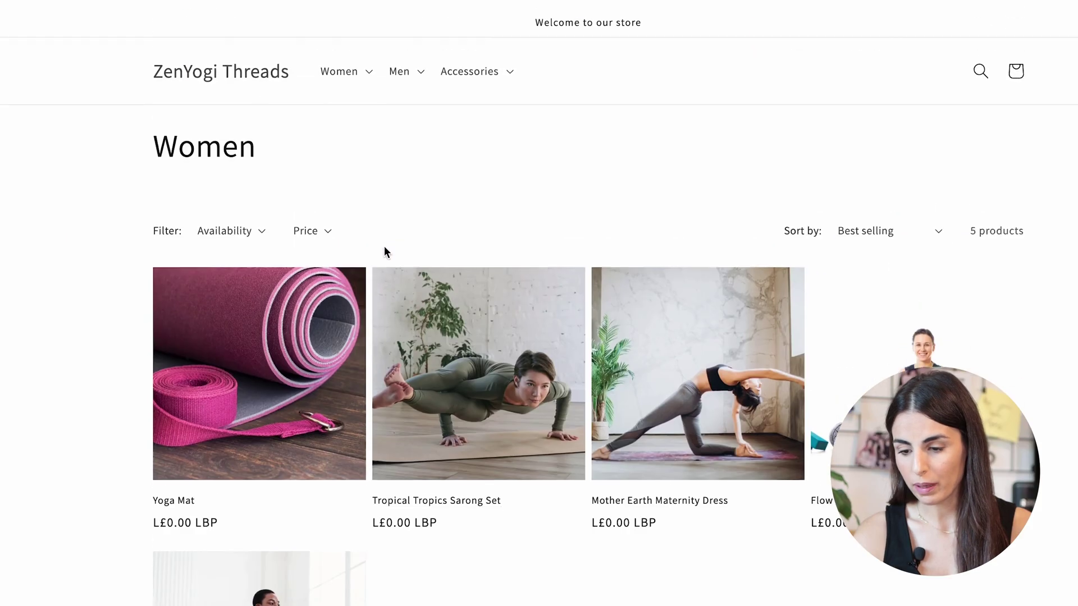
scroll(384, 247, down, 5)
scroll(384, 247, up, 5)
scroll(384, 247, down, 1)
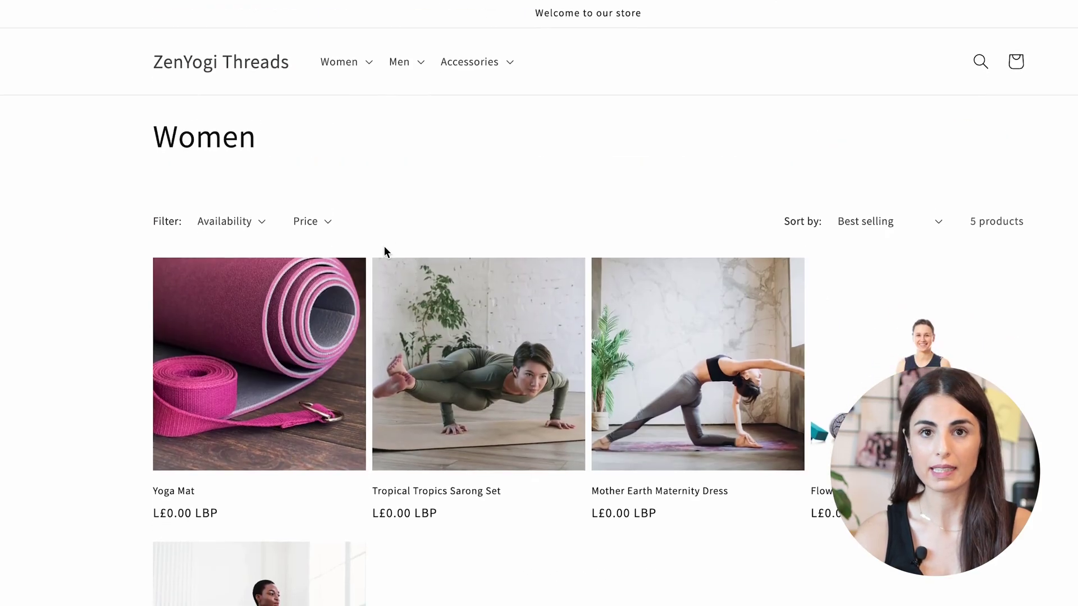
key(ctrl+w)
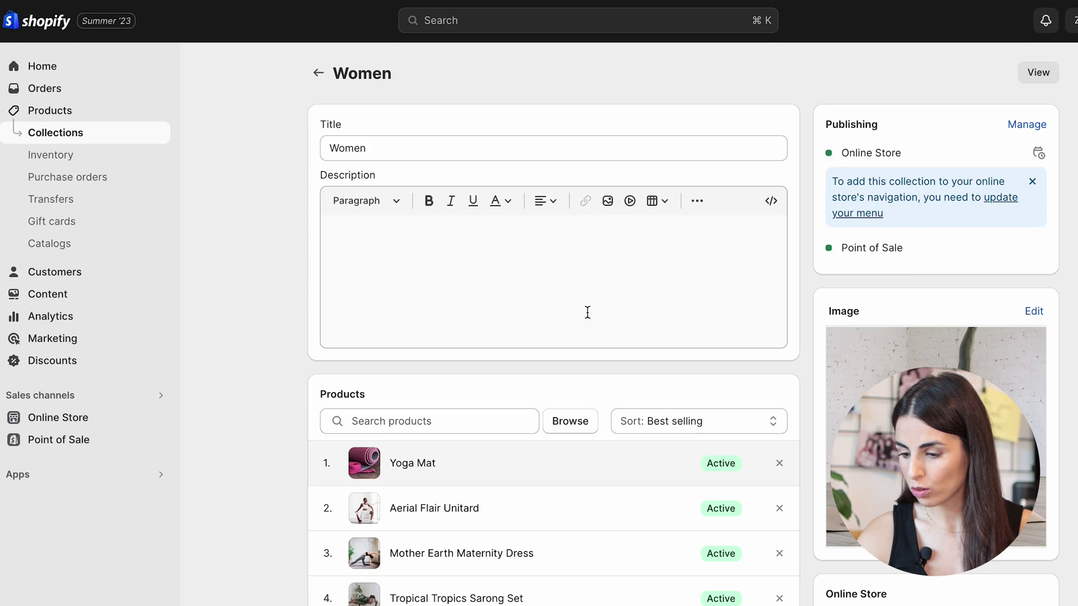
Step: Assign the 'women' template to the Women collection and save it
scroll(588, 312, down, 2)
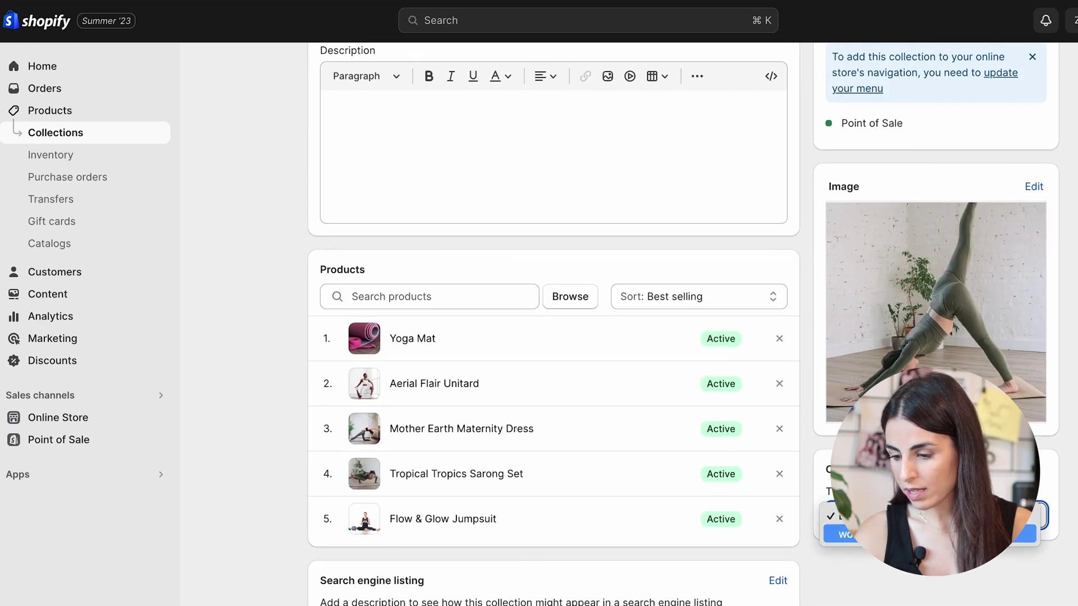
click(845, 534)
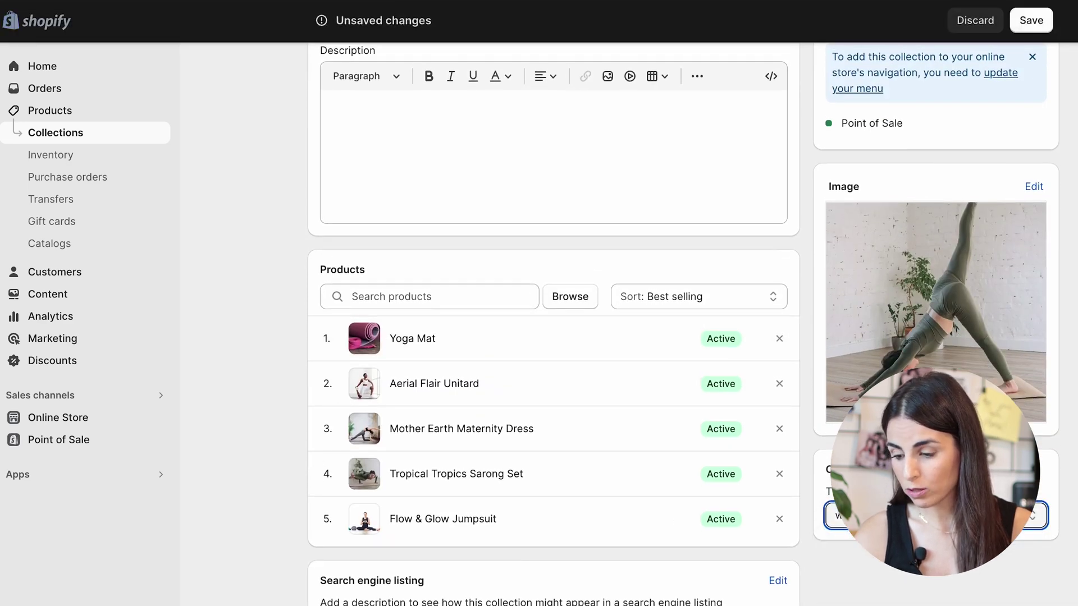
click(1031, 21)
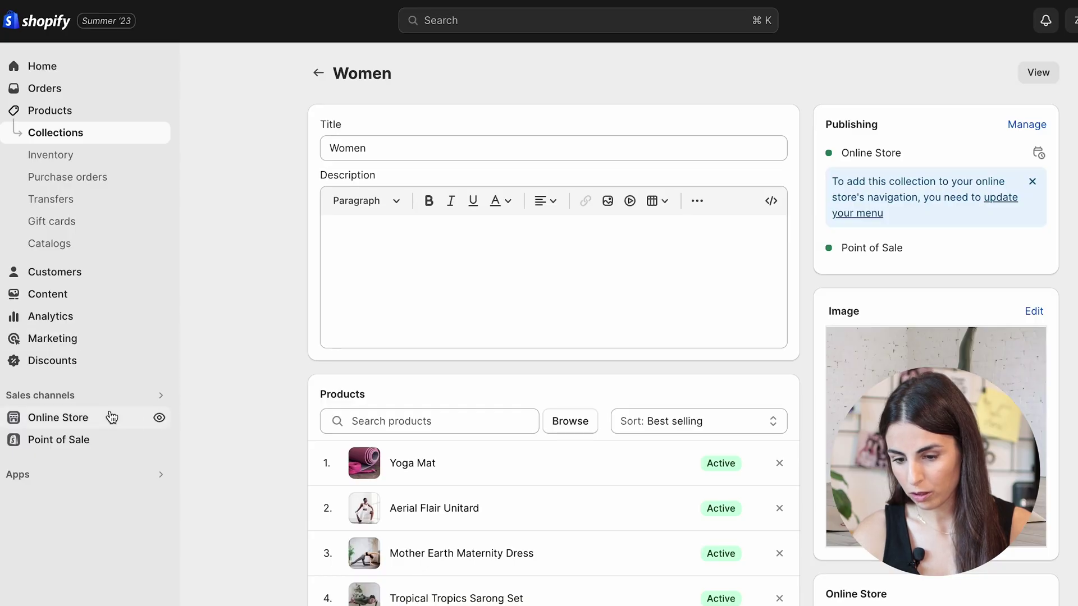
Step: View the live Women collection page and scroll through its sections
click(159, 419)
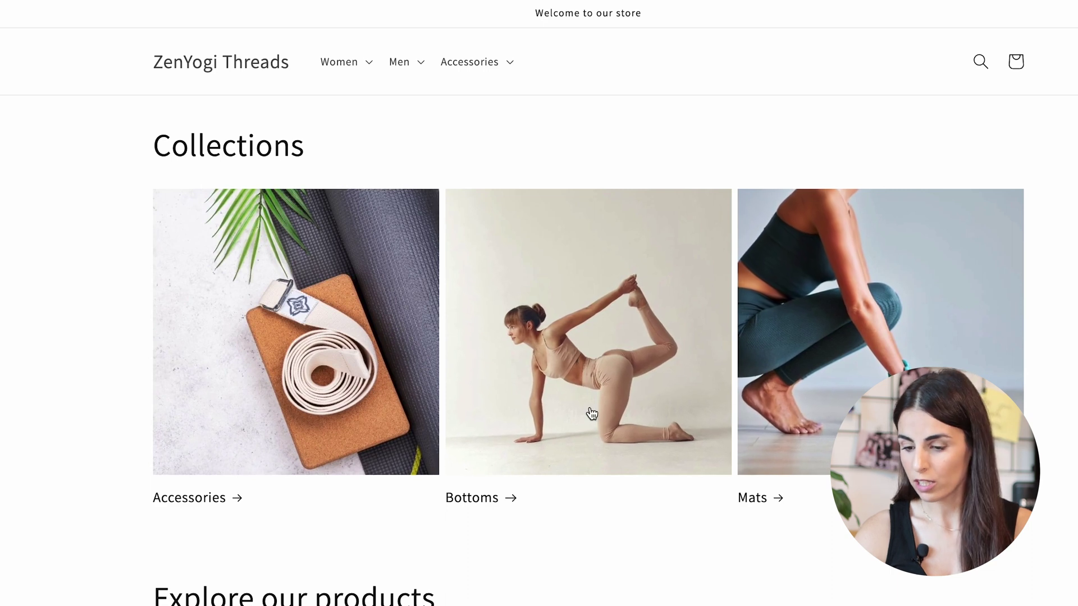
scroll(590, 411, down, 7)
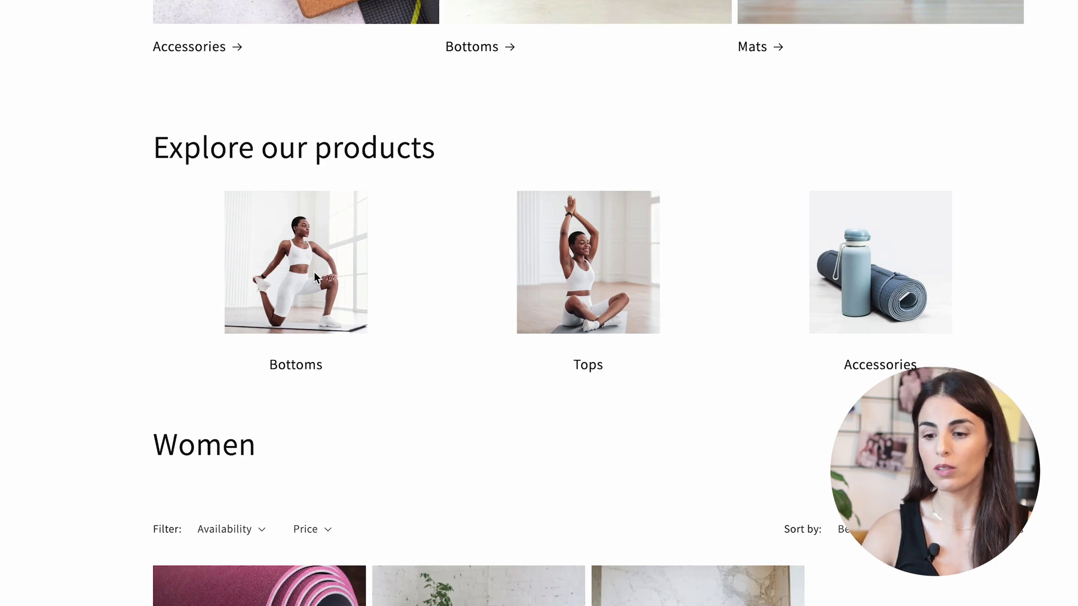
scroll(527, 132, up, 2)
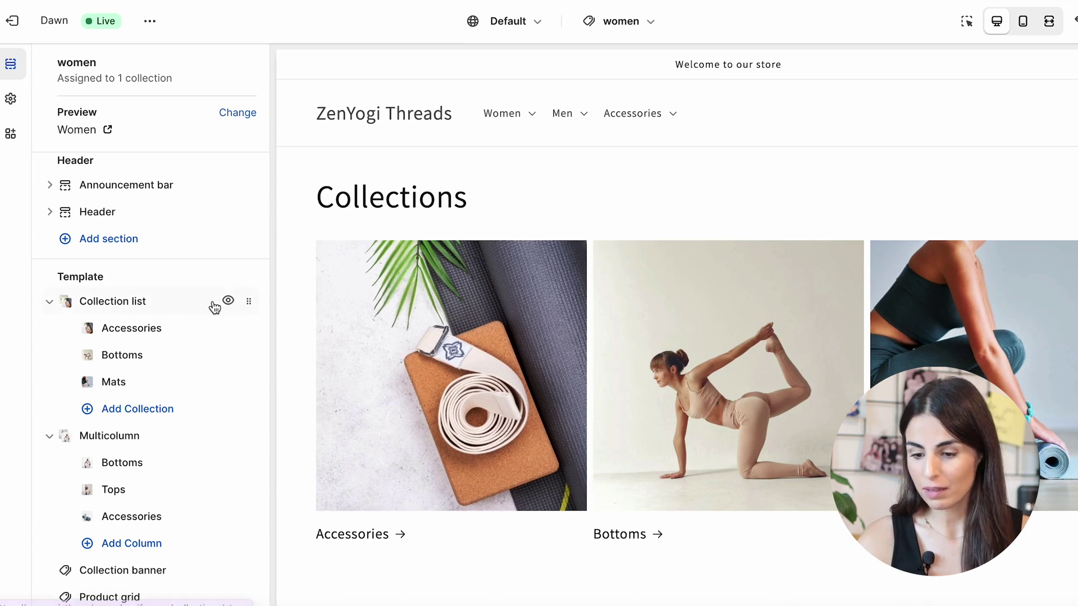
Step: Hide Collection list and Multicolumn, and add a Featured collection section at the top
click(229, 302)
click(228, 435)
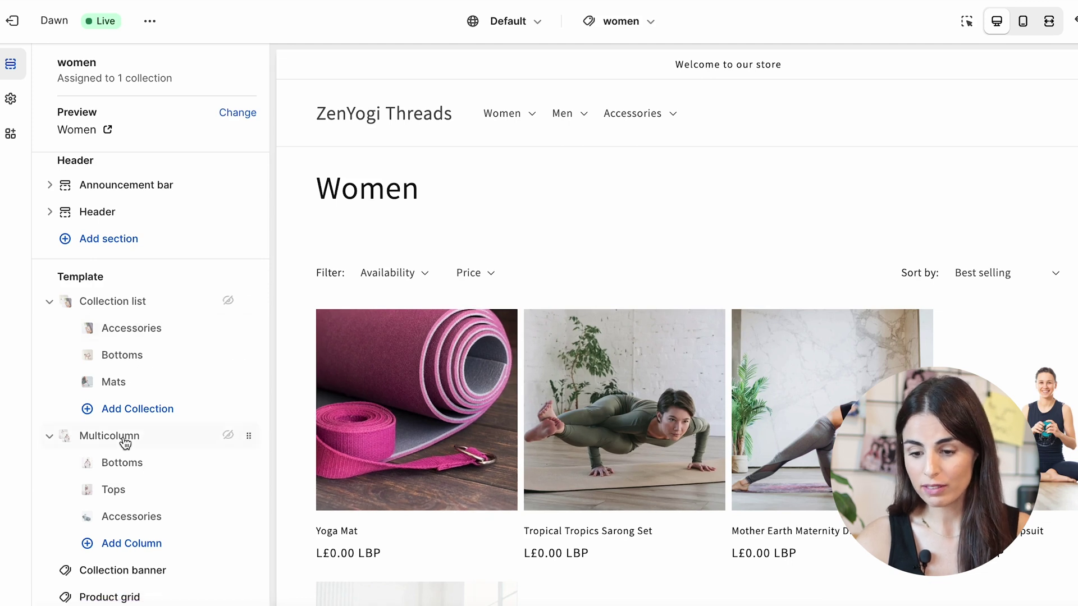
scroll(124, 442, down, 2)
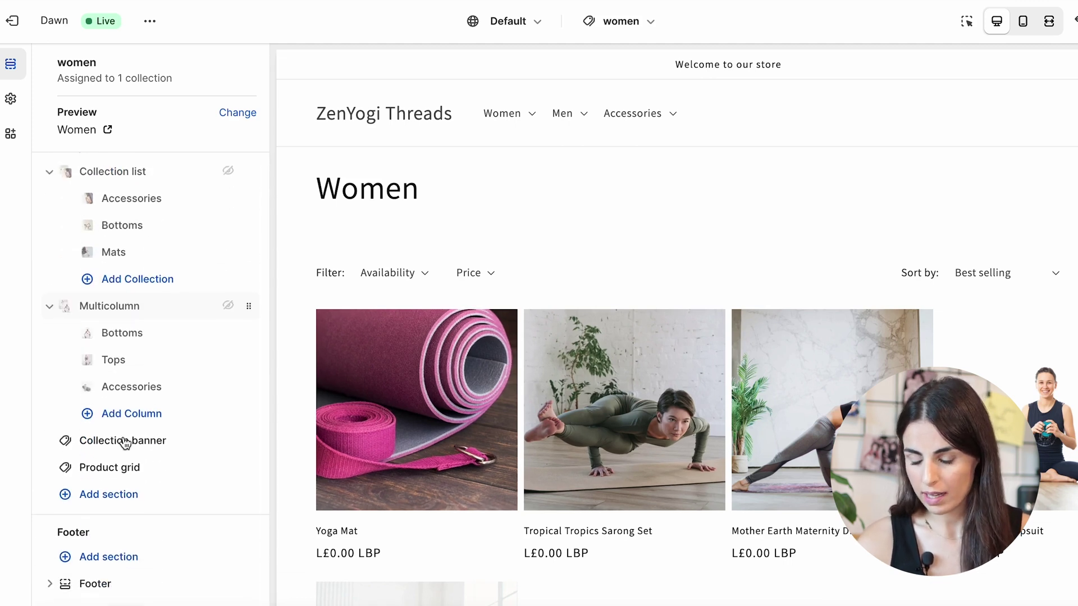
click(120, 493)
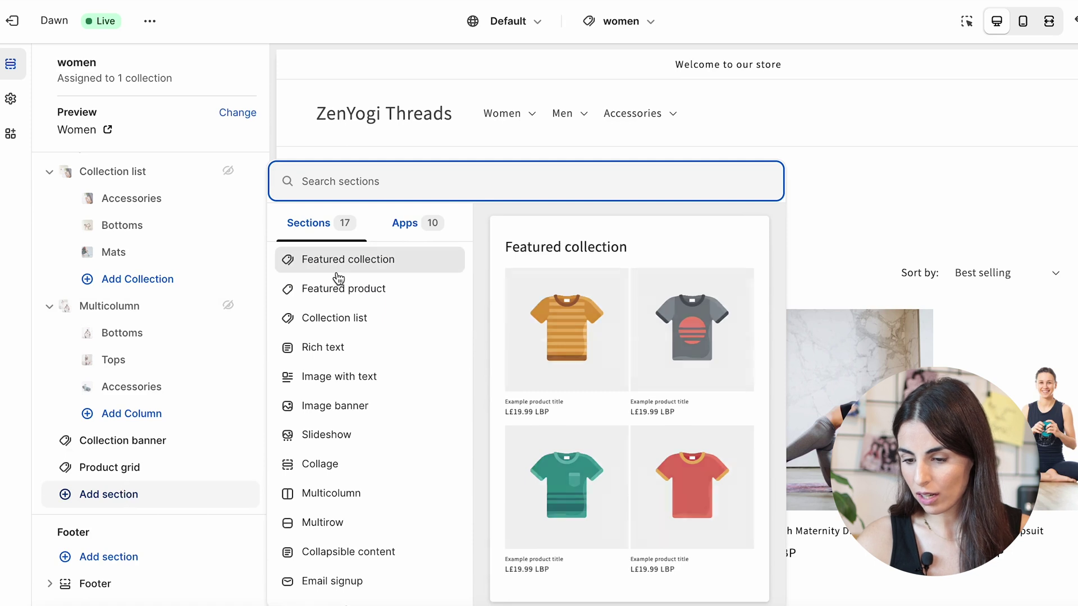
click(321, 262)
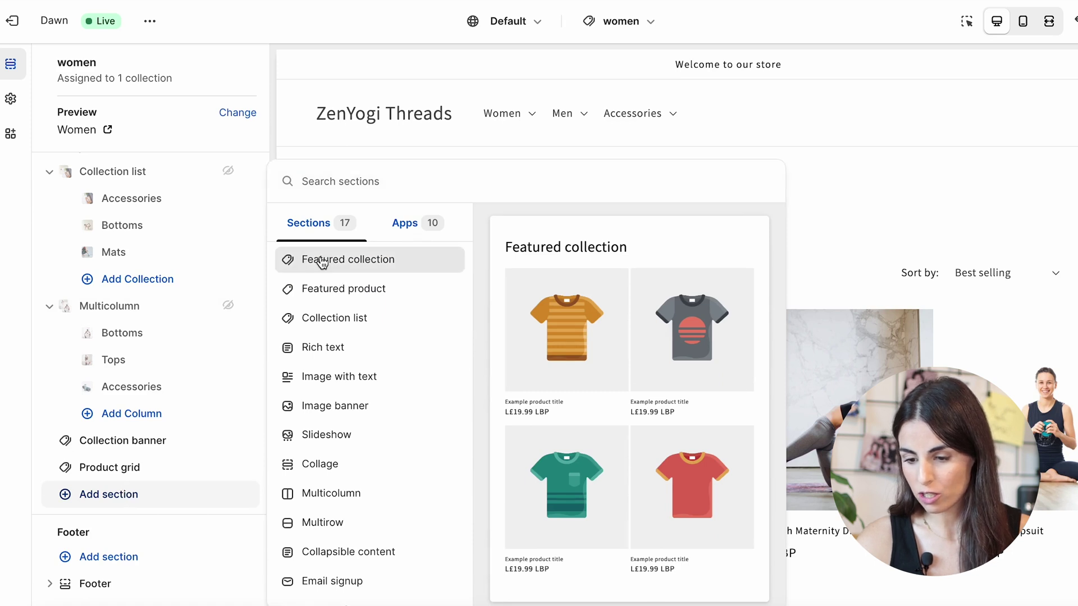
drag(251, 467, 230, 275)
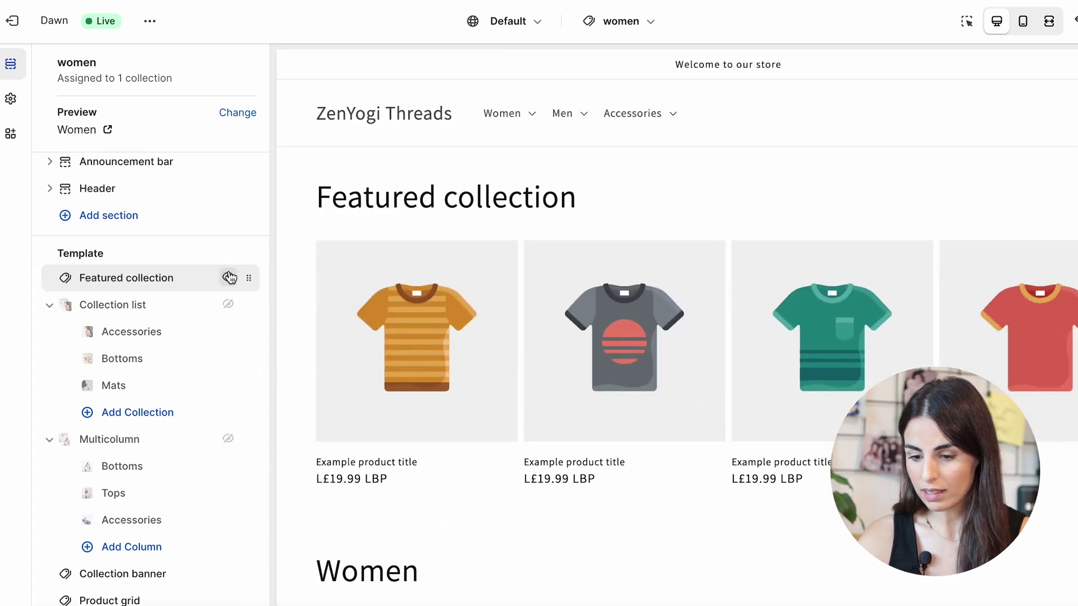
Step: Set the Featured collection to Accessories with the heading 'Women accessories'
click(145, 281)
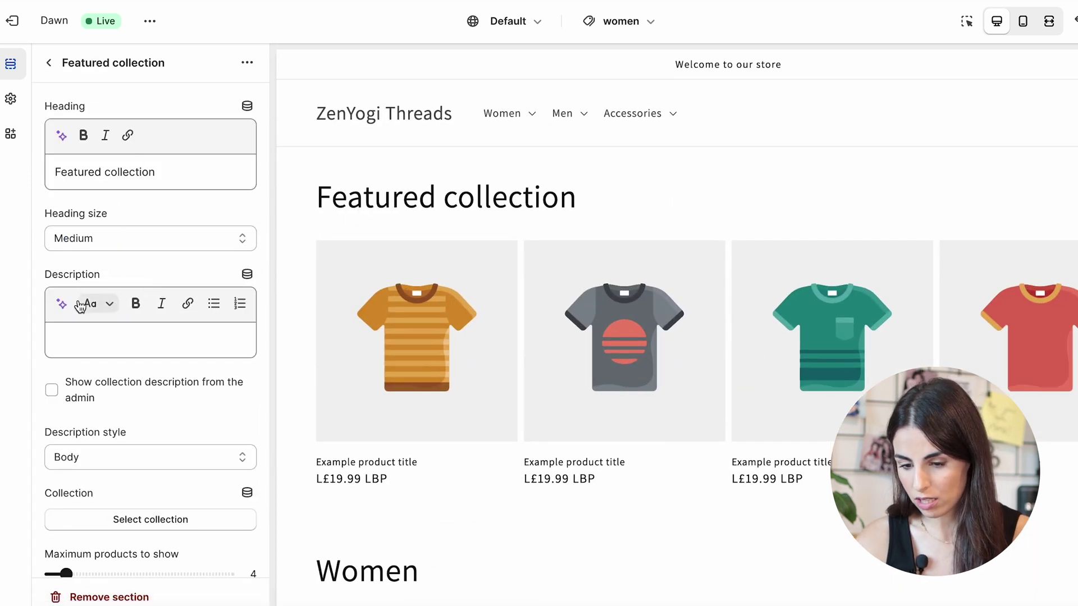
click(127, 520)
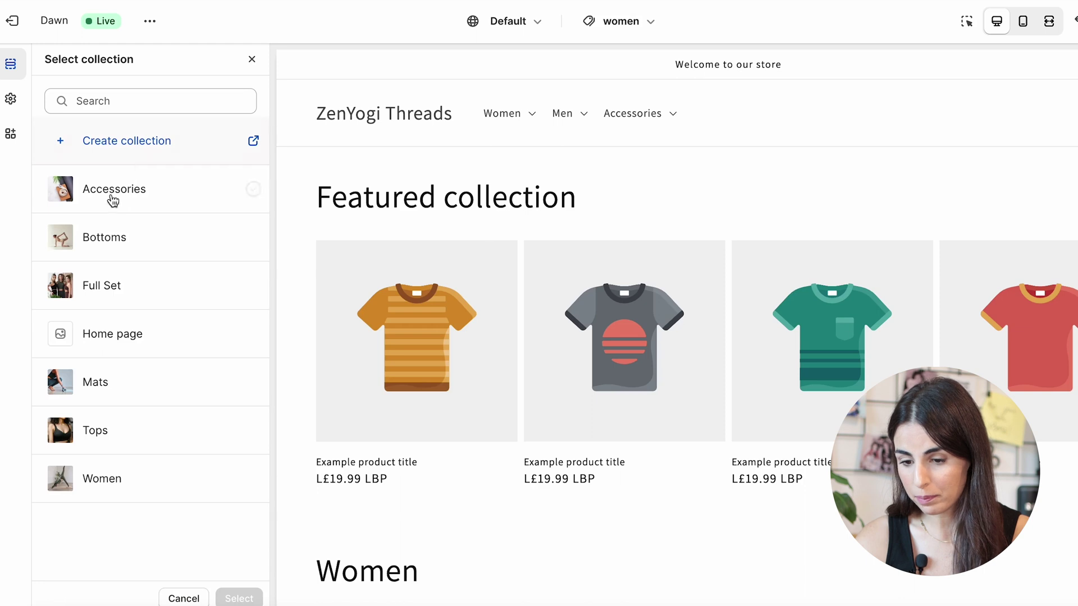
click(106, 193)
click(239, 598)
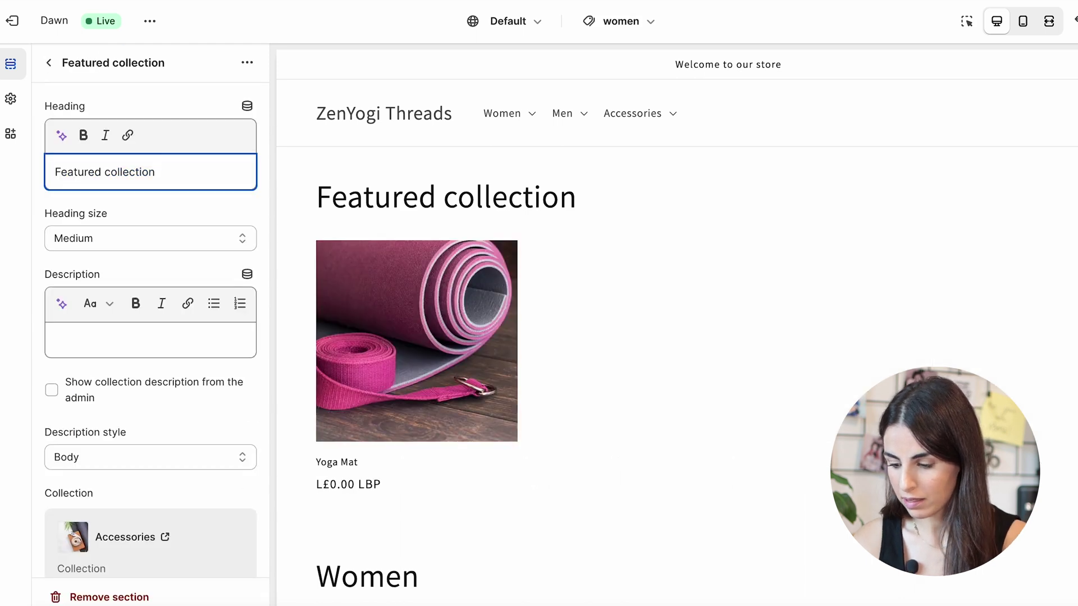
key(ctrl+a)
key(BackSpace)
text(Women accessoried)
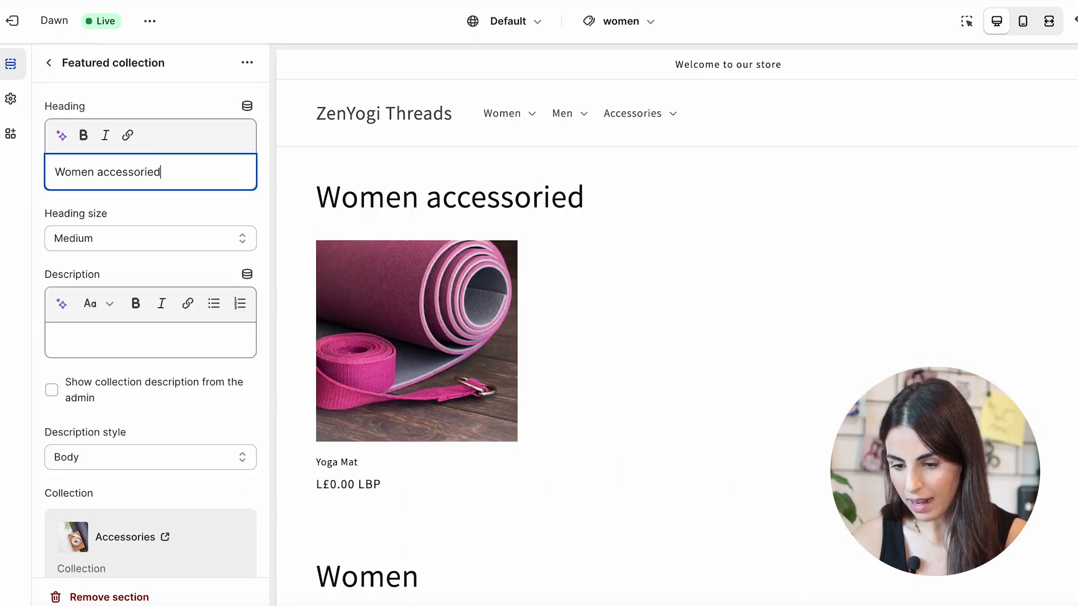
key(BackSpace)
text(s)
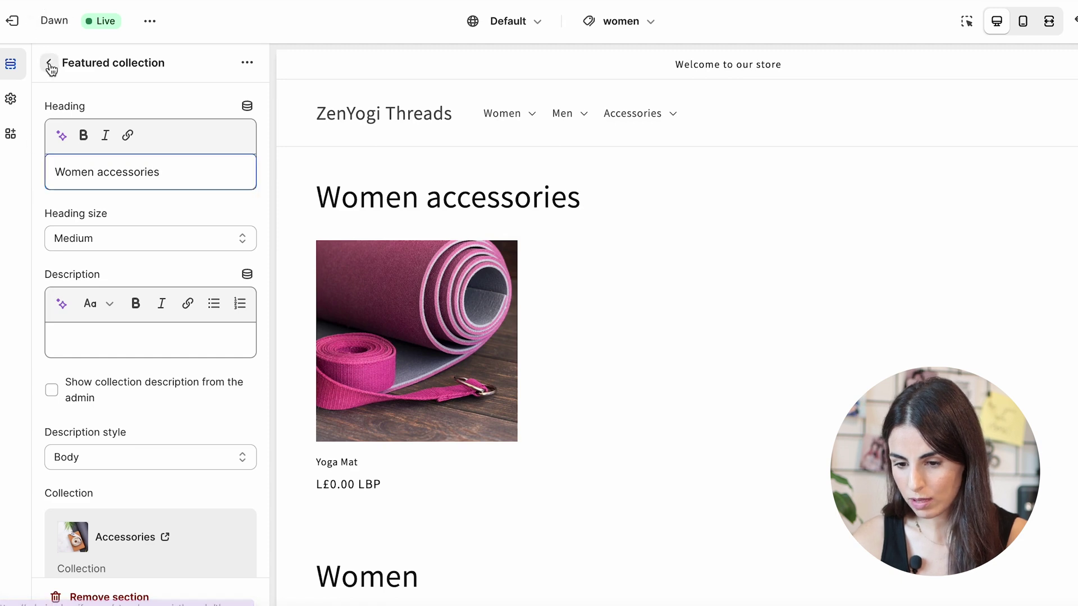
click(48, 62)
Step: Add a Featured collection section above Multicolumn, headed 'Bottoms' and showing the Bottoms collection
click(108, 445)
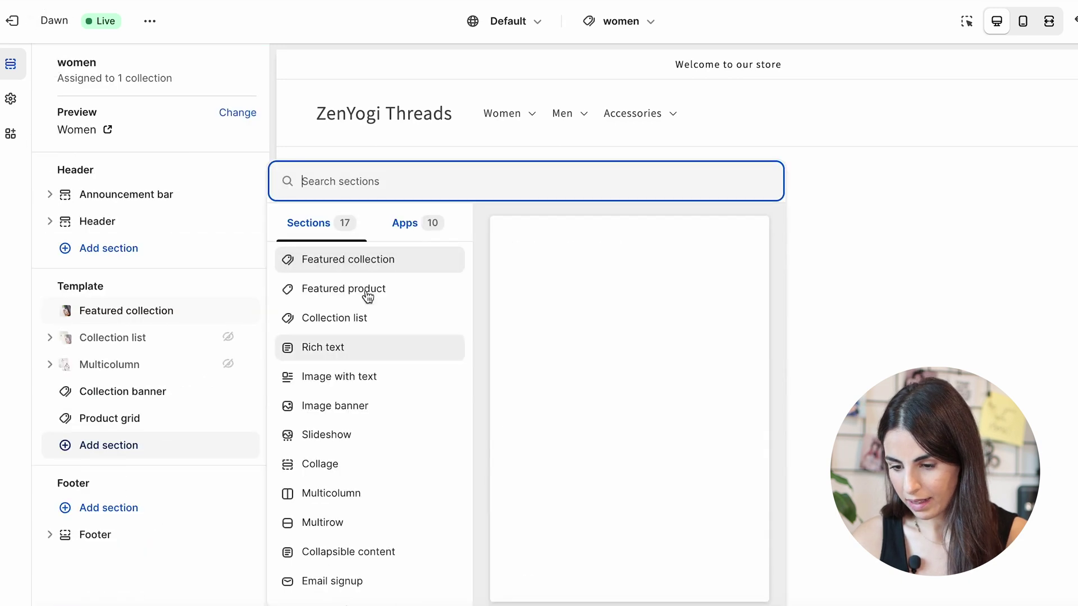
click(354, 259)
drag(246, 445, 243, 345)
click(144, 339)
triple_click(151, 171)
text(Bottoms)
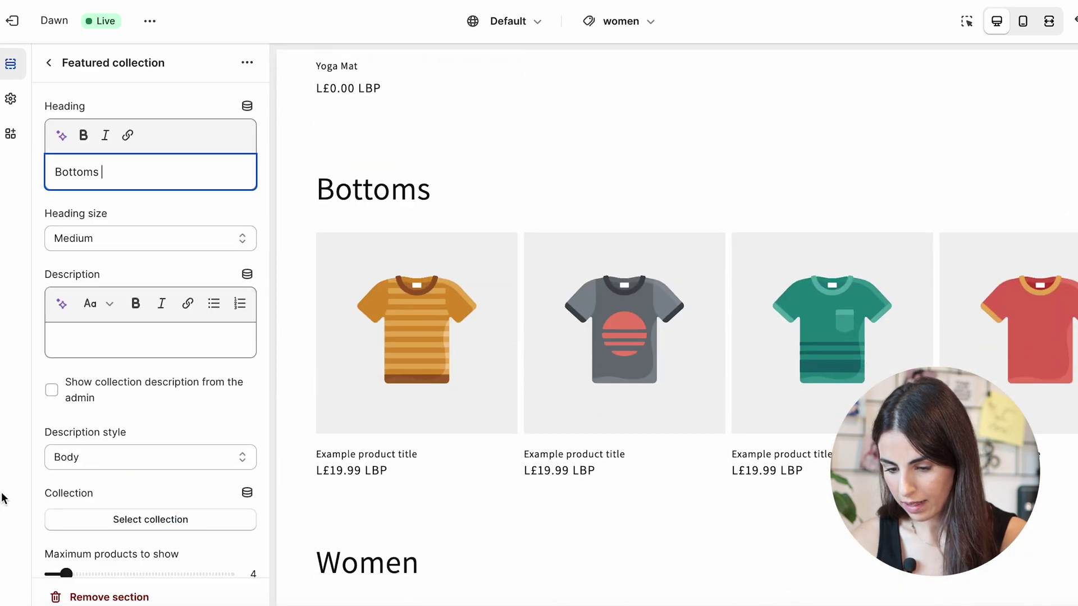
click(157, 519)
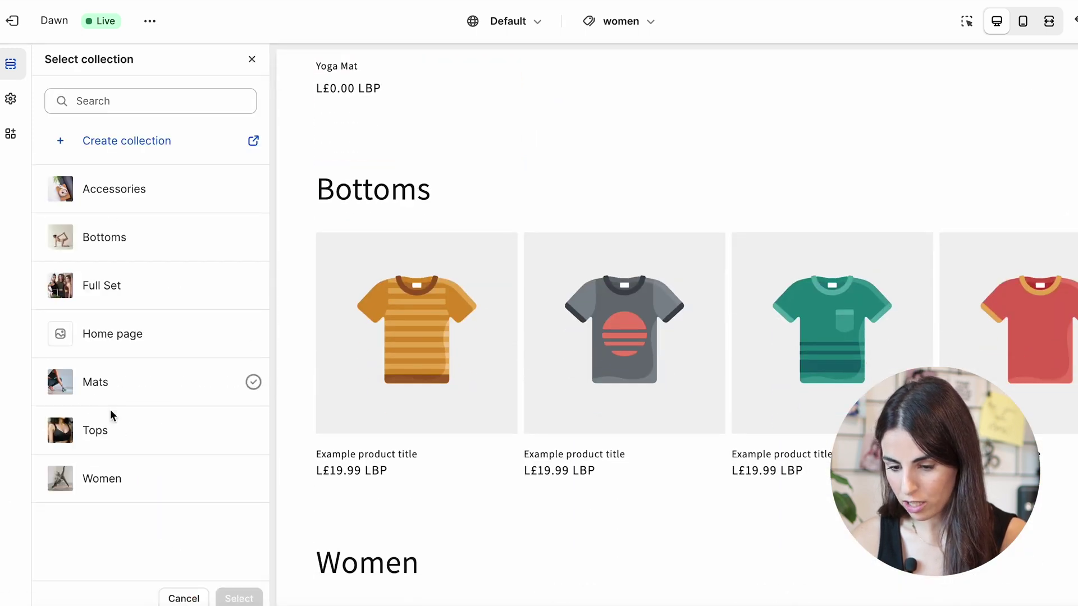
click(107, 236)
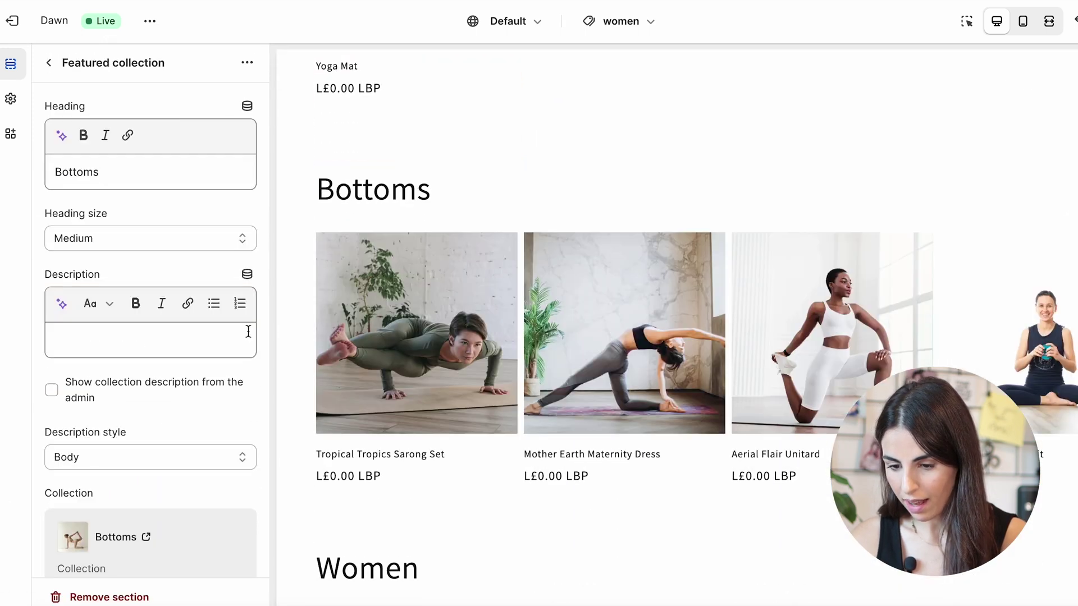
click(48, 62)
Step: Add a third Featured collection section, move it up the template, and head it 'Tops'
click(92, 471)
click(281, 271)
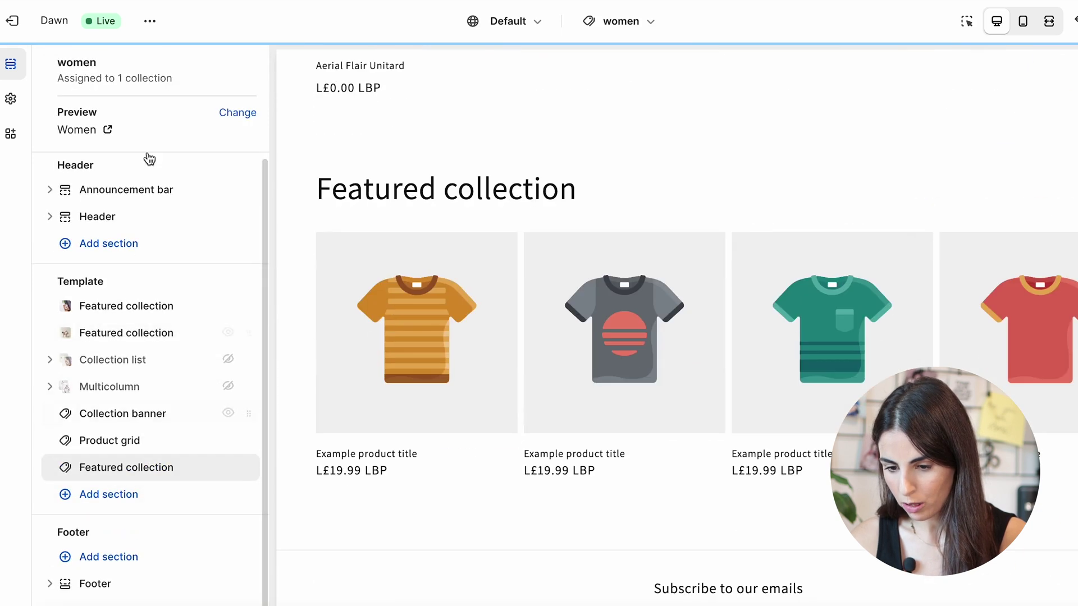
drag(247, 470, 241, 365)
click(155, 362)
click(180, 183)
key(ctrl+a)
text(Tops)
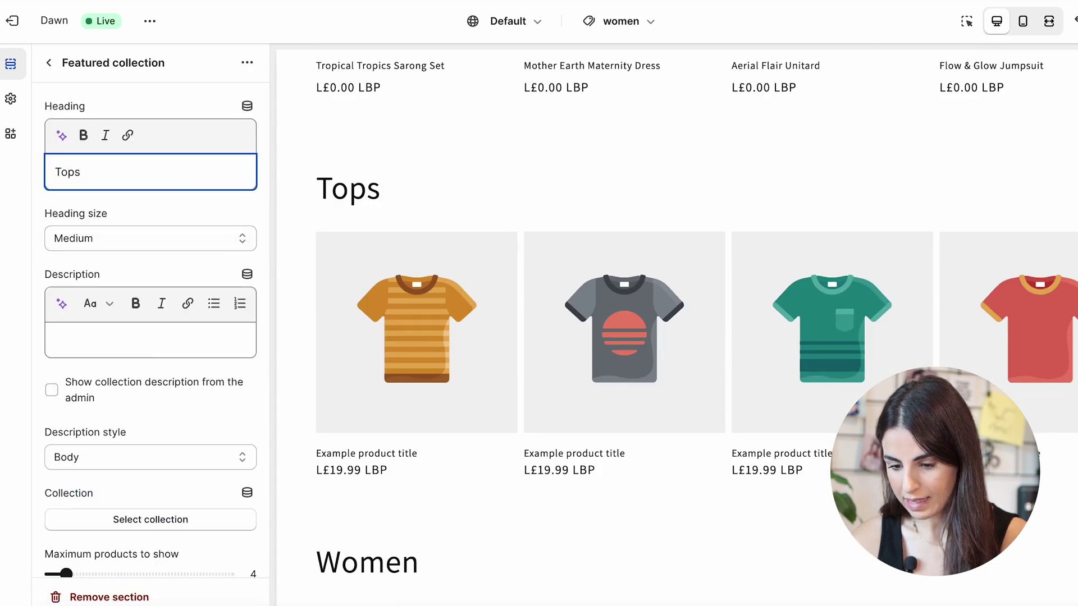
click(115, 520)
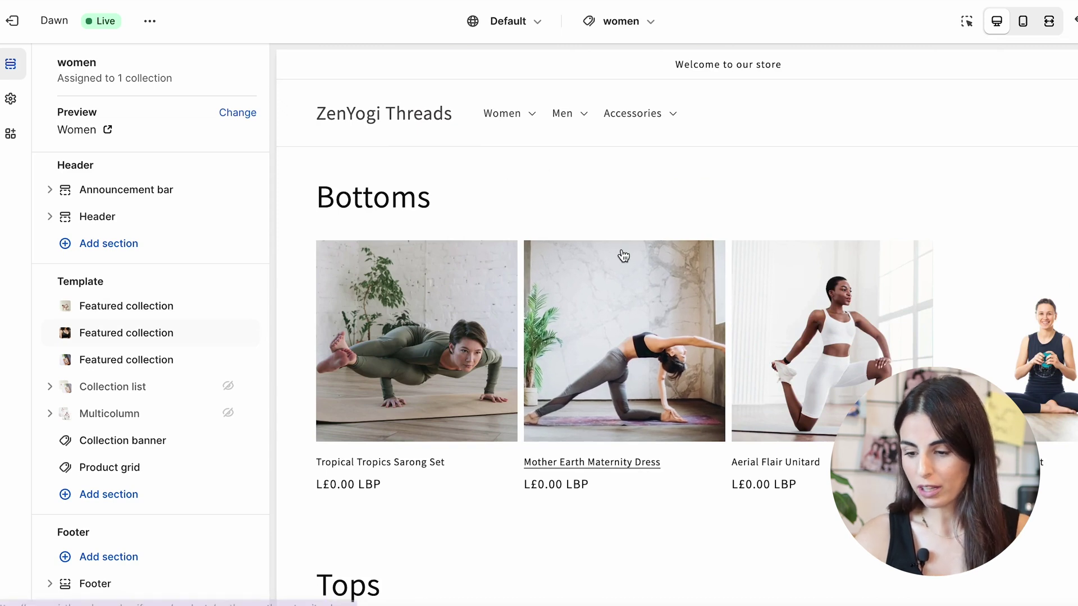
scroll(608, 261, down, 15)
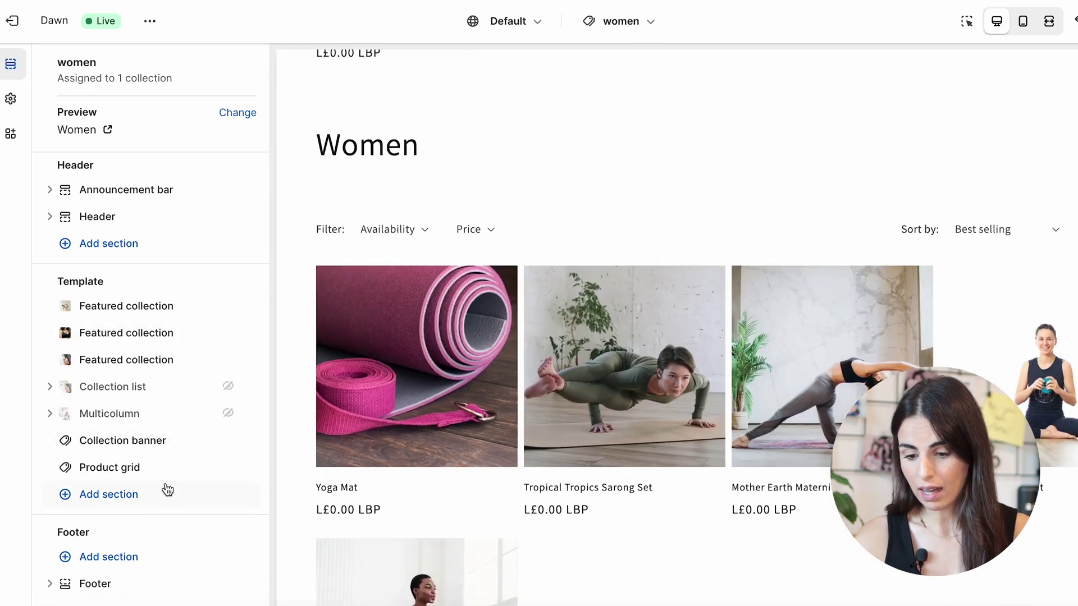
click(228, 467)
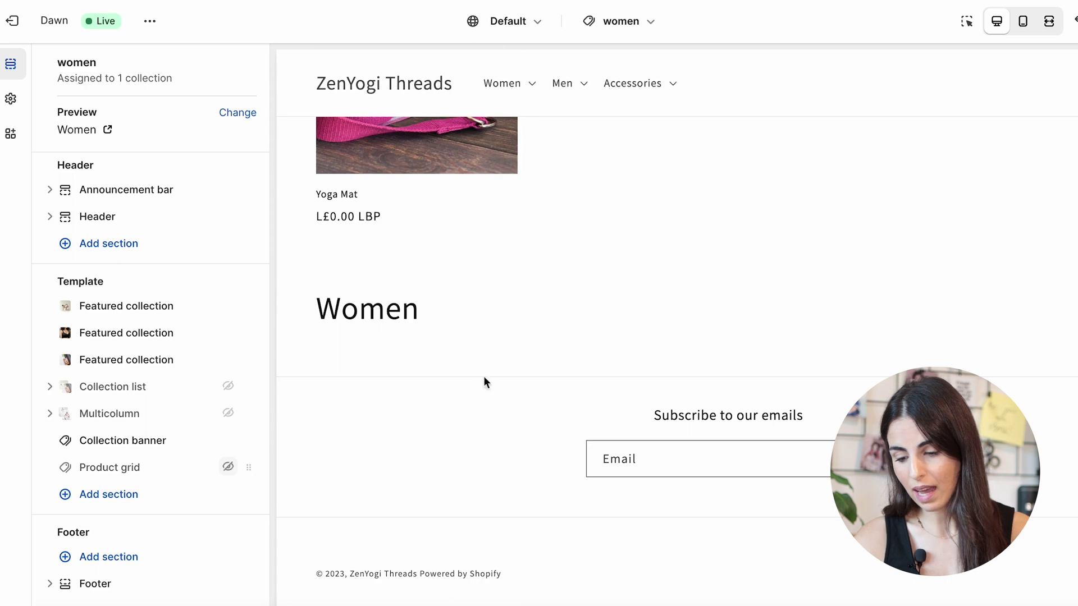
scroll(584, 355, down, 5)
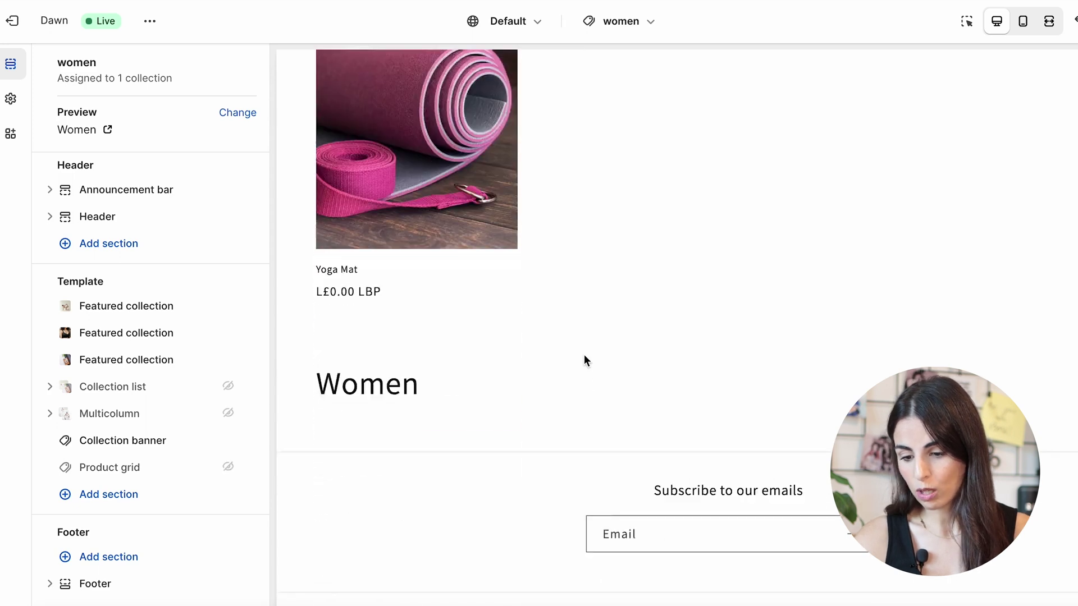
click(228, 468)
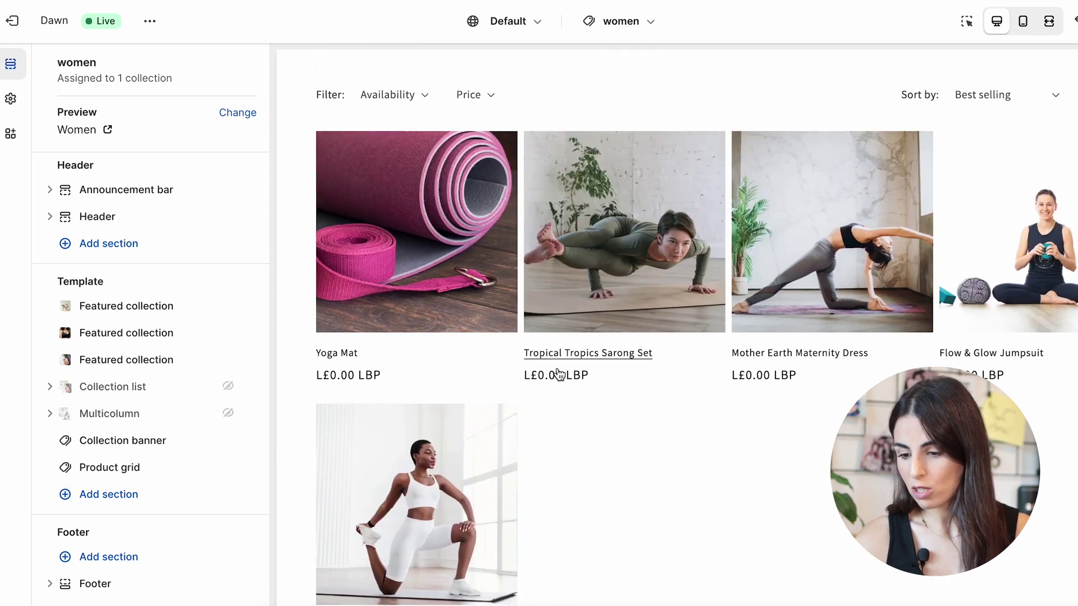
scroll(561, 399, up, 3)
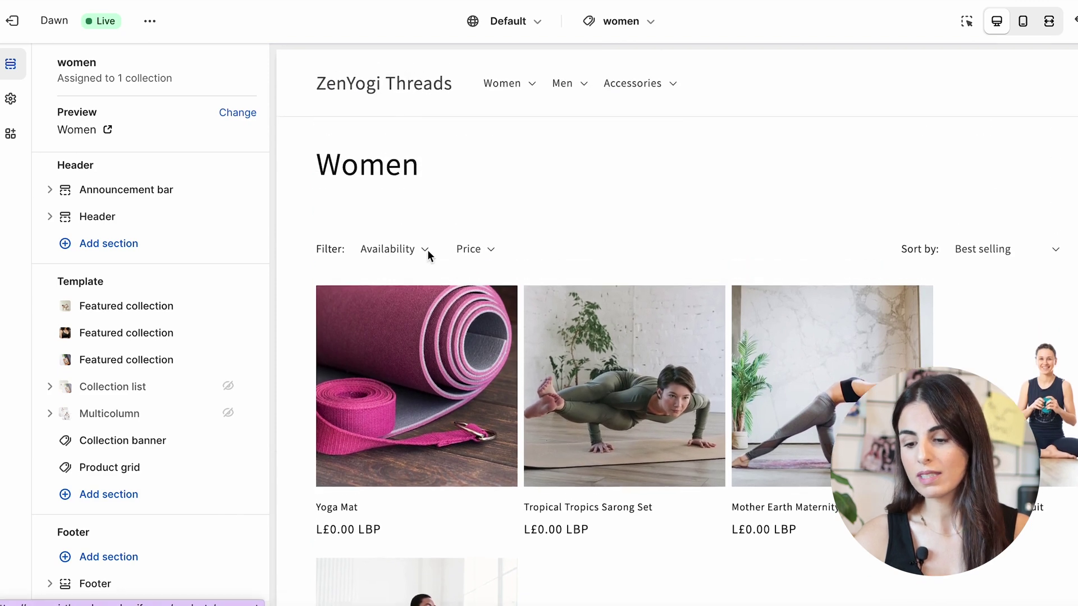